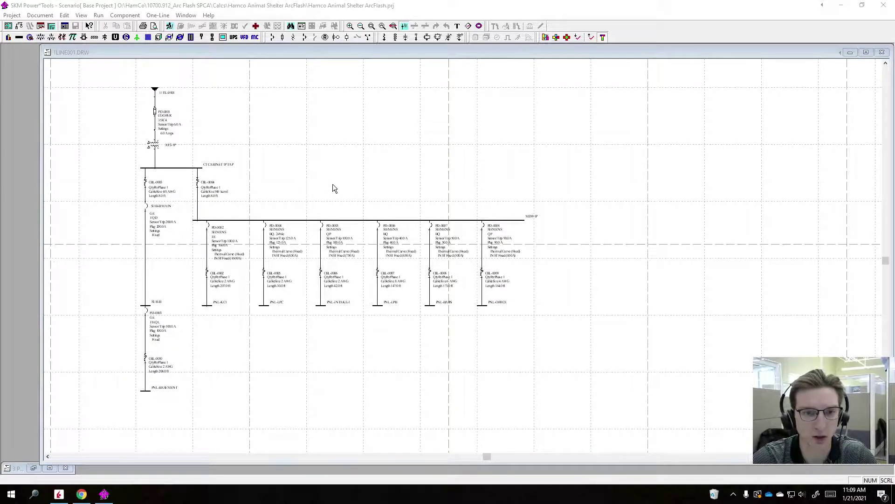
Try opening a one-line named 'asdasd' from Document > One-Line, then dismiss the missing-file error
{"action": "scroll", "coordinate": [226, 163], "scroll_direction": "up", "scroll_amount": 1}
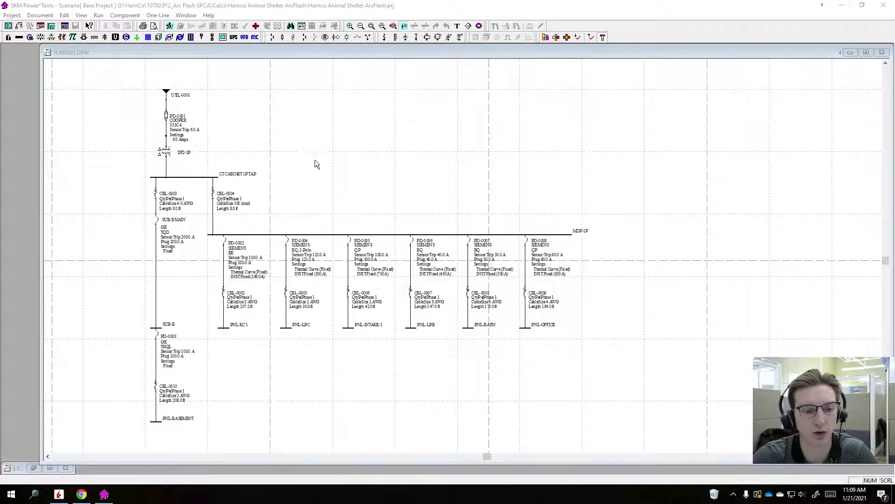
{"action": "left_click", "coordinate": [12, 16]}
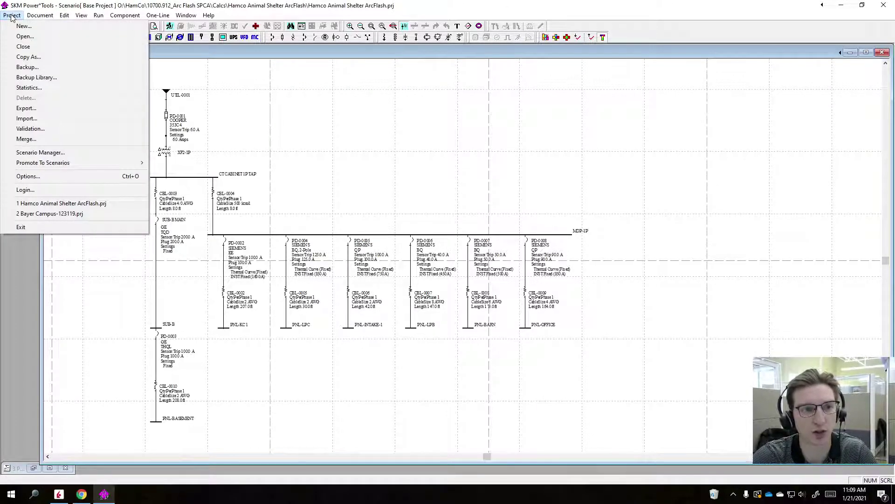
{"action": "left_click", "coordinate": [11, 15]}
{"action": "left_click", "coordinate": [34, 16]}
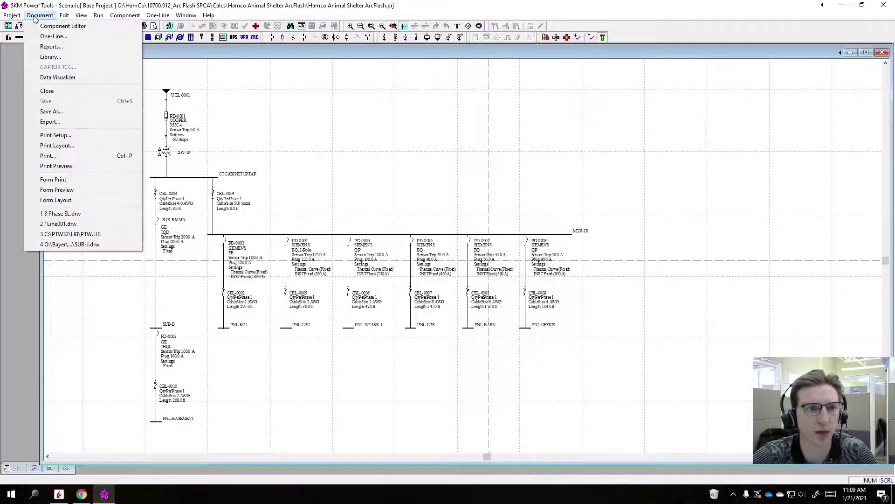
{"action": "left_click", "coordinate": [55, 36]}
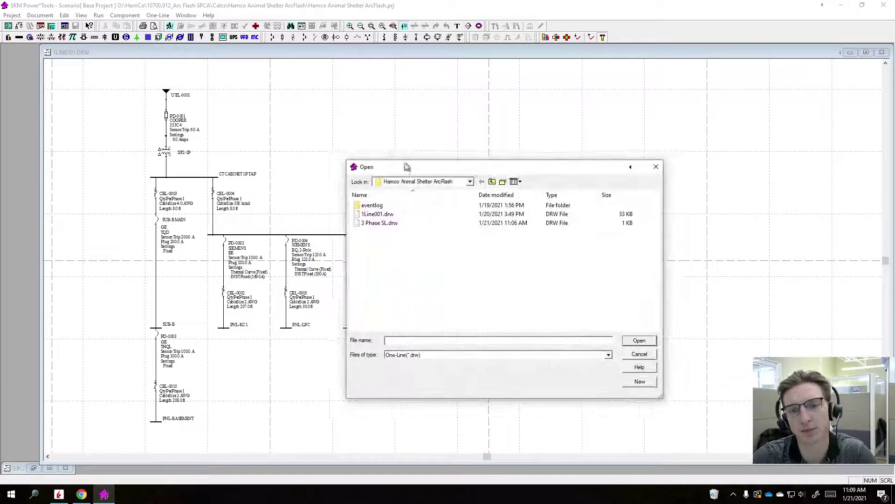
{"action": "left_click_drag", "start_coordinate": [406, 167], "coordinate": [254, 129]}
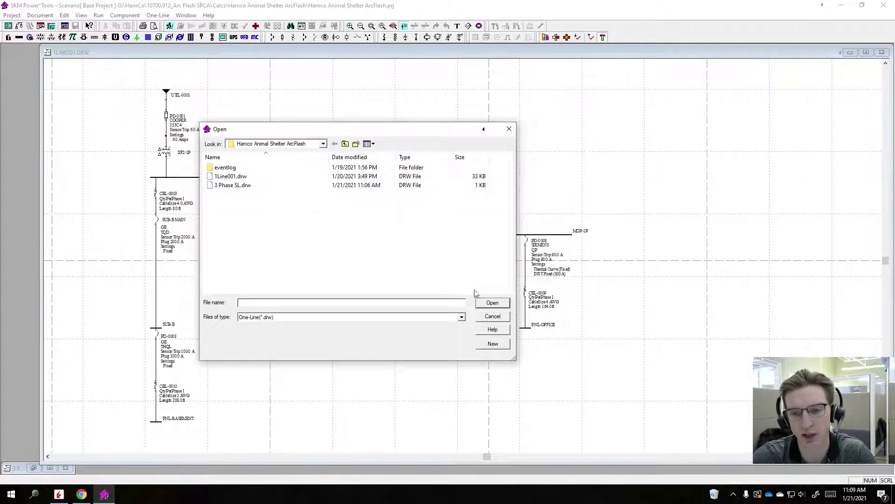
{"action": "type", "text": "as"}
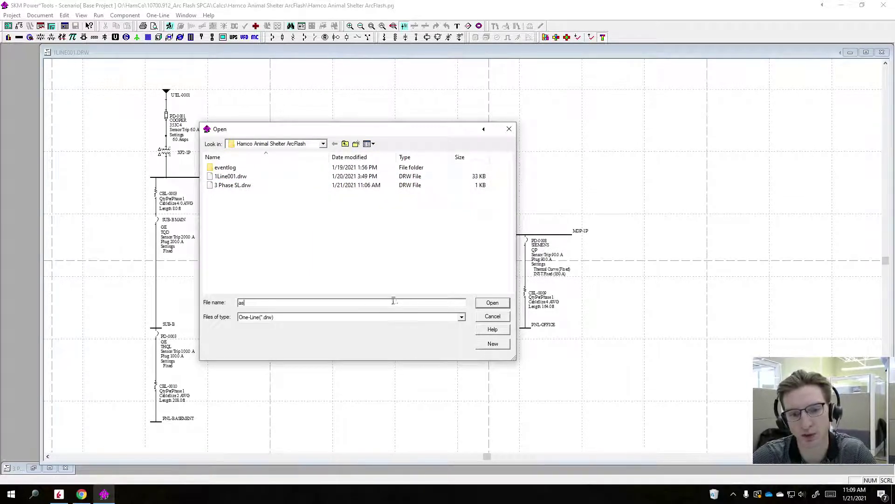
{"action": "type", "text": "dasd"}
{"action": "left_click", "coordinate": [480, 304]}
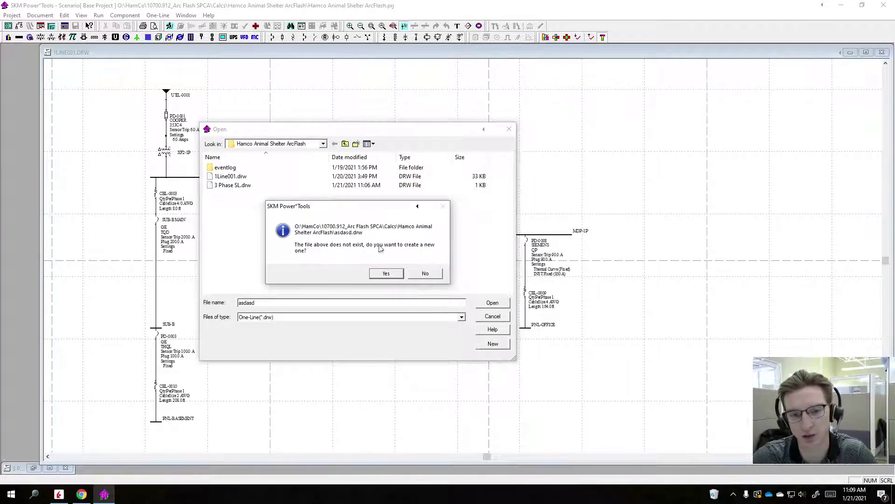
{"action": "left_click", "coordinate": [425, 273]}
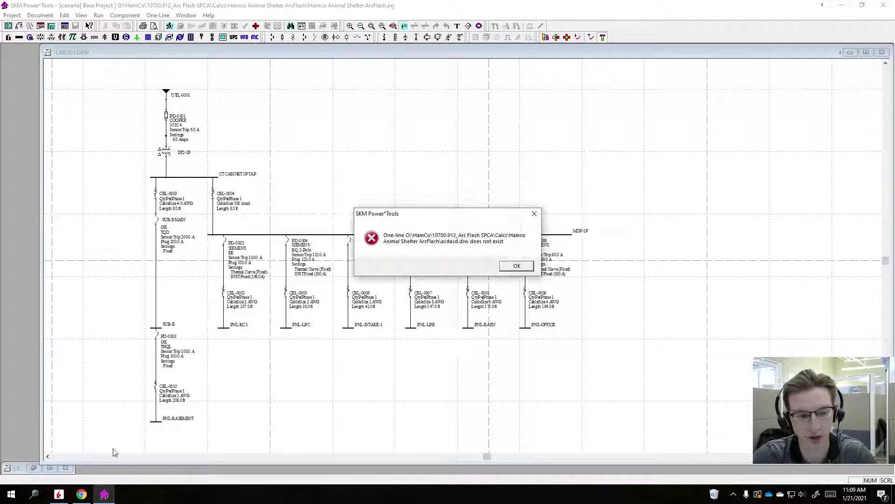
{"action": "left_click", "coordinate": [516, 266]}
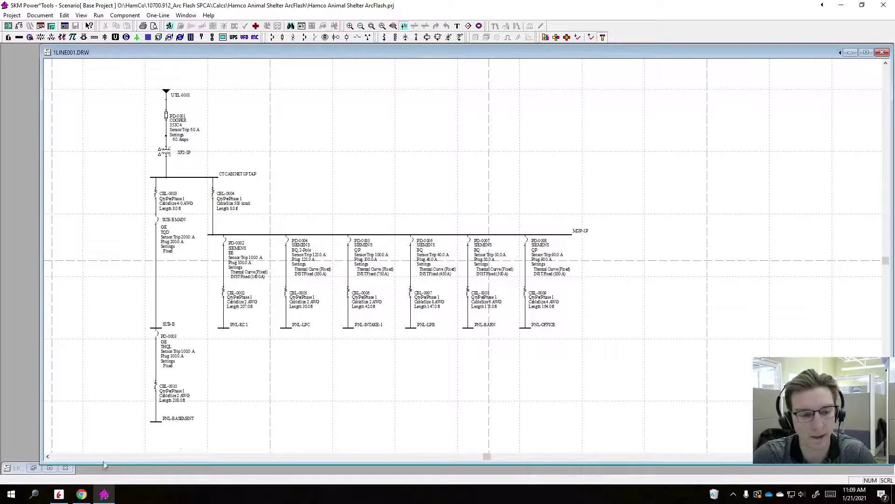
Restore the minimized 3 PHASE SL.DRW window and resize it to fill the workspace
{"action": "left_click", "coordinate": [49, 468]}
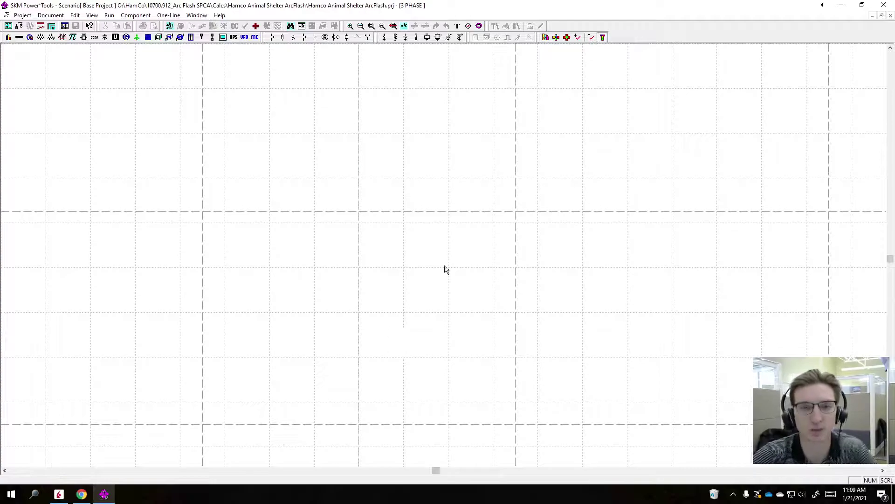
{"action": "left_click", "coordinate": [882, 15]}
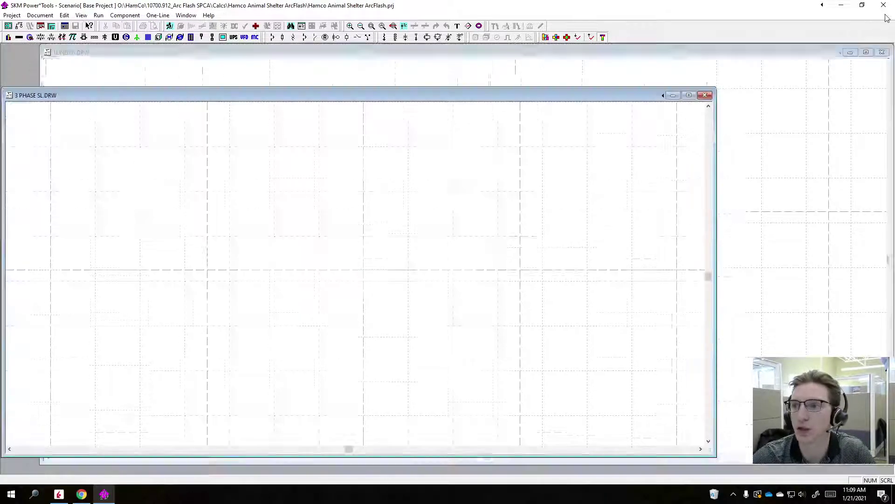
{"action": "mouse_move", "coordinate": [598, 95]}
{"action": "left_mouse_down"}
{"action": "mouse_move", "coordinate": [787, 51]}
{"action": "mouse_move", "coordinate": [778, 48]}
{"action": "left_mouse_up"}
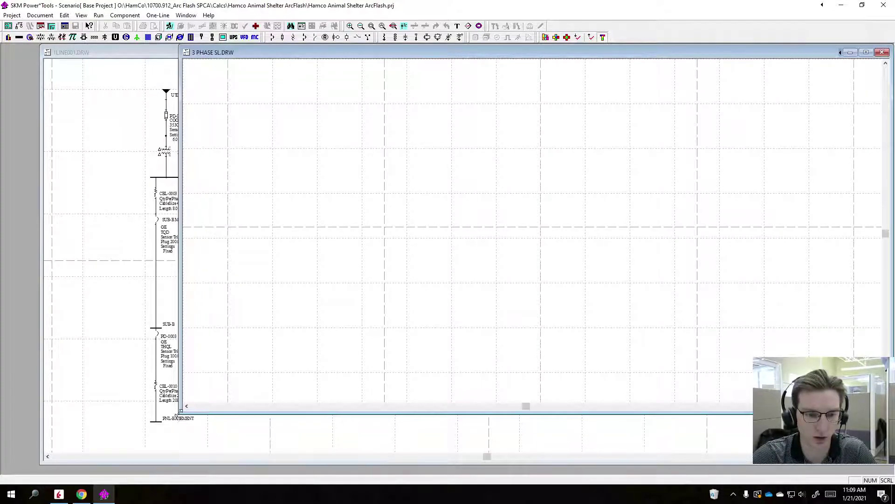
{"action": "left_click_drag", "start_coordinate": [179, 412], "coordinate": [40, 464]}
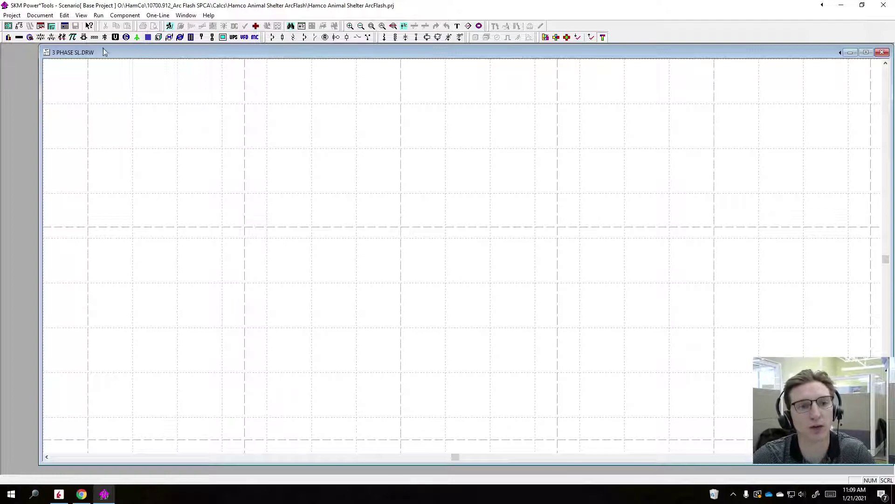
Place utility UTIL-0002 near the top with protective device PD-0011 beneath it
{"action": "left_click", "coordinate": [116, 37]}
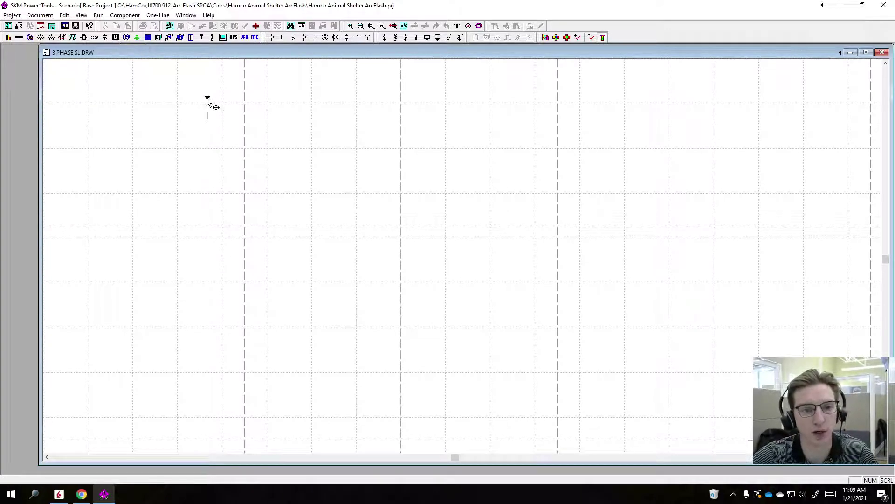
{"action": "left_click", "coordinate": [215, 107]}
{"action": "scroll", "coordinate": [212, 96], "scroll_direction": "up", "scroll_amount": 3}
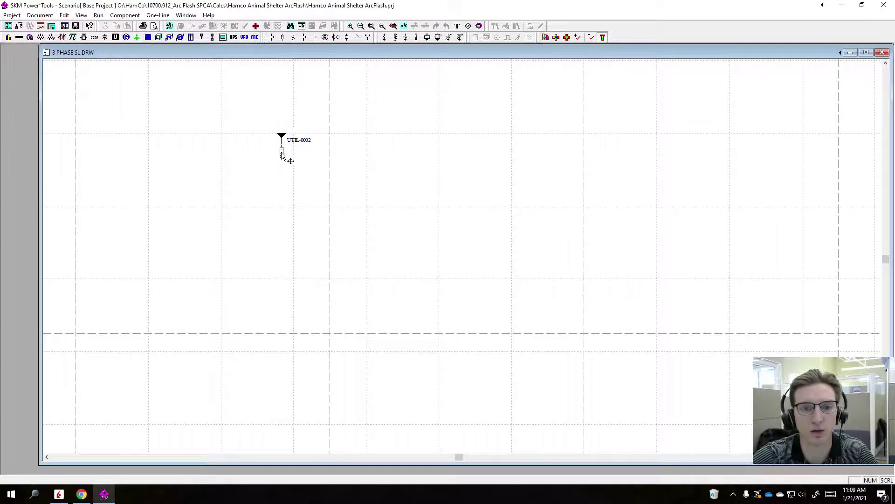
{"action": "left_click", "coordinate": [282, 152]}
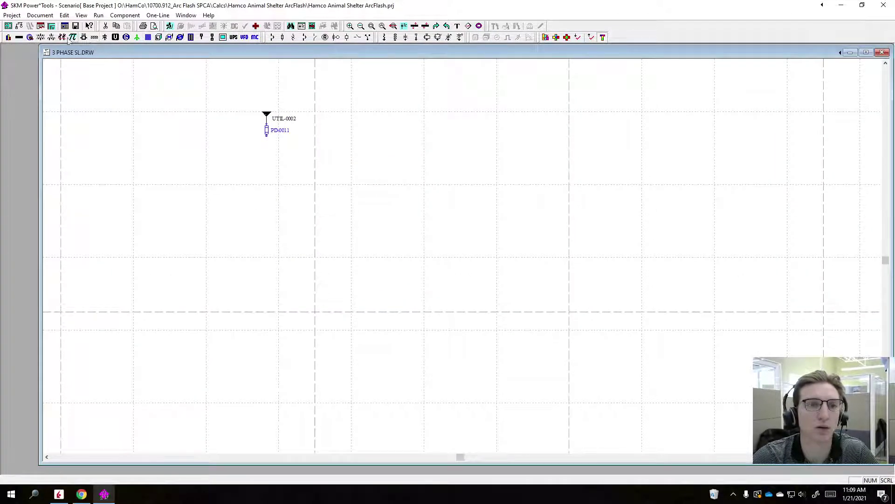
Add transformer XF2-0003 below PD-0011 and run a cable down to new bus BUS-0017
{"action": "left_click", "coordinate": [40, 37]}
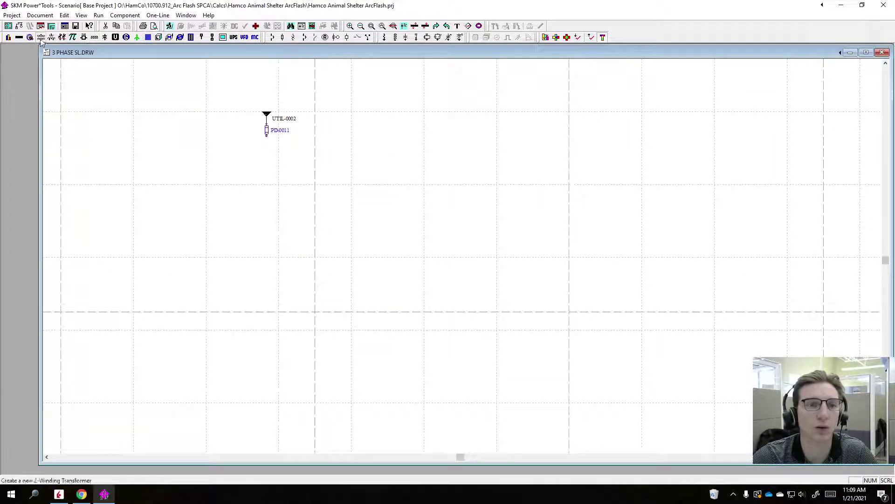
{"action": "left_click", "coordinate": [271, 176]}
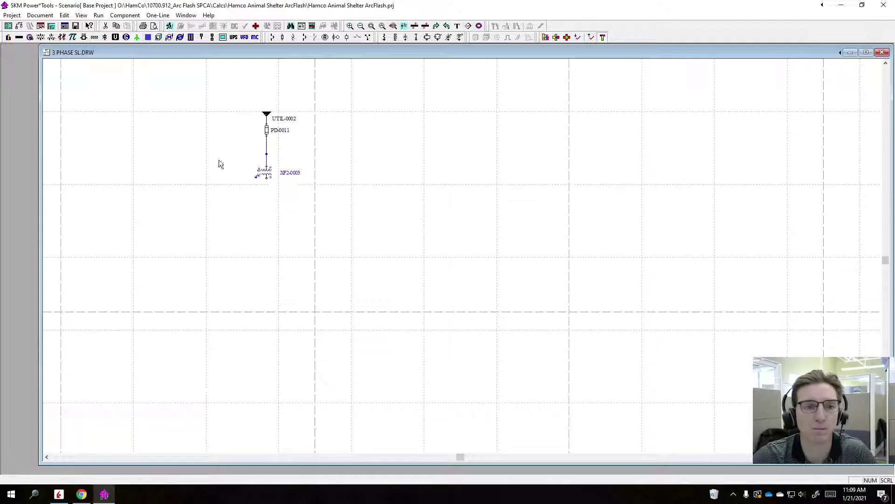
{"action": "left_click", "coordinate": [30, 37]}
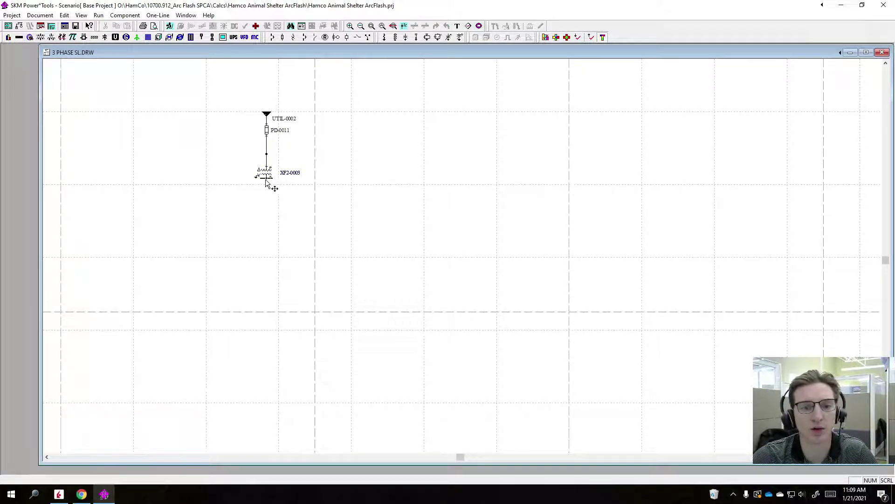
{"action": "left_click_drag", "start_coordinate": [270, 190], "coordinate": [267, 219]}
{"action": "scroll", "coordinate": [313, 215], "scroll_direction": "up", "scroll_amount": 2}
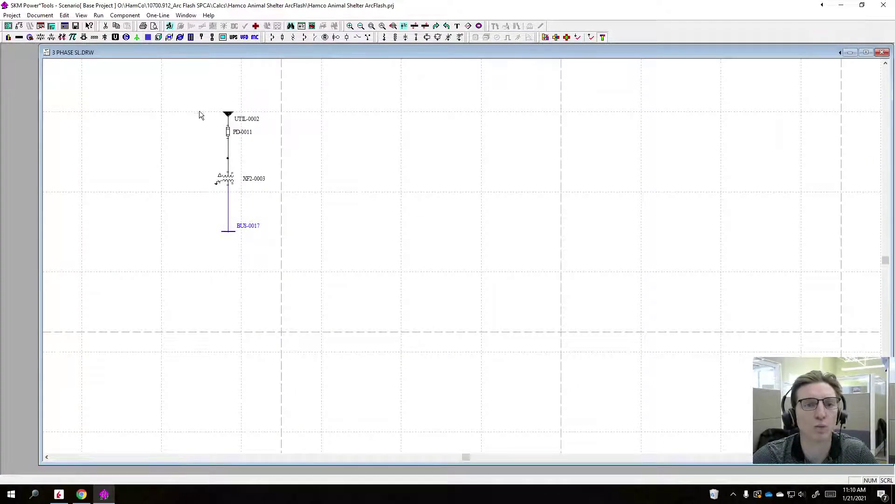
Select transformer XF2-0003 and then bus BUS-0017
{"action": "left_click", "coordinate": [237, 177]}
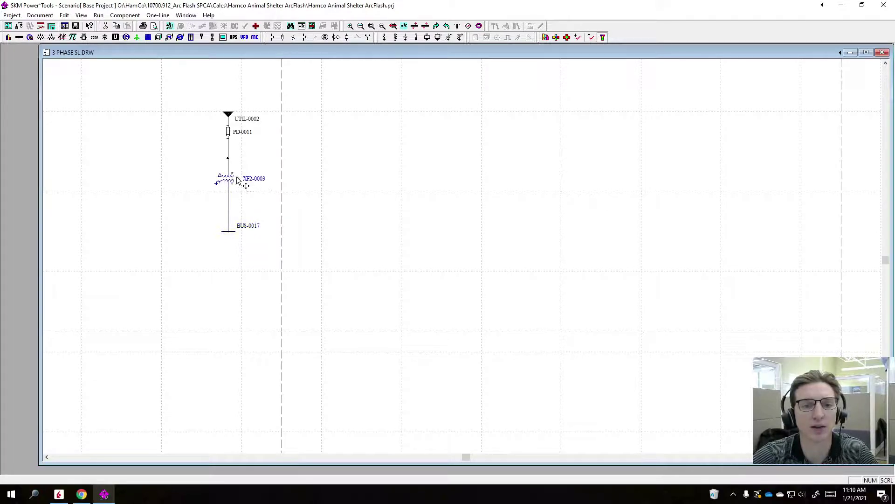
{"action": "left_click", "coordinate": [340, 174]}
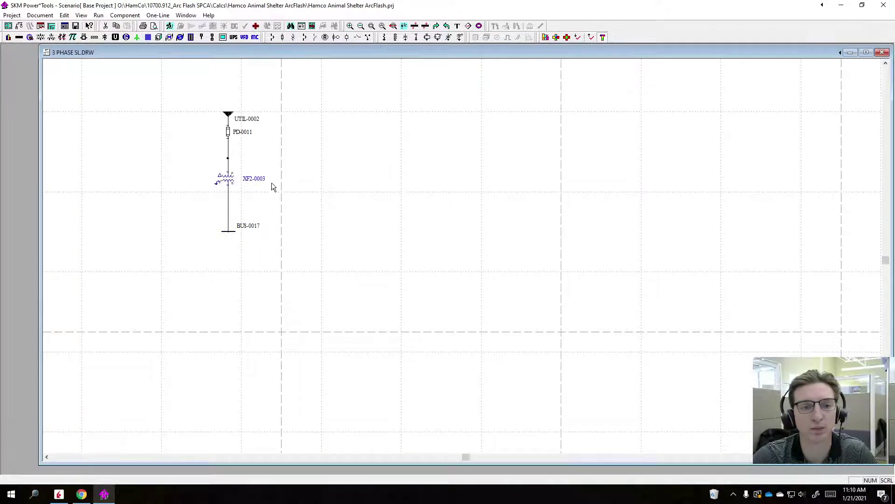
{"action": "left_click", "coordinate": [229, 180]}
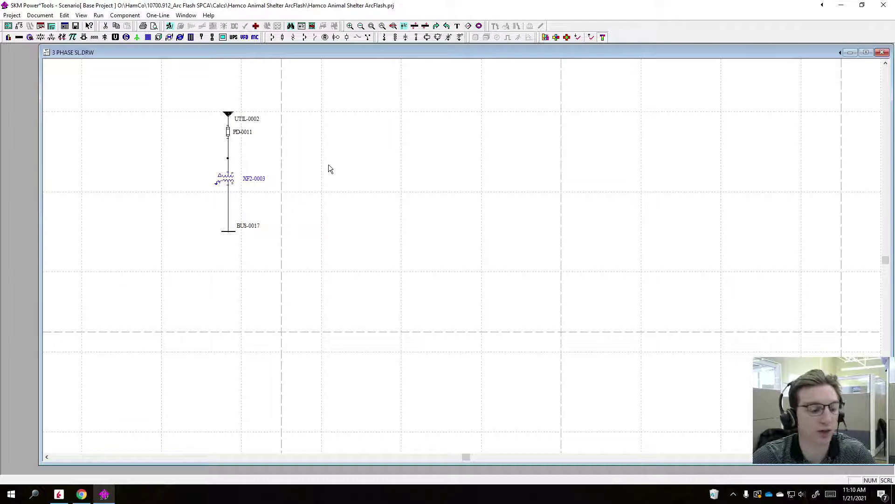
{"action": "left_click", "coordinate": [224, 223]}
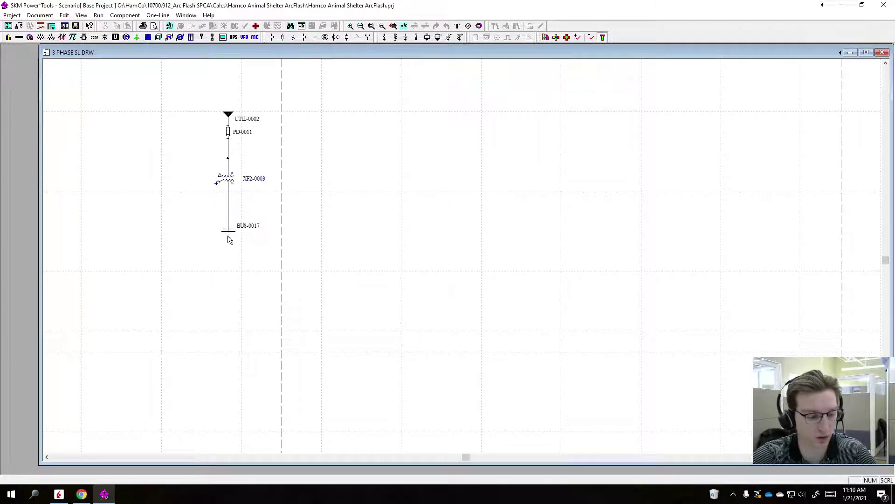
Disconnect bus BUS-0017 from the transformer and delete it
{"action": "left_click", "coordinate": [229, 233]}
{"action": "right_click", "coordinate": [230, 237]}
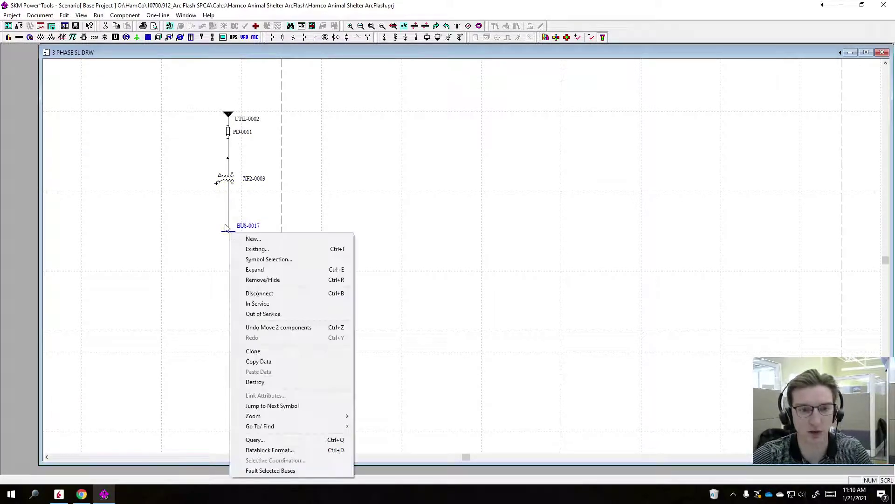
{"action": "left_click", "coordinate": [288, 292]}
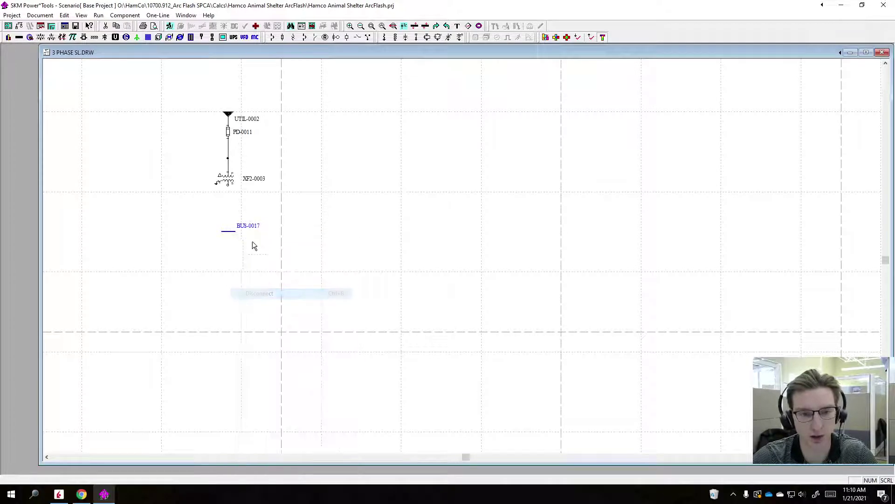
{"action": "right_click", "coordinate": [228, 231]}
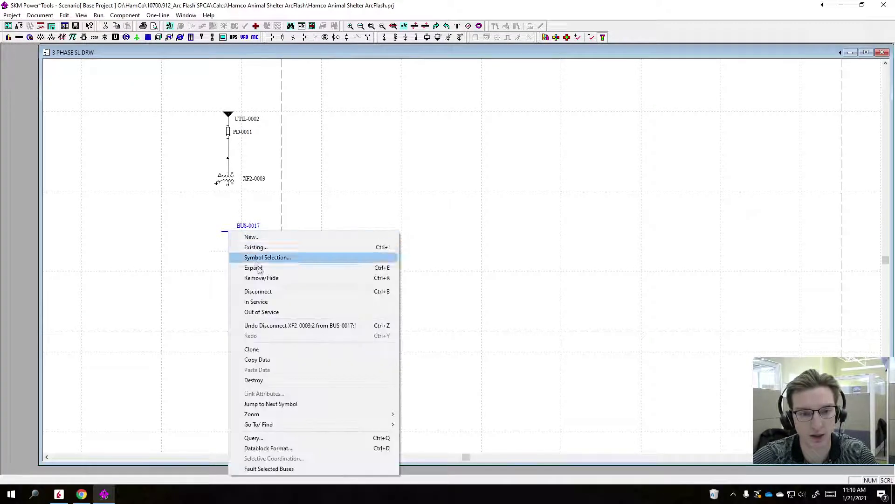
{"action": "left_click", "coordinate": [254, 380]}
{"action": "left_click", "coordinate": [467, 274]}
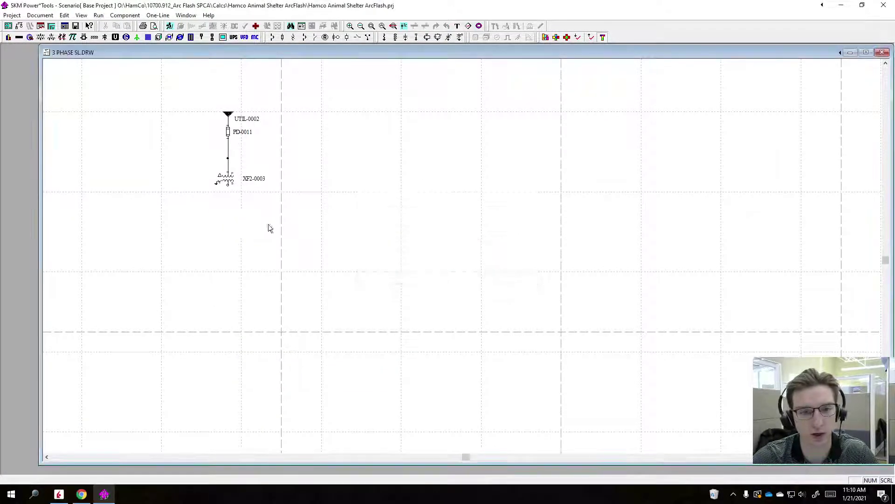
Place cable CBL-0012 under XF2-0003 feeding bus BUS-0019, stretched into a long horizontal bus
{"action": "left_click", "coordinate": [30, 37]}
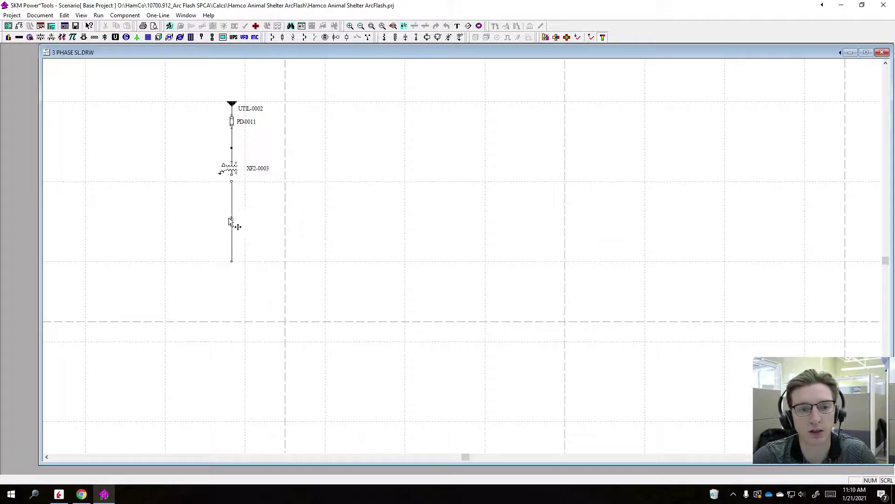
{"action": "left_click", "coordinate": [232, 217]}
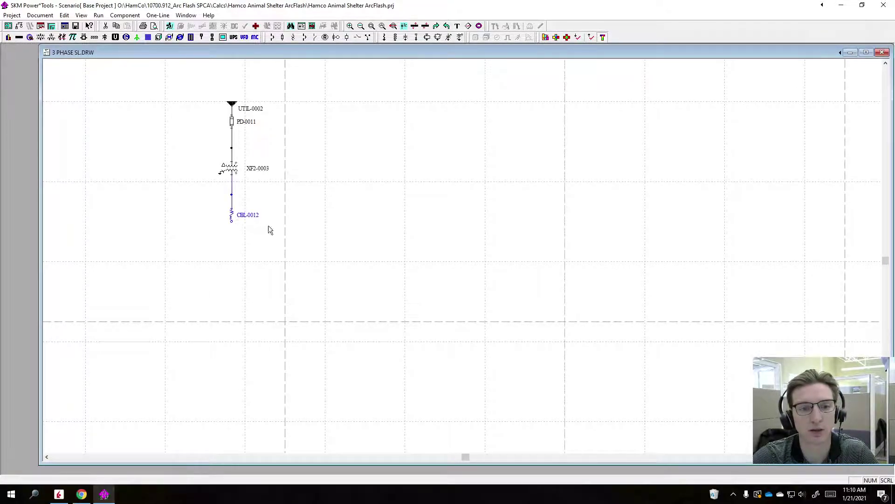
{"action": "left_click", "coordinate": [22, 38]}
{"action": "left_click", "coordinate": [236, 224]}
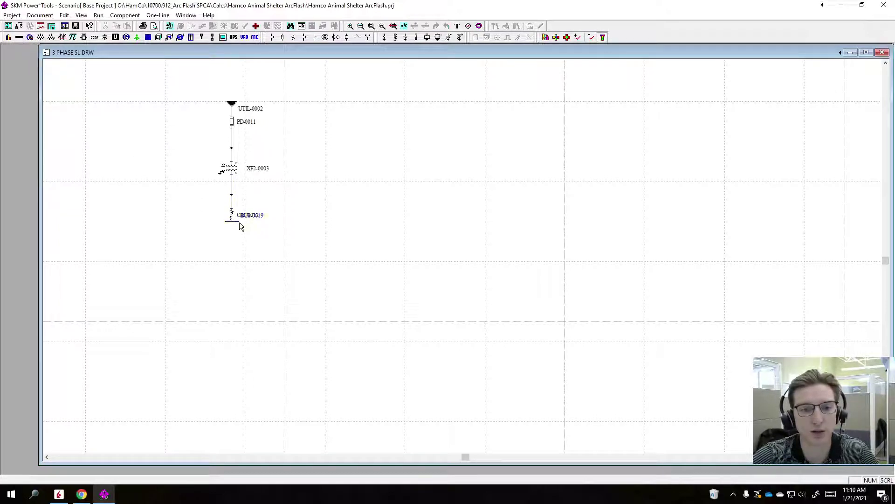
{"action": "left_click_drag", "start_coordinate": [238, 223], "coordinate": [242, 242]}
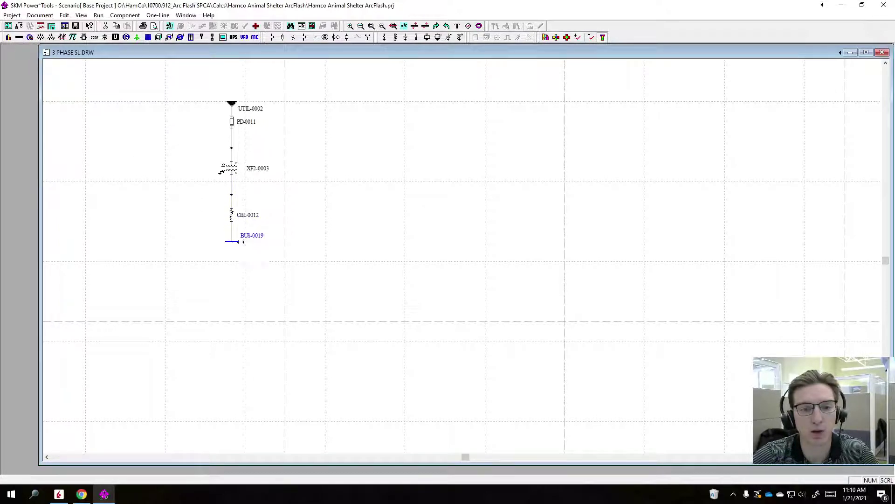
{"action": "left_click", "coordinate": [255, 249]}
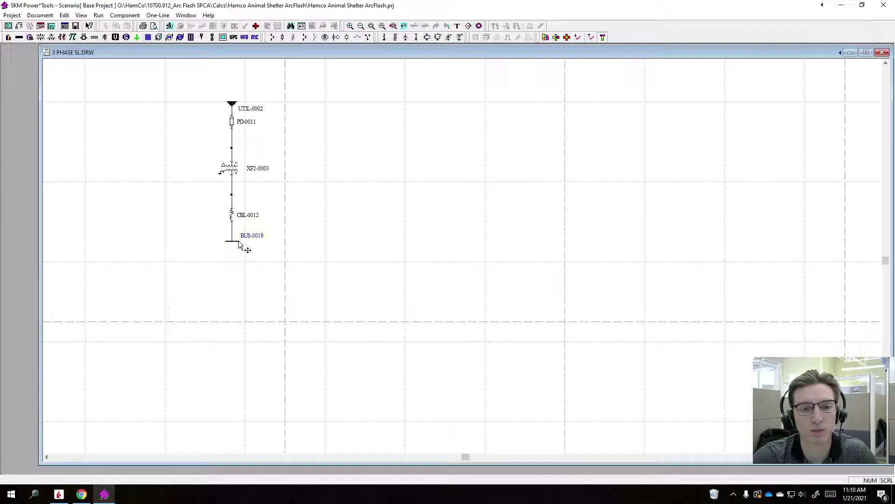
{"action": "left_click_drag", "start_coordinate": [240, 241], "coordinate": [536, 243]}
{"action": "scroll", "coordinate": [343, 113], "scroll_direction": "up", "scroll_amount": 2}
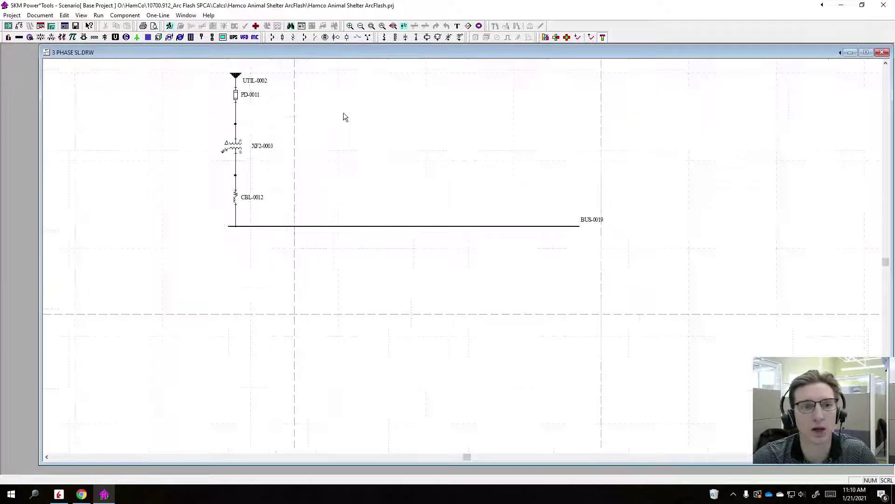
{"action": "scroll", "coordinate": [297, 160], "scroll_direction": "up", "scroll_amount": 1}
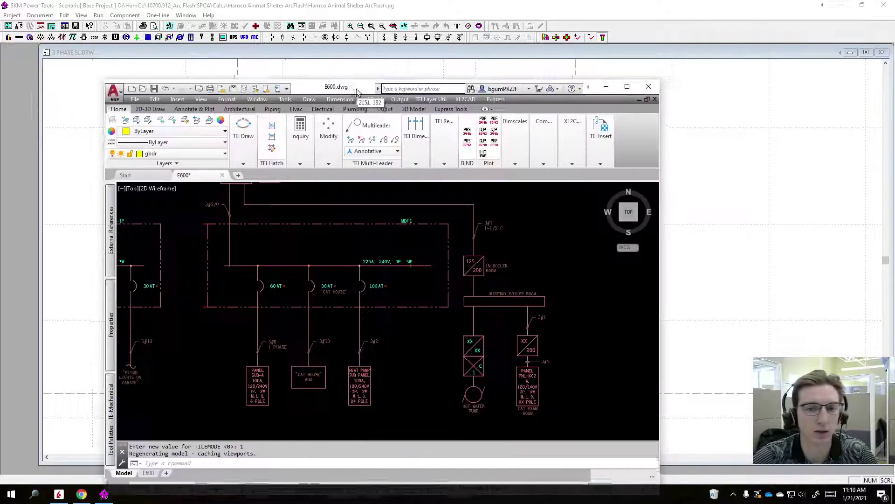
{"action": "left_click_drag", "start_coordinate": [328, 87], "coordinate": [345, 88]}
{"action": "double_click", "coordinate": [344, 88]}
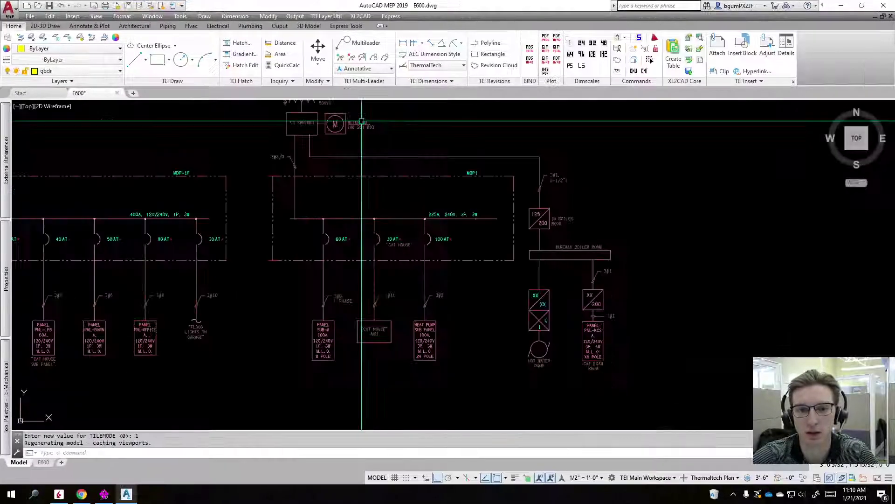
{"action": "scroll", "coordinate": [481, 294], "scroll_direction": "up", "scroll_amount": 2}
{"action": "mouse_move", "coordinate": [483, 294]}
{"action": "left_mouse_down"}
{"action": "mouse_move", "coordinate": [424, 290]}
{"action": "mouse_move", "coordinate": [430, 297]}
{"action": "left_mouse_up"}
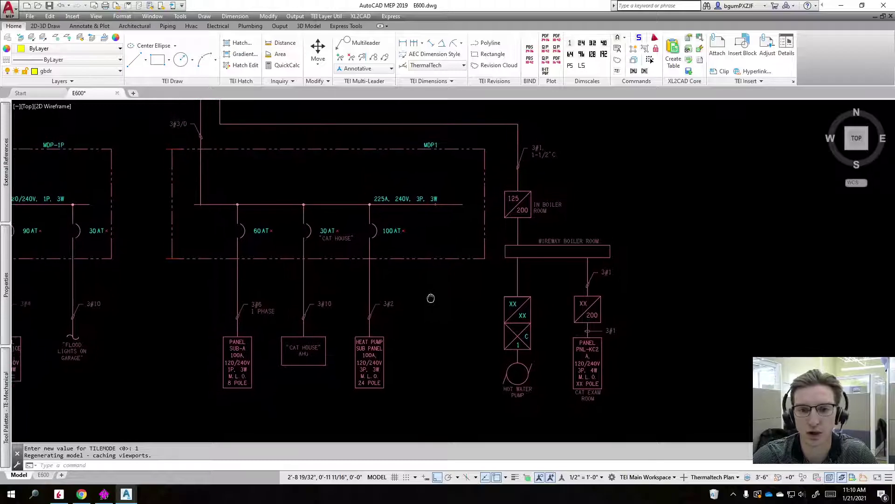
{"action": "left_click_drag", "start_coordinate": [610, 212], "coordinate": [584, 214]}
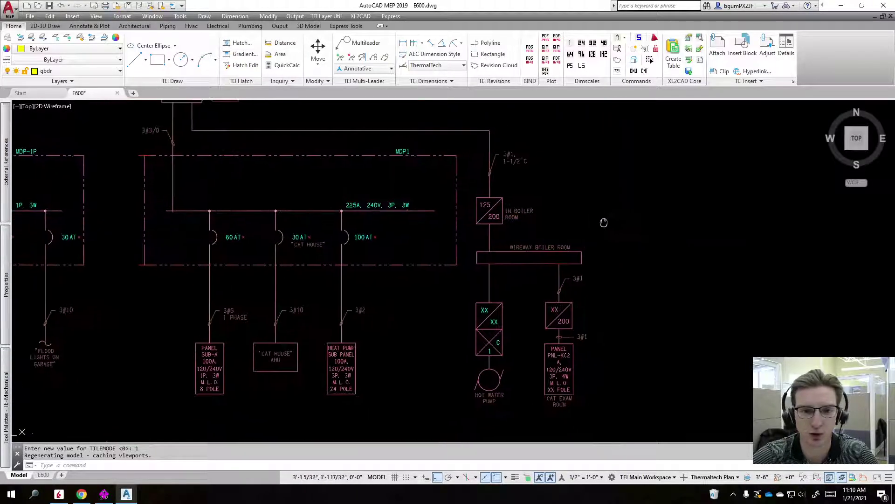
{"action": "left_click", "coordinate": [134, 430]}
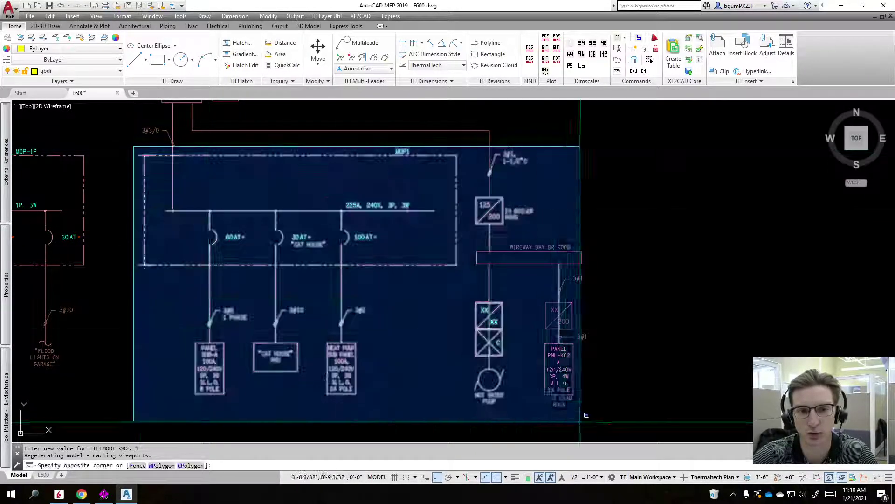
{"action": "key", "text": "Escape"}
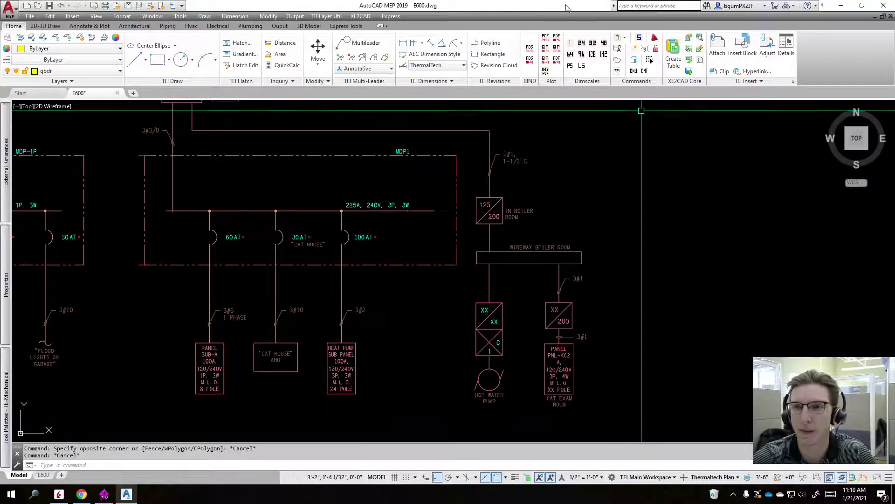
{"action": "key", "text": "super+Down"}
{"action": "key", "text": "super+Down"}
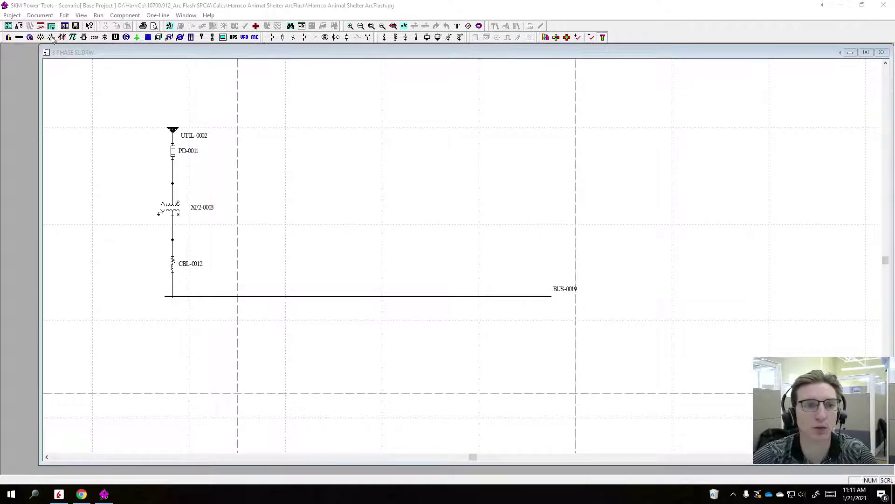
Hang protective device PD-0012, cable CBL-0013 and bus BUS-0020 in a chain below BUS-0019
{"action": "left_click", "coordinate": [282, 38]}
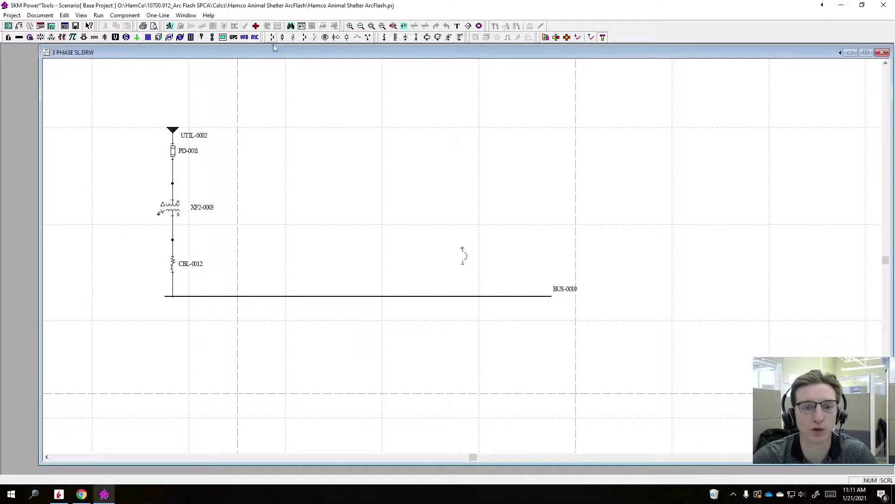
{"action": "left_click", "coordinate": [206, 305]}
{"action": "left_click", "coordinate": [29, 37]}
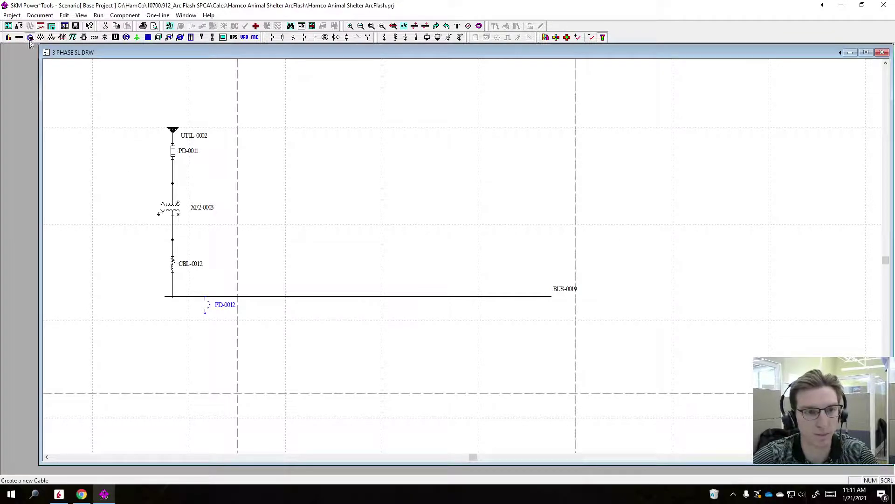
{"action": "left_click", "coordinate": [204, 361]}
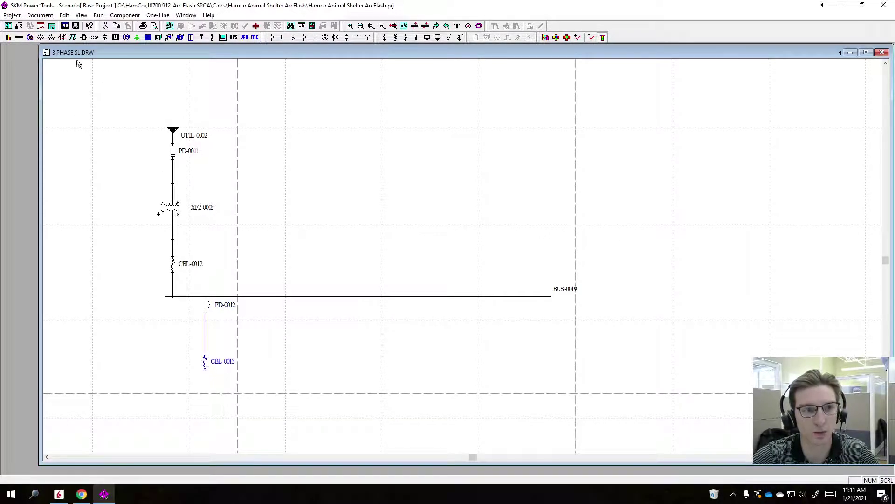
{"action": "left_click", "coordinate": [18, 37]}
{"action": "left_click", "coordinate": [206, 368]}
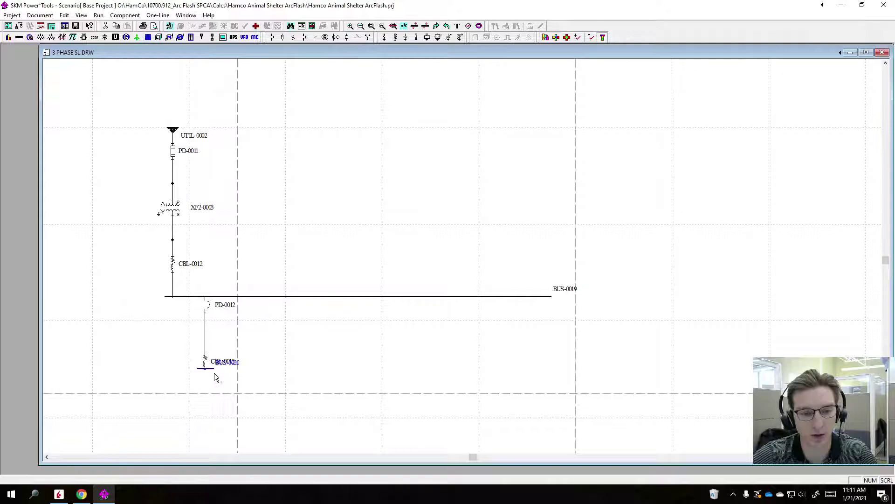
{"action": "scroll", "coordinate": [214, 373], "scroll_direction": "down", "scroll_amount": 3}
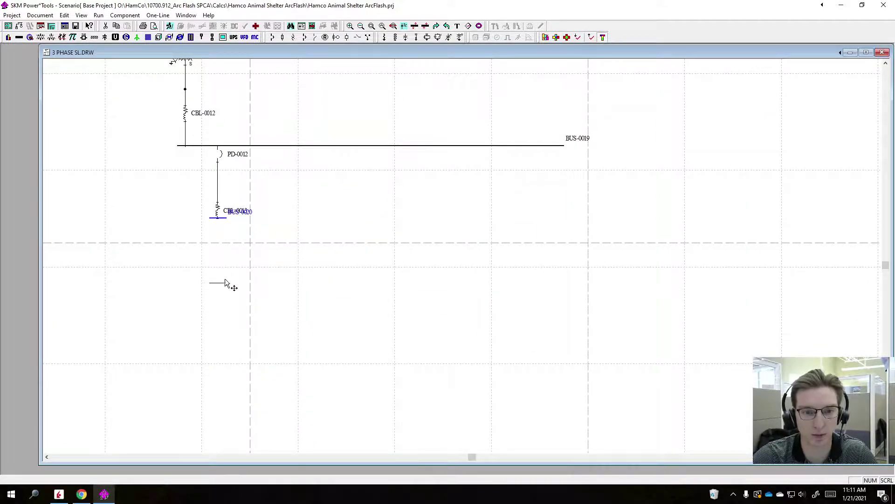
{"action": "left_click", "coordinate": [227, 282]}
{"action": "scroll", "coordinate": [233, 289], "scroll_direction": "up", "scroll_amount": 2}
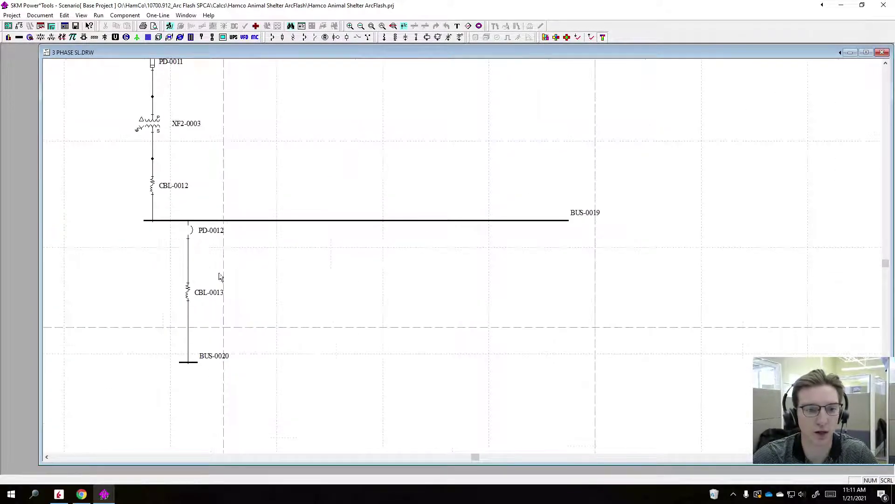
{"action": "scroll", "coordinate": [221, 277], "scroll_direction": "down", "scroll_amount": 1}
{"action": "left_click_drag", "start_coordinate": [189, 160], "coordinate": [310, 354]}
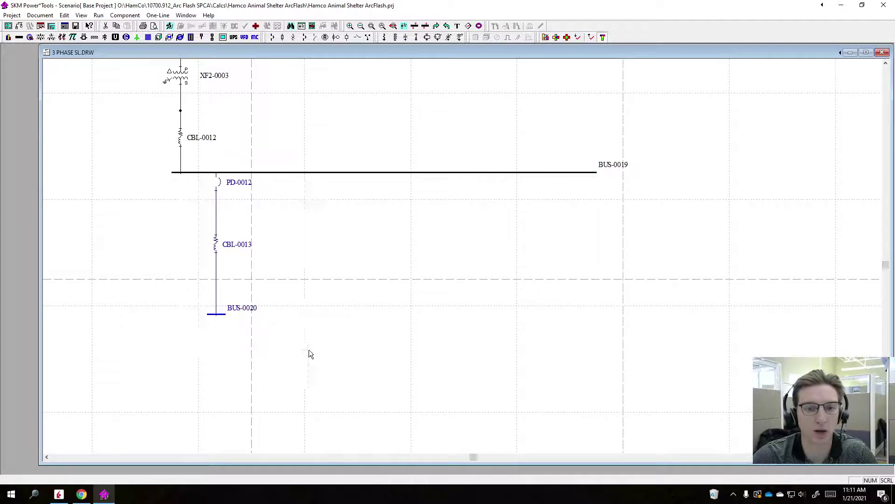
{"action": "right_click", "coordinate": [215, 246]}
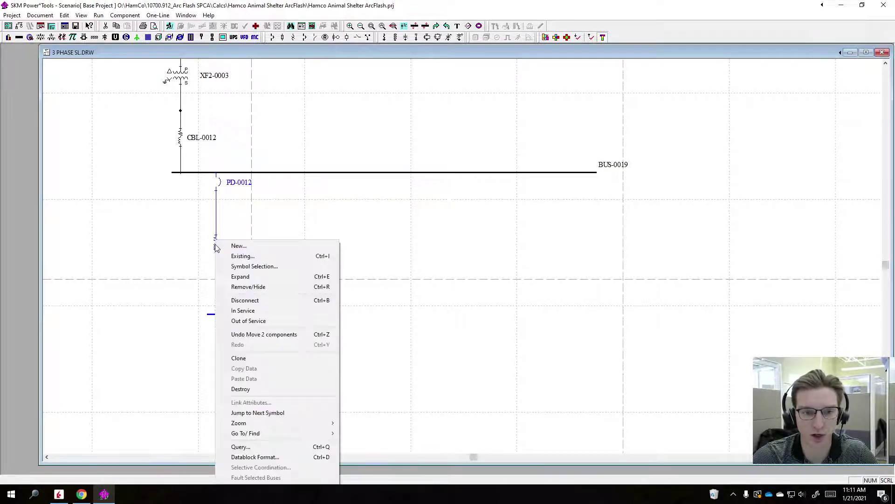
{"action": "left_click", "coordinate": [239, 358]}
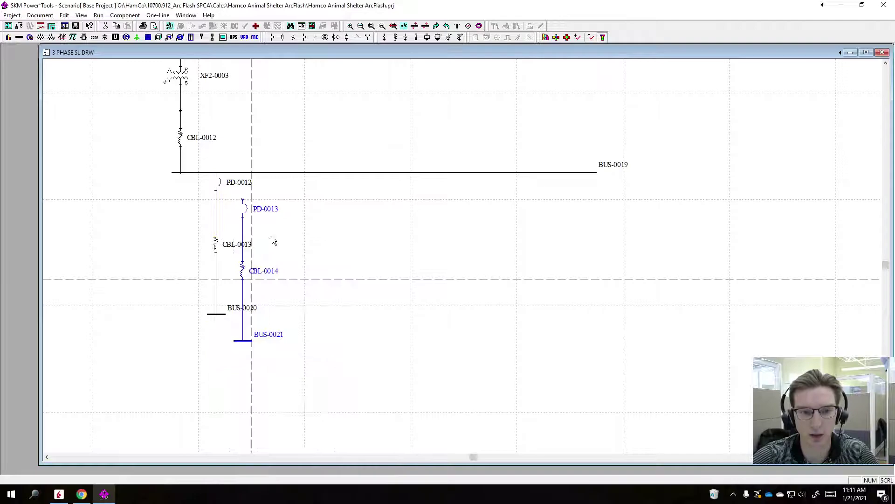
{"action": "left_click_drag", "start_coordinate": [243, 216], "coordinate": [324, 190]}
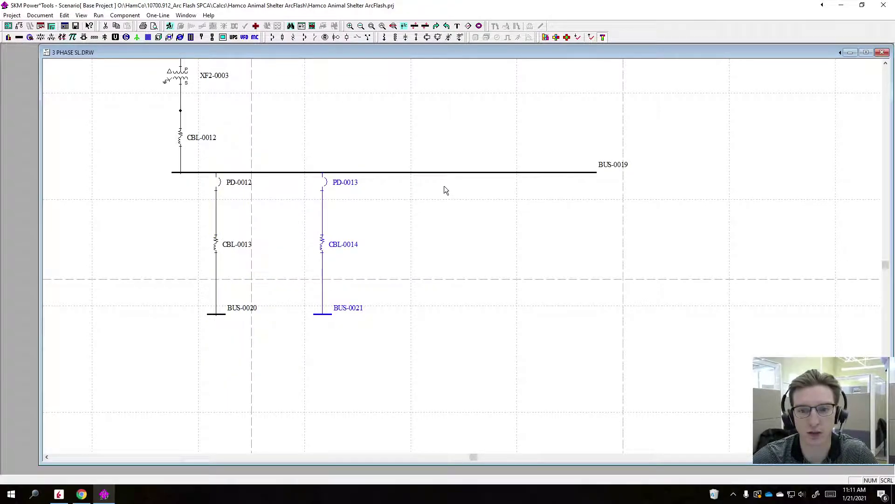
{"action": "right_click", "coordinate": [320, 186]}
{"action": "left_click", "coordinate": [343, 298]}
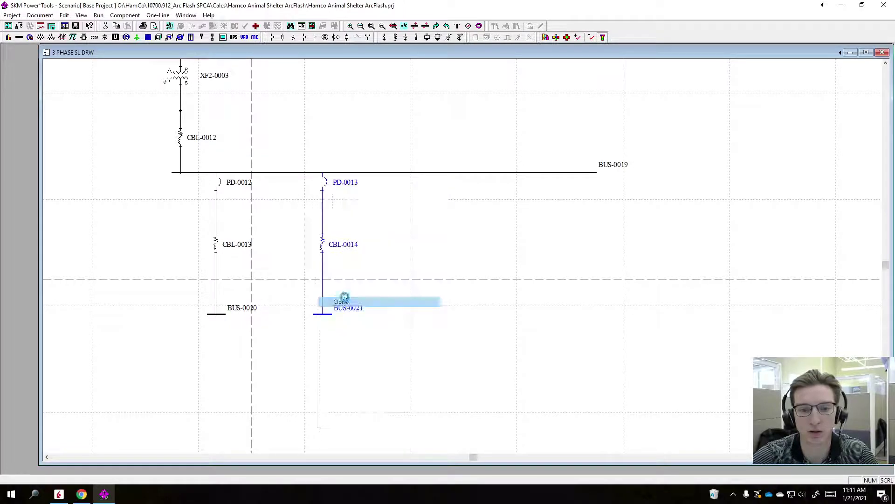
{"action": "mouse_move", "coordinate": [346, 208]}
{"action": "left_mouse_down"}
{"action": "mouse_move", "coordinate": [437, 208]}
{"action": "mouse_move", "coordinate": [445, 182]}
{"action": "left_mouse_up"}
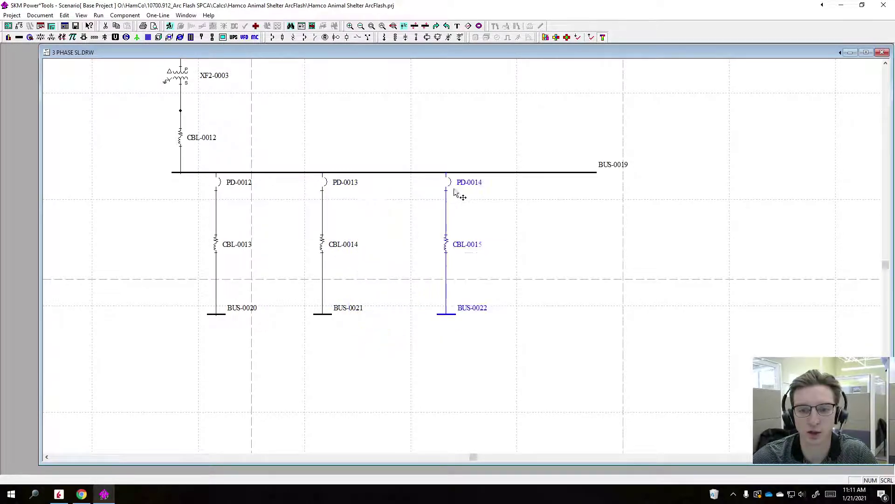
{"action": "left_click", "coordinate": [508, 228]}
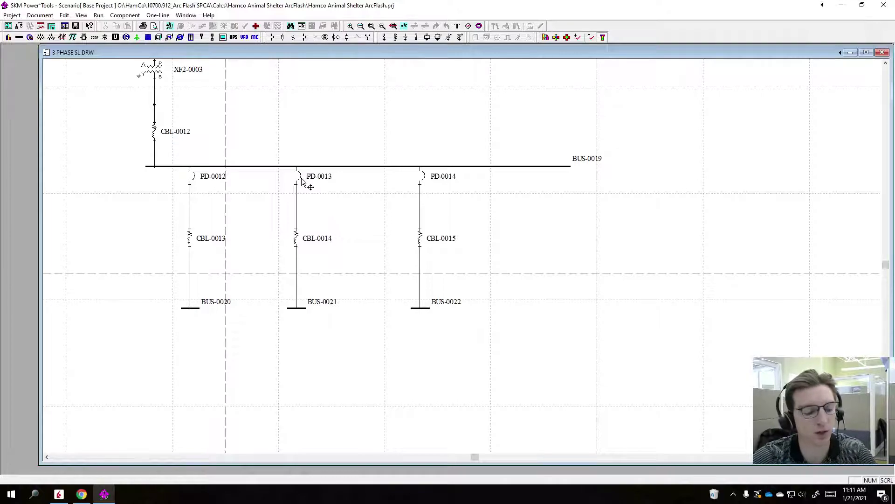
{"action": "scroll", "coordinate": [436, 205], "scroll_direction": "down", "scroll_amount": 1}
{"action": "scroll", "coordinate": [417, 210], "scroll_direction": "up", "scroll_amount": 1}
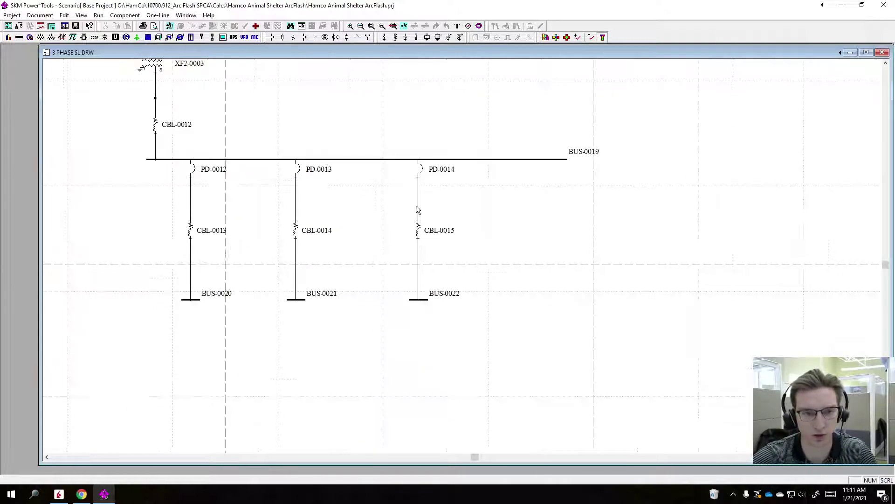
{"action": "left_click_drag", "start_coordinate": [395, 144], "coordinate": [449, 305]}
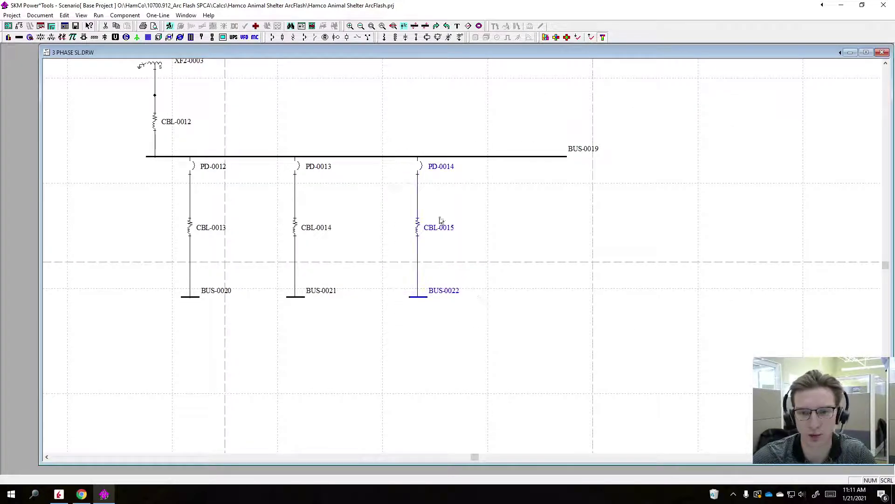
{"action": "left_click", "coordinate": [465, 188]}
{"action": "scroll", "coordinate": [513, 233], "scroll_direction": "down", "scroll_amount": 2}
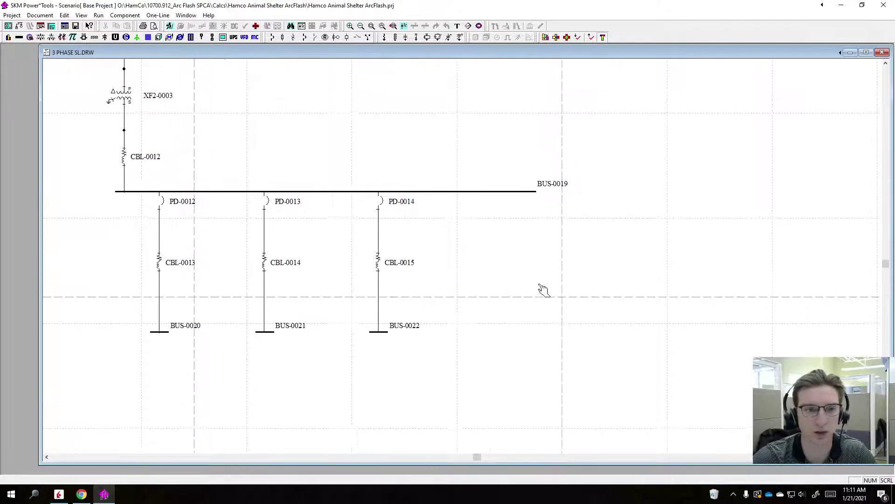
{"action": "scroll", "coordinate": [525, 218], "scroll_direction": "up", "scroll_amount": 2}
{"action": "scroll", "coordinate": [506, 198], "scroll_direction": "down", "scroll_amount": 2}
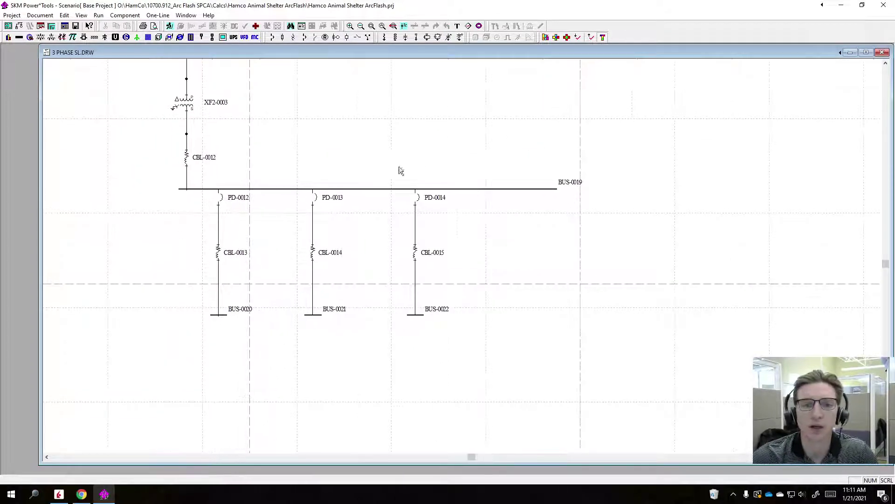
{"action": "scroll", "coordinate": [398, 172], "scroll_direction": "down", "scroll_amount": 1}
{"action": "scroll", "coordinate": [401, 212], "scroll_direction": "down", "scroll_amount": 1}
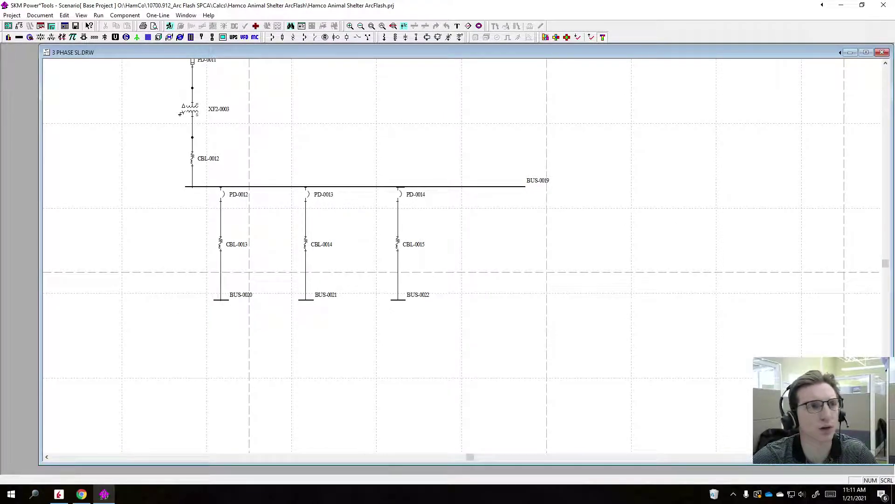
{"action": "scroll", "coordinate": [438, 247], "scroll_direction": "up", "scroll_amount": 1}
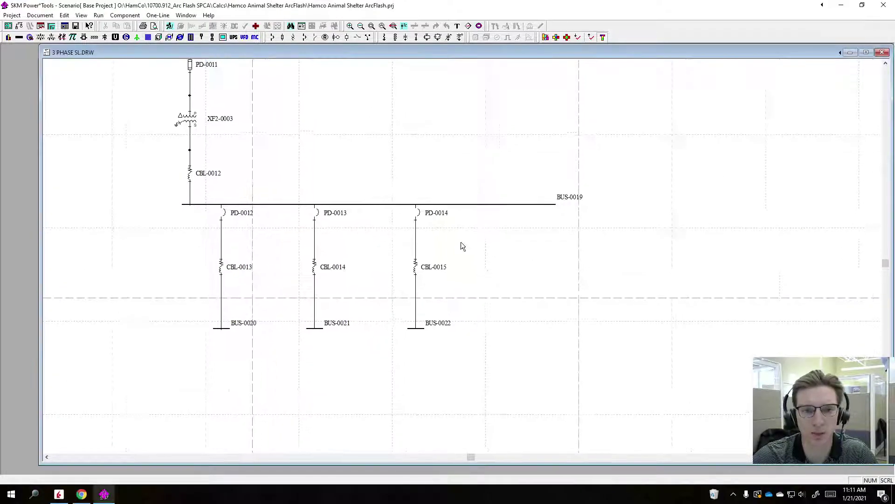
Disconnect the three feeder branches from BUS-0019 and drag them lower down
{"action": "left_click_drag", "start_coordinate": [200, 189], "coordinate": [486, 359]}
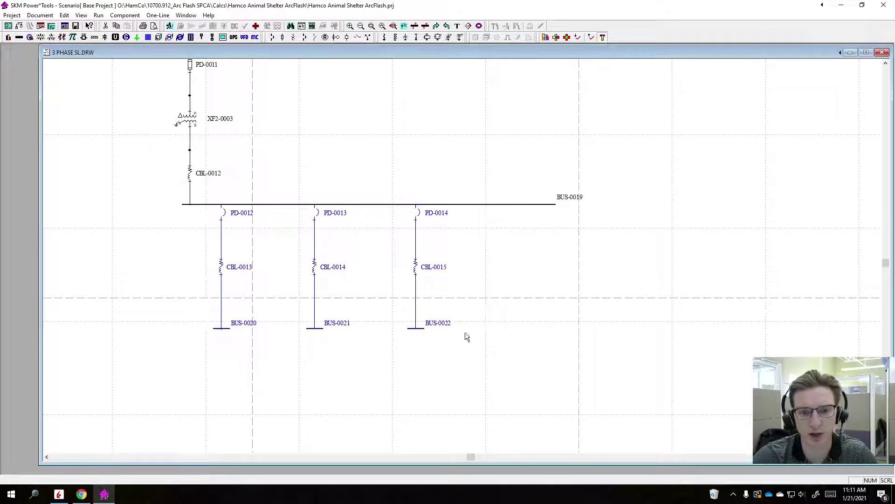
{"action": "right_click", "coordinate": [419, 215]}
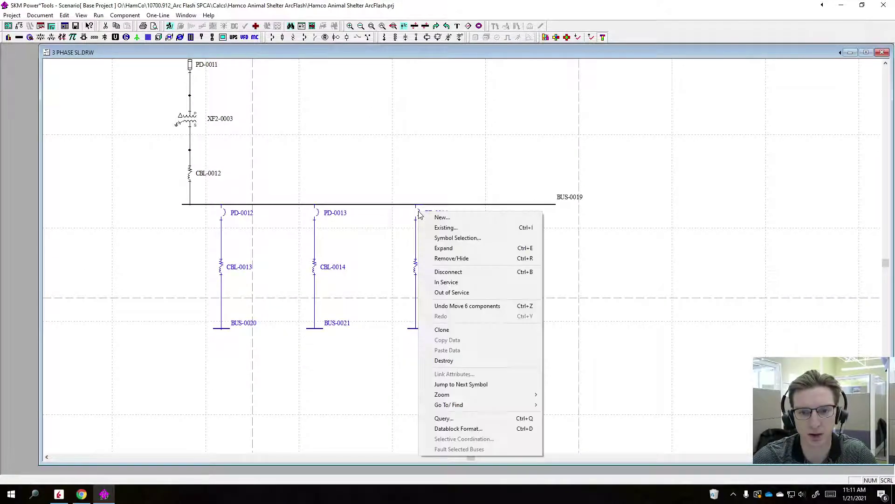
{"action": "left_click", "coordinate": [460, 274]}
{"action": "scroll", "coordinate": [464, 215], "scroll_direction": "down", "scroll_amount": 2}
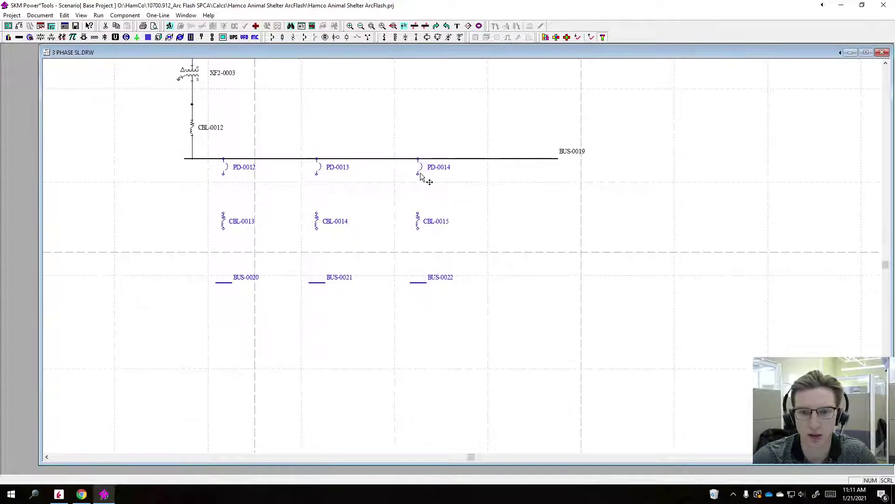
{"action": "mouse_move", "coordinate": [421, 172]}
{"action": "left_mouse_down"}
{"action": "mouse_move", "coordinate": [432, 287]}
{"action": "mouse_move", "coordinate": [422, 320]}
{"action": "left_mouse_up"}
{"action": "scroll", "coordinate": [545, 149], "scroll_direction": "down", "scroll_amount": 2}
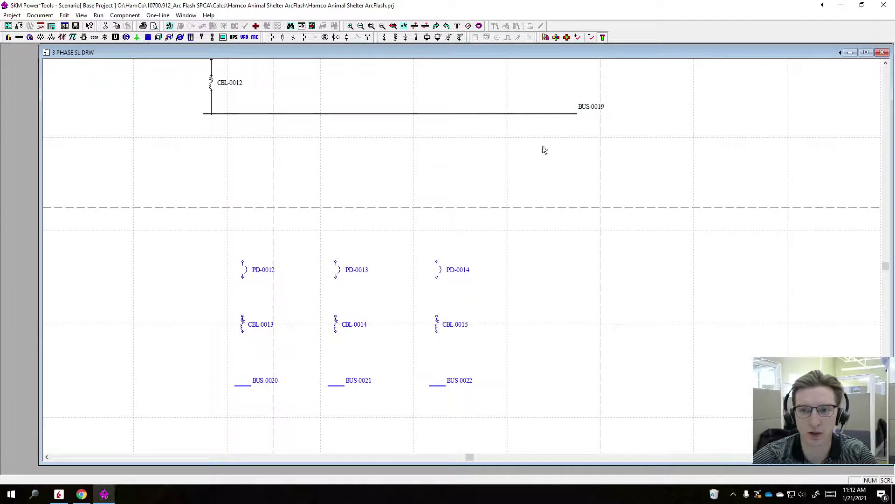
Shorten BUS-0019 from its right end and draw cables CBL-0016 and CBL-0017 down from it
{"action": "left_click", "coordinate": [576, 113]}
{"action": "left_click_drag", "start_coordinate": [575, 114], "coordinate": [288, 115]}
{"action": "scroll", "coordinate": [337, 106], "scroll_direction": "down", "scroll_amount": 2}
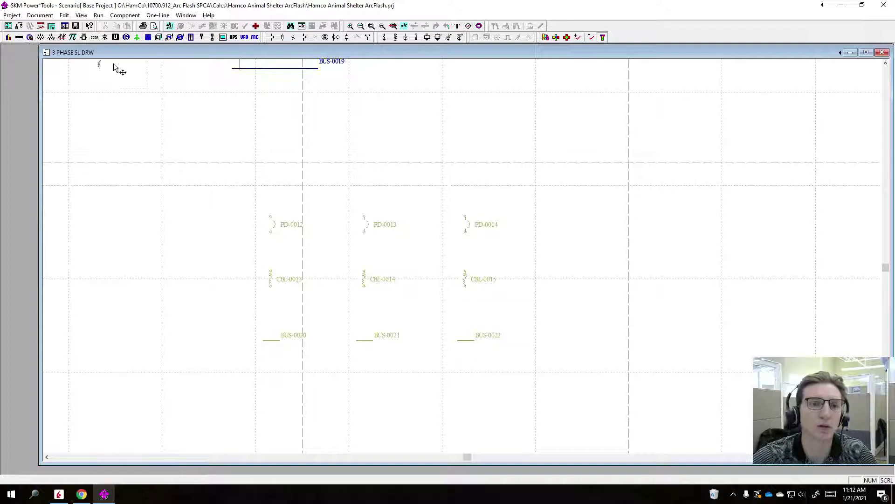
{"action": "left_click_drag", "start_coordinate": [239, 69], "coordinate": [242, 123]}
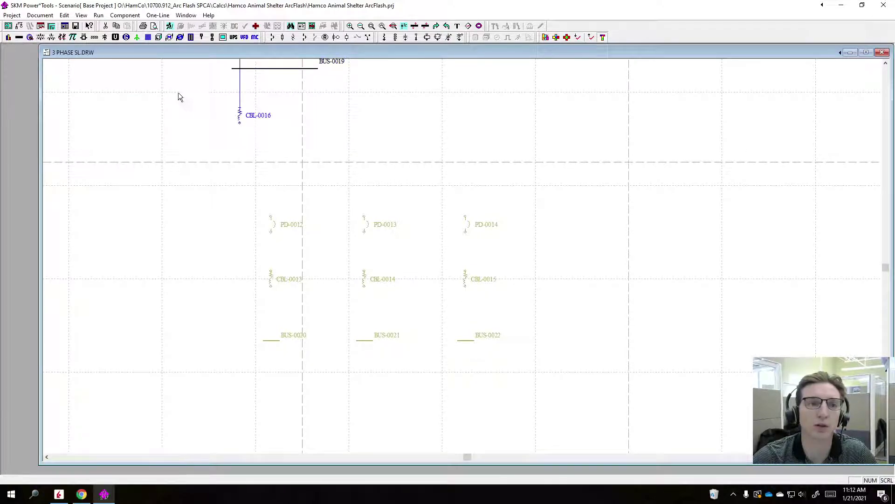
{"action": "left_click", "coordinate": [30, 38]}
{"action": "left_click_drag", "start_coordinate": [309, 69], "coordinate": [309, 162]}
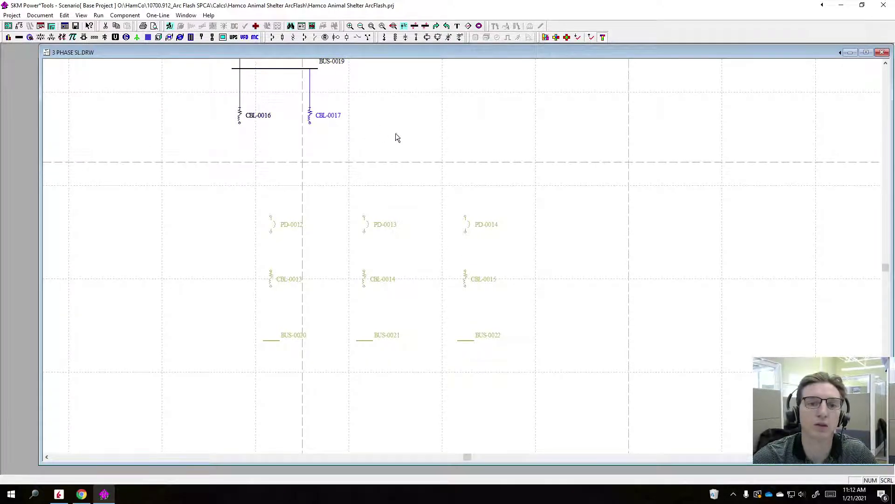
{"action": "scroll", "coordinate": [396, 136], "scroll_direction": "down", "scroll_amount": 1}
{"action": "left_click", "coordinate": [19, 37]}
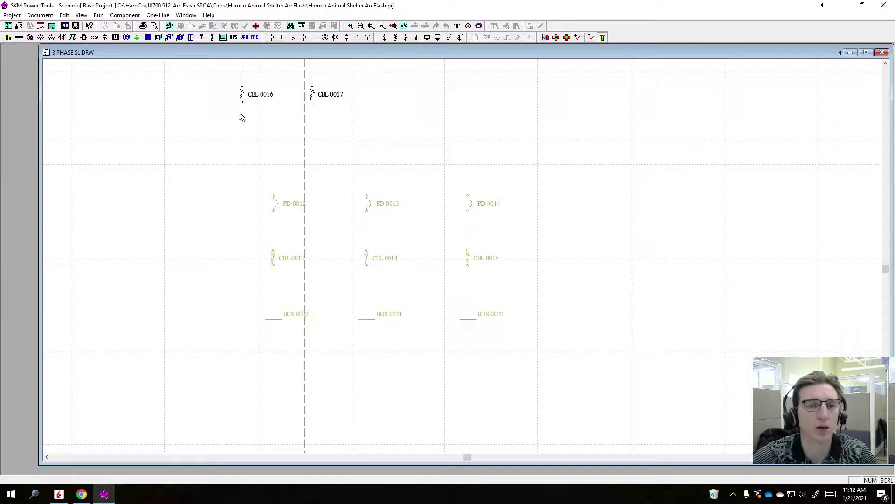
{"action": "left_click_drag", "start_coordinate": [239, 113], "coordinate": [220, 206]}
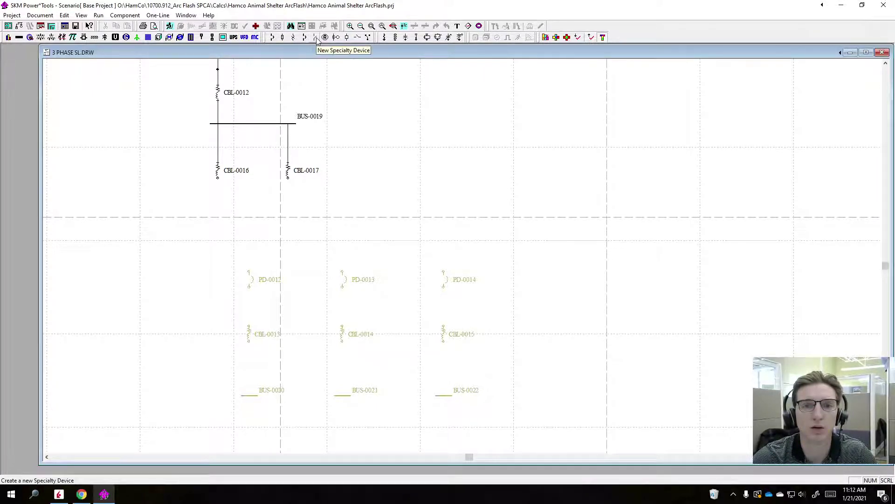
Place fuse PD-0015 under CBL-0016 with bus BUS-0023 beneath it
{"action": "left_click", "coordinate": [284, 38]}
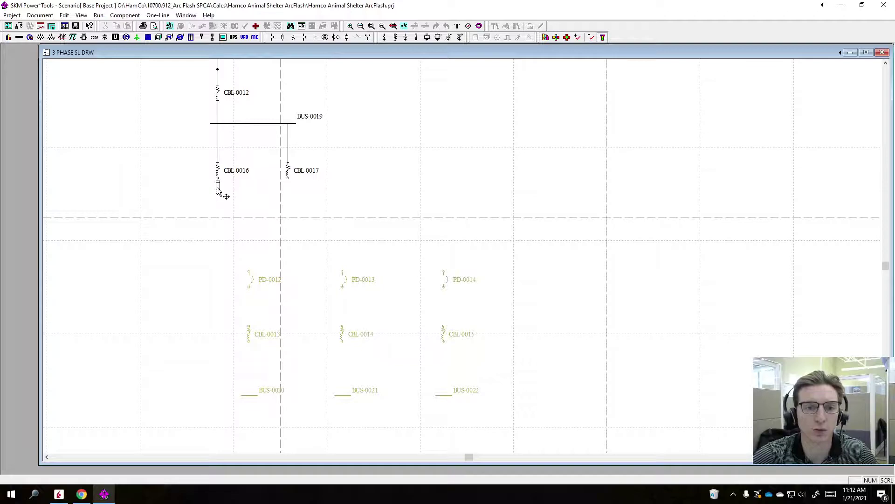
{"action": "left_click", "coordinate": [223, 192]}
{"action": "left_click", "coordinate": [19, 37]}
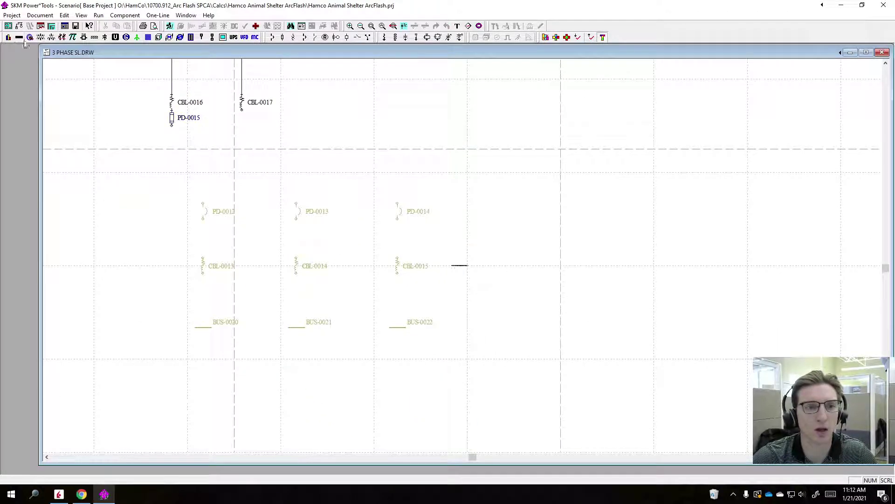
{"action": "left_click", "coordinate": [172, 126]}
{"action": "left_click_drag", "start_coordinate": [145, 180], "coordinate": [145, 203]}
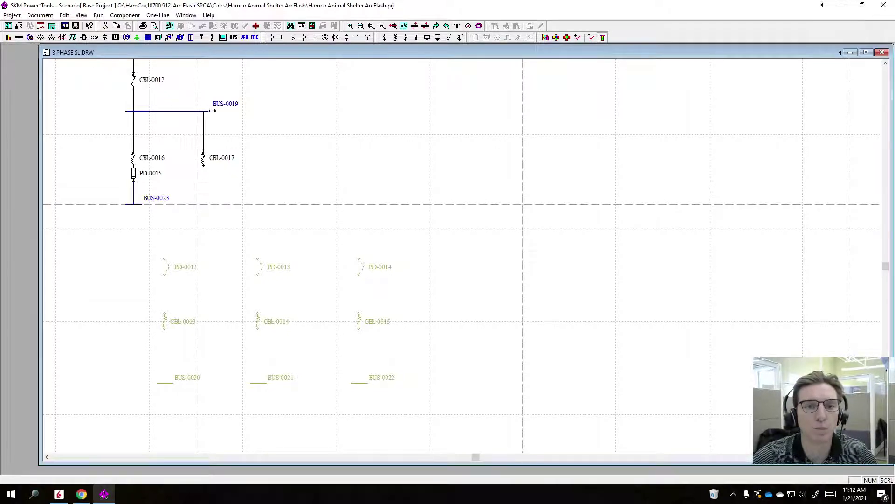
Stretch BUS-0019 right, shift CBL-0017 along it, and add long bus BUS-0024 under CBL-0017
{"action": "left_click_drag", "start_coordinate": [213, 111], "coordinate": [321, 111]}
{"action": "left_click_drag", "start_coordinate": [204, 157], "coordinate": [288, 159]}
{"action": "scroll", "coordinate": [319, 158], "scroll_direction": "down", "scroll_amount": 1}
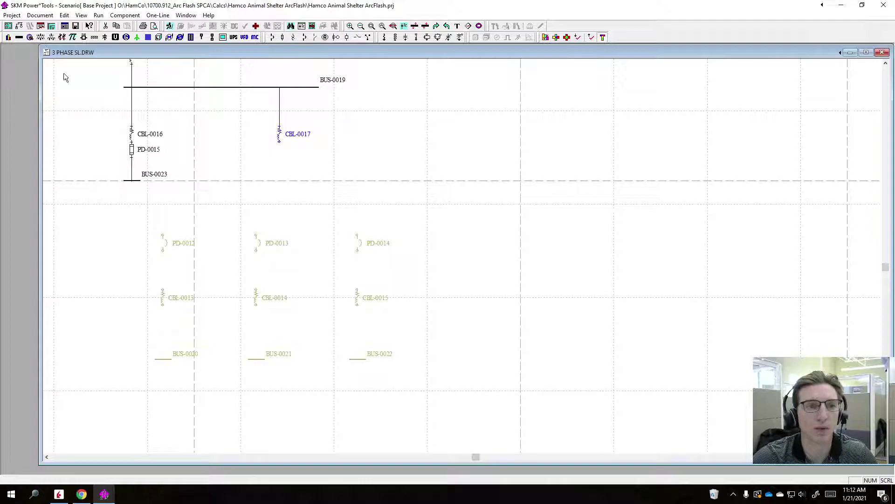
{"action": "left_click", "coordinate": [19, 37]}
{"action": "left_click", "coordinate": [280, 141]}
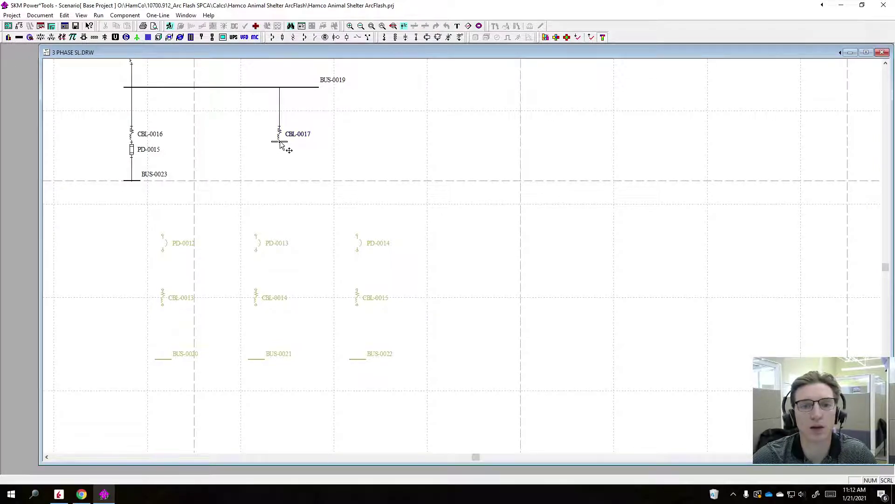
{"action": "scroll", "coordinate": [330, 166], "scroll_direction": "up", "scroll_amount": 1}
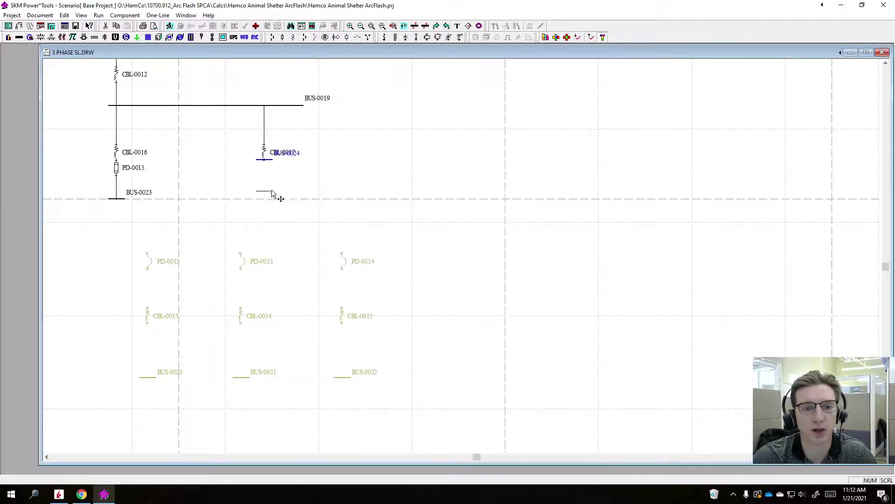
{"action": "left_click_drag", "start_coordinate": [272, 198], "coordinate": [583, 200]}
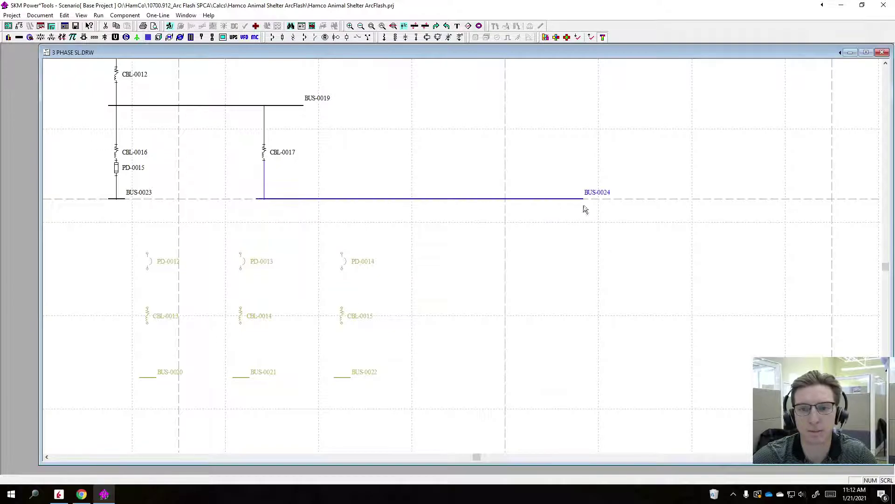
{"action": "scroll", "coordinate": [443, 251], "scroll_direction": "down", "scroll_amount": 1}
{"action": "left_click_drag", "start_coordinate": [199, 190], "coordinate": [394, 359]}
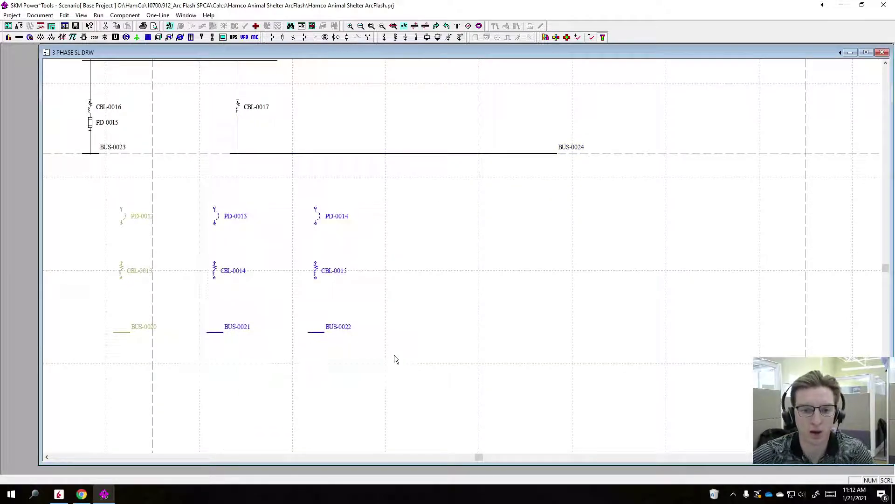
Delete the PD-0013 and PD-0014 feeder branches
{"action": "right_click", "coordinate": [318, 274]}
{"action": "left_click", "coordinate": [356, 174]}
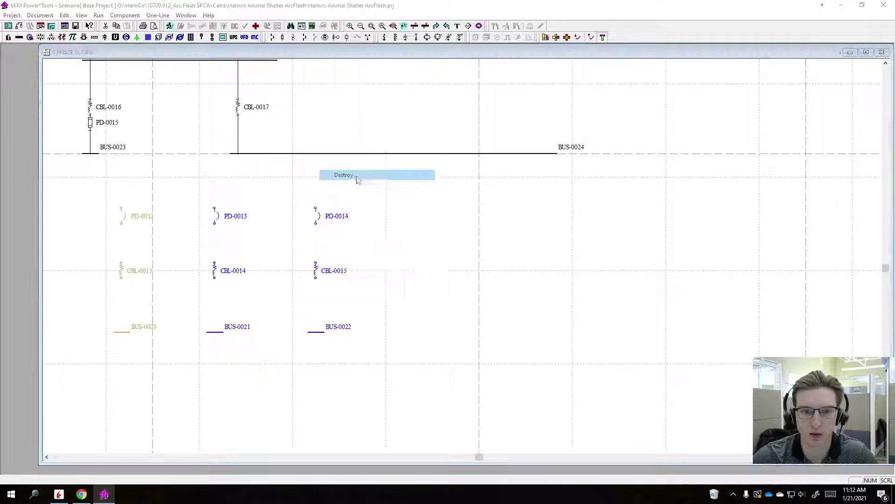
{"action": "left_click", "coordinate": [471, 273]}
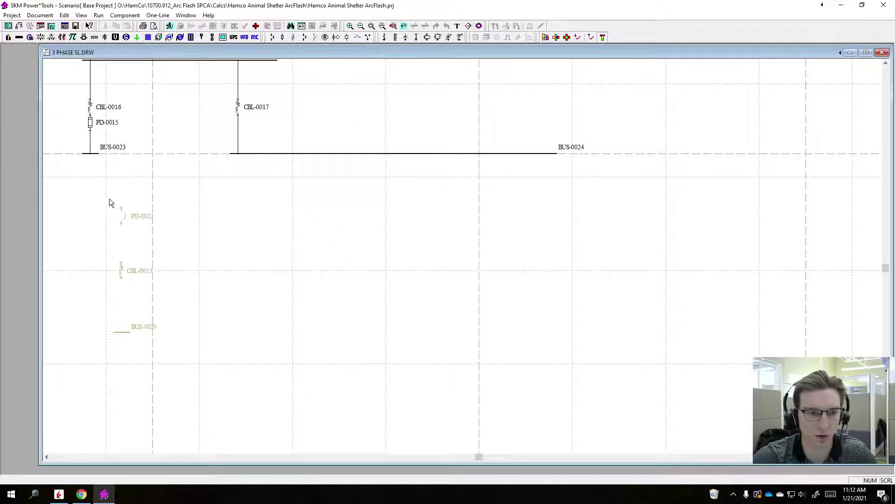
Move the PD-0012 branch under BUS-0024 and realign CBL-0013 and BUS-0020 beneath it
{"action": "left_click_drag", "start_coordinate": [151, 267], "coordinate": [135, 257]}
{"action": "left_click_drag", "start_coordinate": [123, 218], "coordinate": [254, 162]}
{"action": "left_click_drag", "start_coordinate": [252, 212], "coordinate": [256, 181]}
{"action": "mouse_move", "coordinate": [255, 281]}
{"action": "left_mouse_down"}
{"action": "mouse_move", "coordinate": [256, 216]}
{"action": "mouse_move", "coordinate": [261, 282]}
{"action": "left_mouse_up"}
{"action": "left_click", "coordinate": [273, 309]}
{"action": "left_click_drag", "start_coordinate": [261, 212], "coordinate": [307, 273]}
{"action": "left_click", "coordinate": [259, 196]}
Clone the PD-0012 branch twice and attach both copies to BUS-0024
{"action": "right_click", "coordinate": [256, 171]}
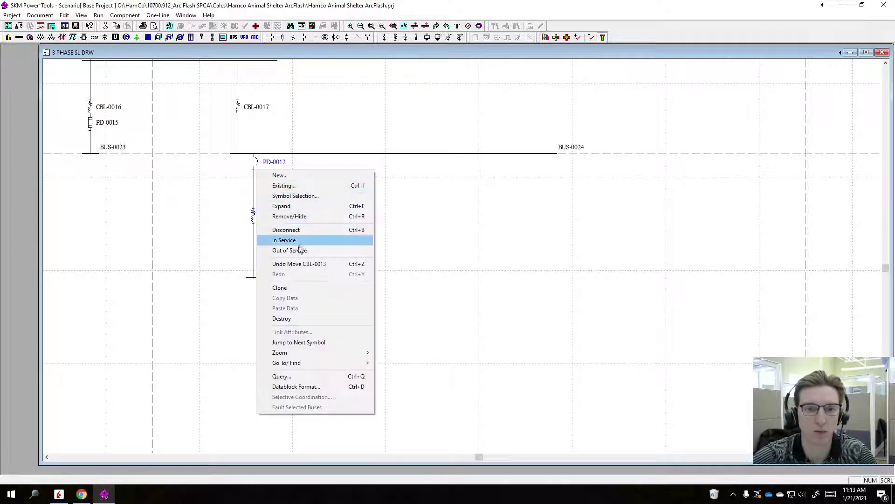
{"action": "left_click", "coordinate": [280, 289]}
{"action": "mouse_move", "coordinate": [287, 189]}
{"action": "left_mouse_down"}
{"action": "mouse_move", "coordinate": [350, 165]}
{"action": "mouse_move", "coordinate": [405, 190]}
{"action": "mouse_move", "coordinate": [479, 161]}
{"action": "left_mouse_up"}
{"action": "right_click", "coordinate": [366, 169]}
{"action": "left_click", "coordinate": [405, 288]}
{"action": "left_click", "coordinate": [520, 193]}
{"action": "scroll", "coordinate": [531, 219], "scroll_direction": "down", "scroll_amount": 4}
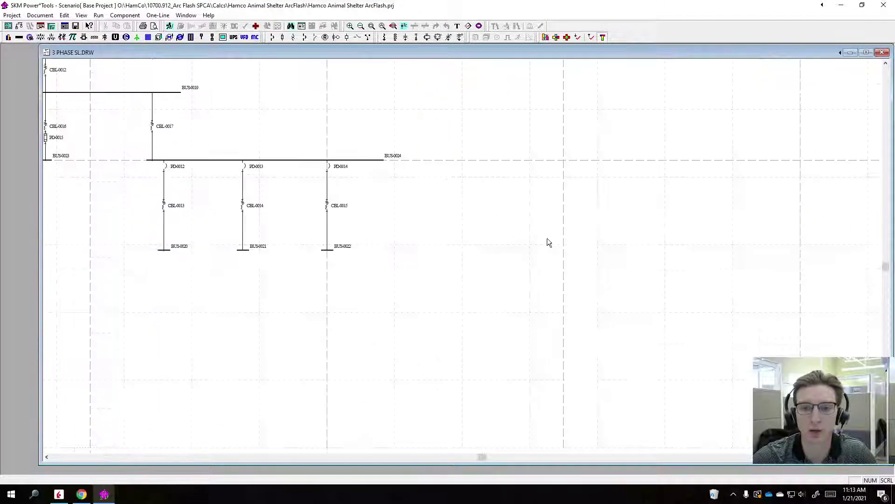
Rename bus BUS-0019 to CT CABINET 3PH
{"action": "scroll", "coordinate": [489, 210], "scroll_direction": "up", "scroll_amount": 1}
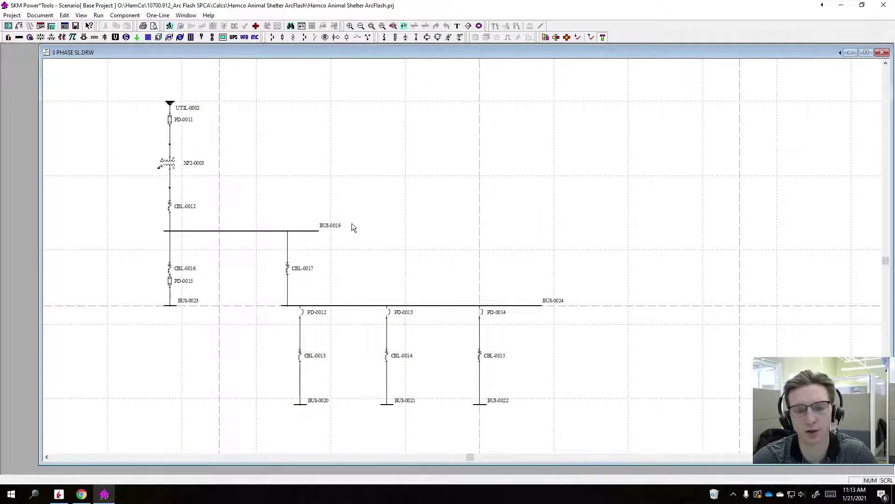
{"action": "left_click_drag", "start_coordinate": [403, 226], "coordinate": [400, 214]}
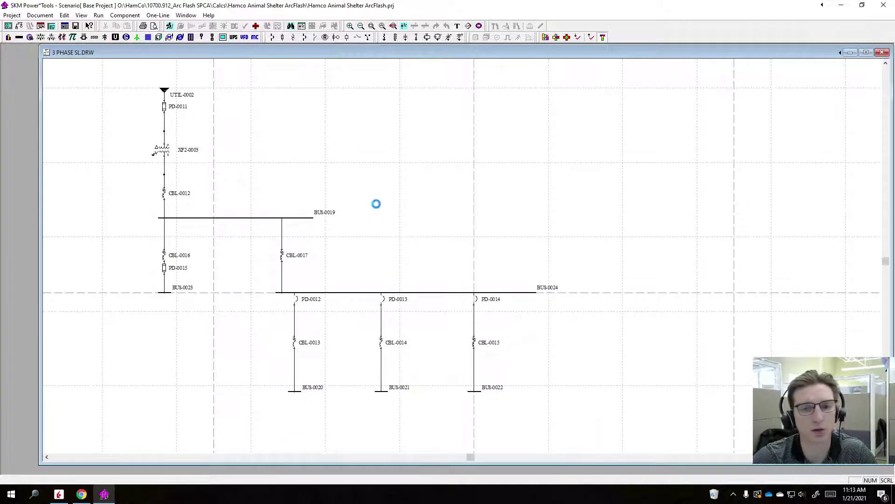
{"action": "left_click", "coordinate": [308, 220]}
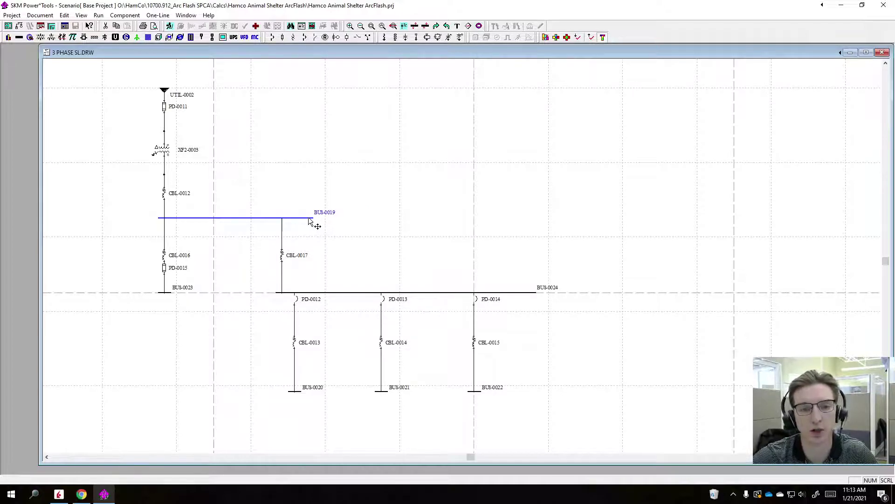
{"action": "double_click", "coordinate": [309, 220]}
{"action": "double_click", "coordinate": [165, 112]}
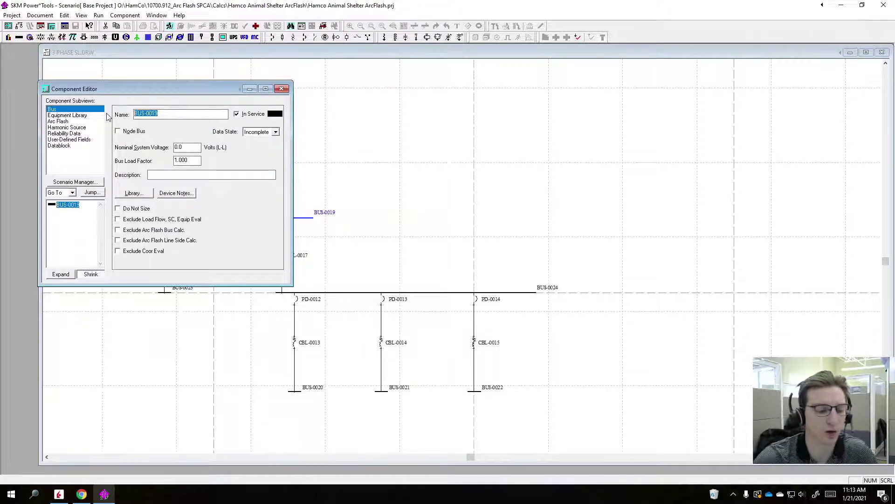
{"action": "type", "text": "CT cab"}
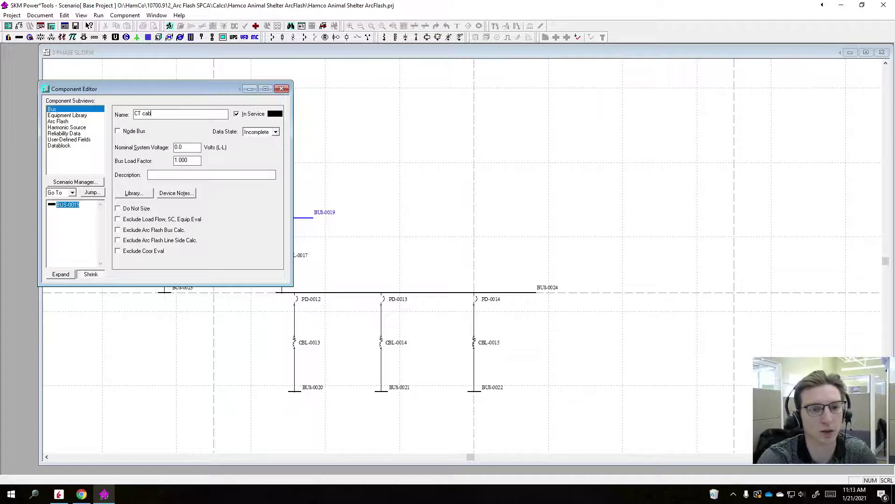
{"action": "key", "text": "BackSpace"}
{"action": "key", "text": "BackSpace"}
{"action": "key", "text": "BackSpace"}
{"action": "key", "text": "Caps_Lock"}
{"action": "type", "text": "CABINET 3PH"}
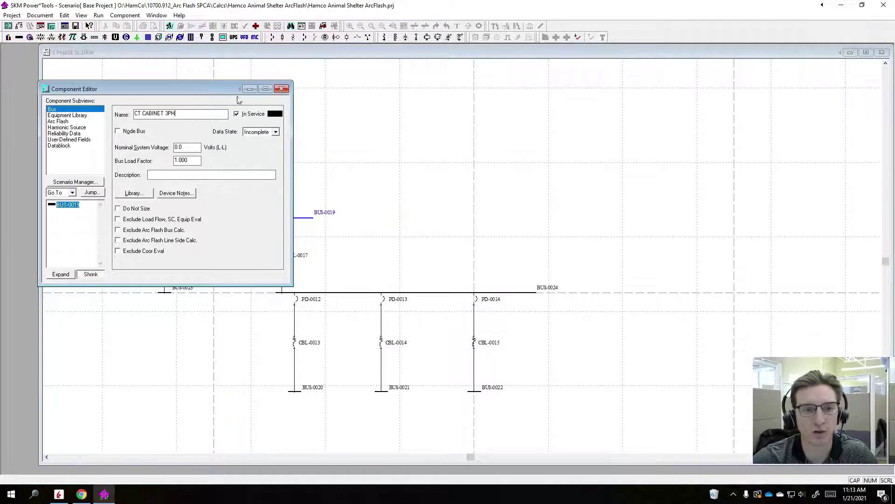
{"action": "left_click", "coordinate": [282, 88]}
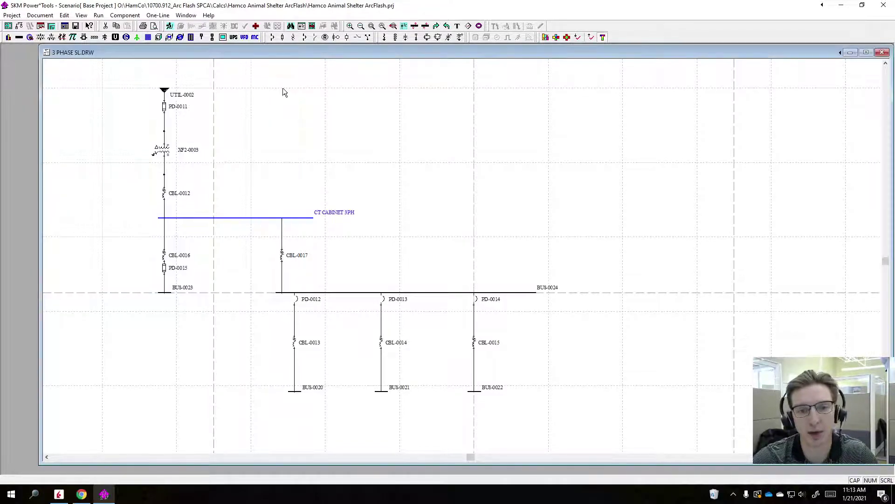
Rename bus BUS-0024 to MDP-3P
{"action": "double_click", "coordinate": [500, 264]}
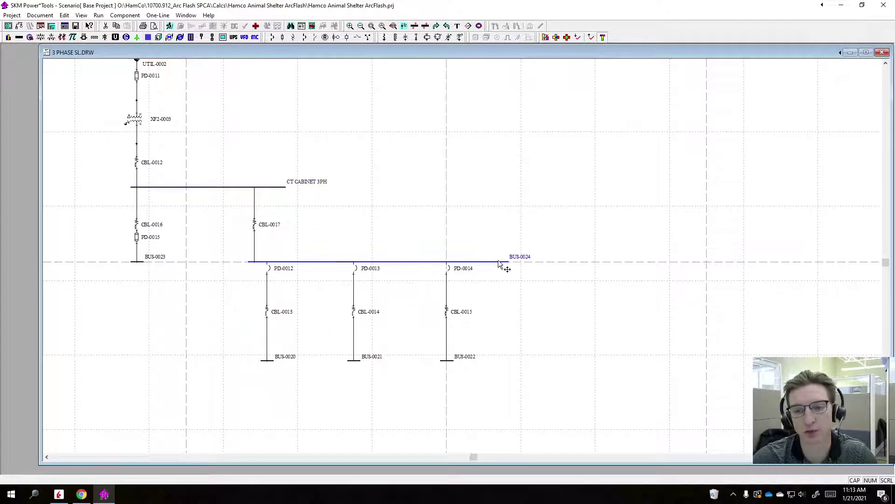
{"action": "double_click", "coordinate": [158, 126]}
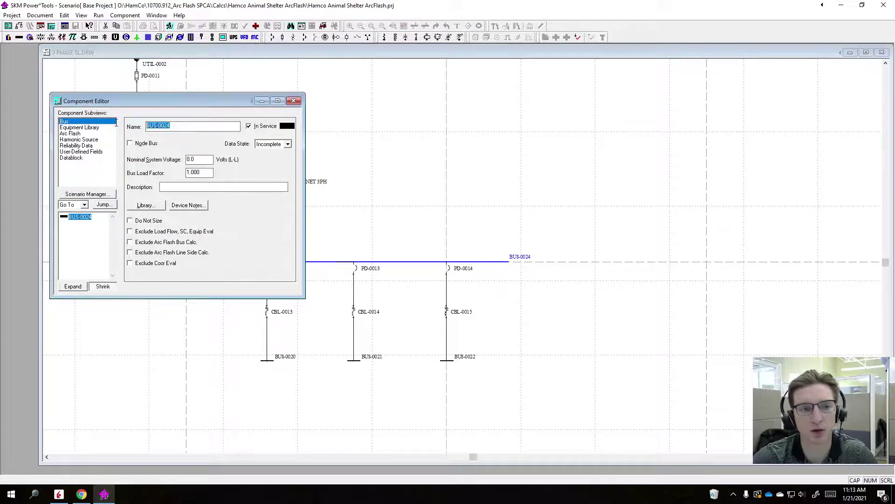
{"action": "type", "text": "MDP"}
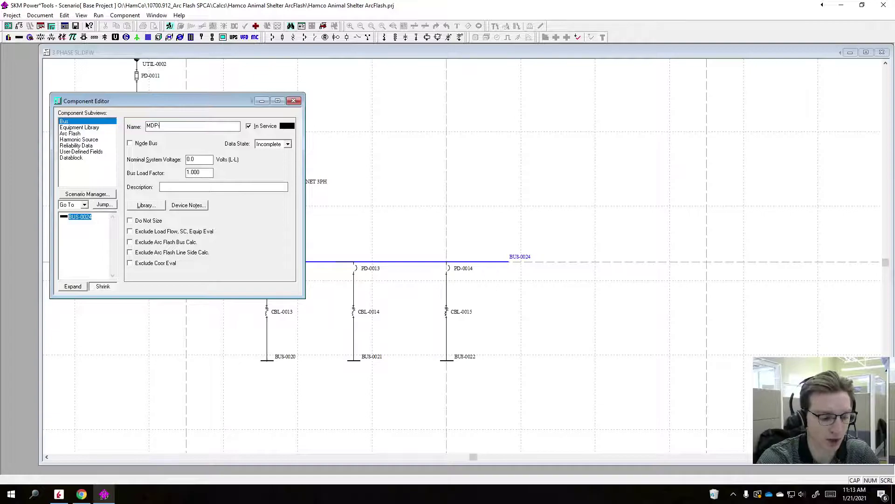
{"action": "type", "text": "-3P"}
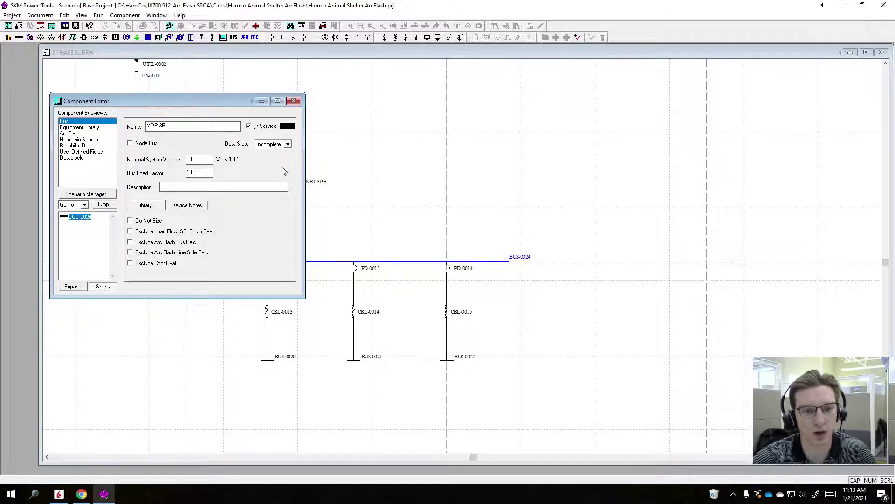
{"action": "key", "text": "Escape"}
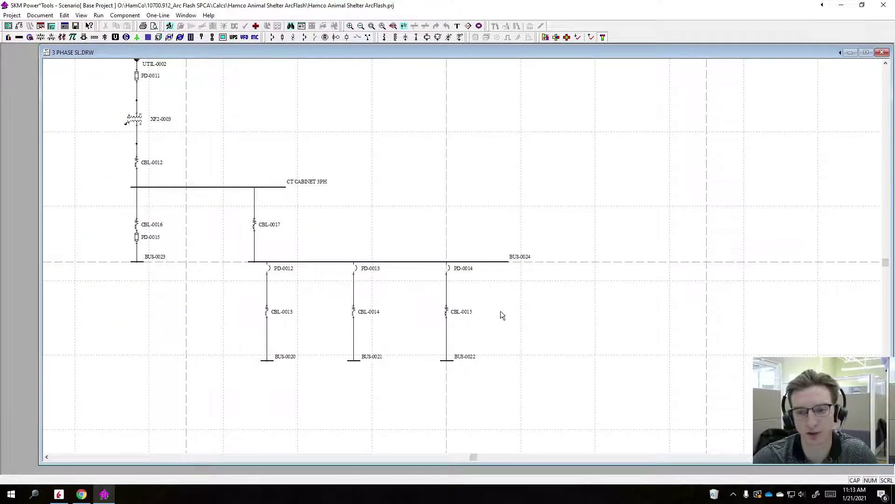
Inspect the properties of cable CBL-0015 and breaker PD-0012 without changes
{"action": "double_click", "coordinate": [449, 313]}
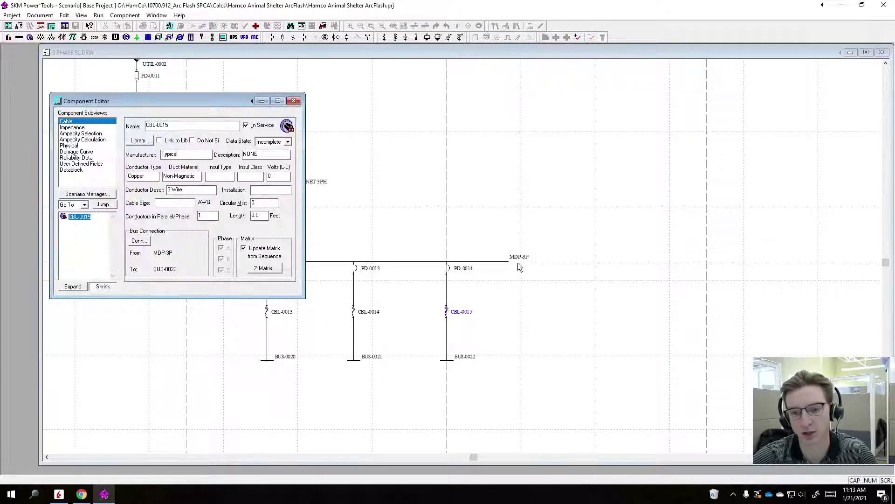
{"action": "left_click", "coordinate": [293, 100]}
{"action": "scroll", "coordinate": [524, 318], "scroll_direction": "down", "scroll_amount": 1}
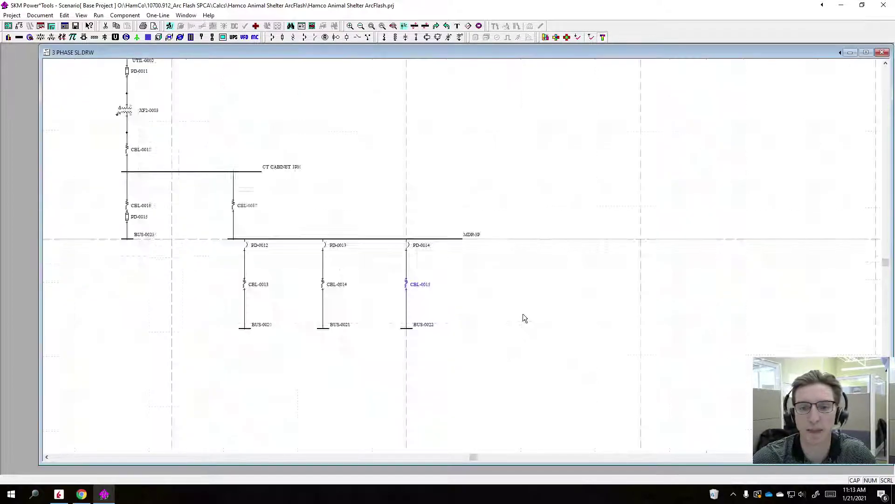
{"action": "scroll", "coordinate": [524, 318], "scroll_direction": "up", "scroll_amount": 3}
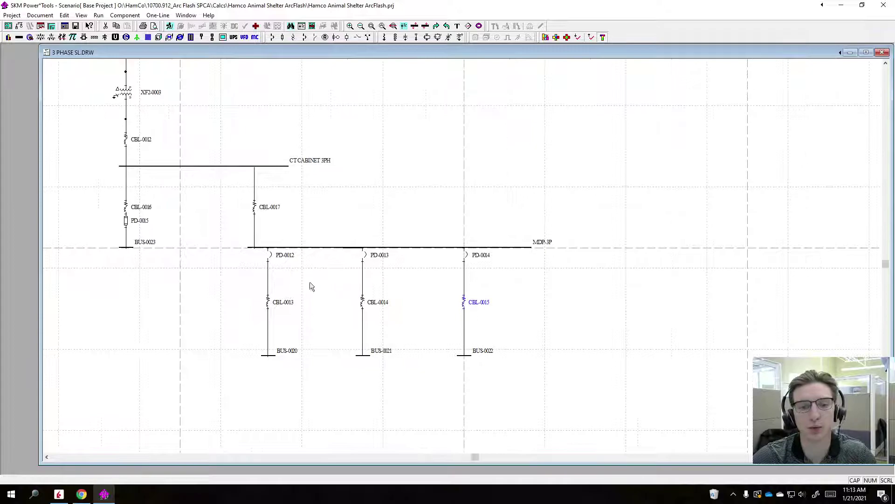
{"action": "double_click", "coordinate": [271, 259]}
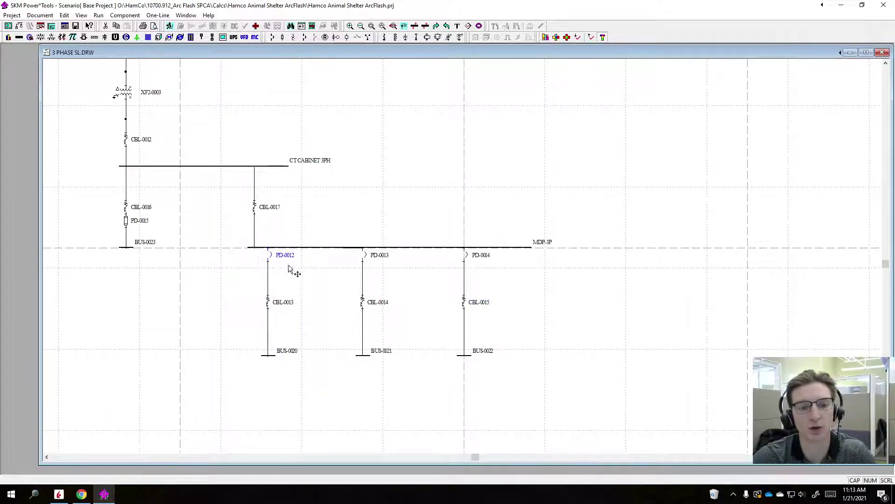
{"action": "left_click", "coordinate": [306, 113]}
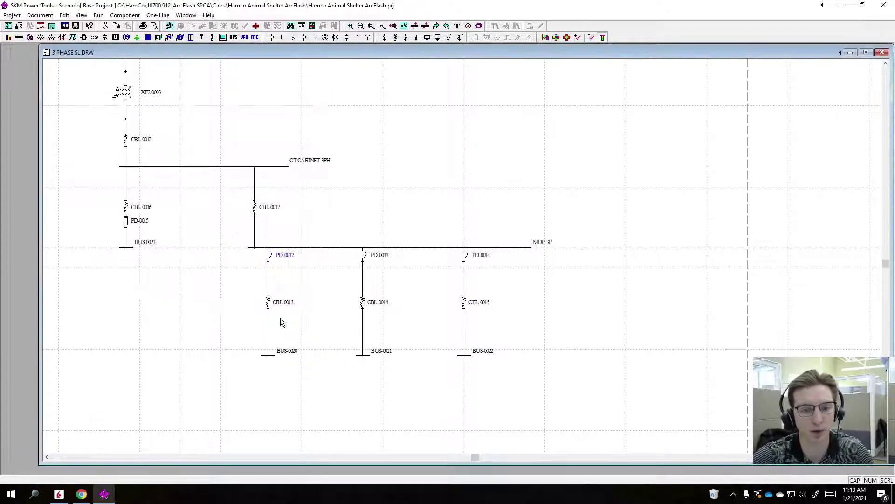
Rename bus BUS-0020 to SUB-A
{"action": "left_click", "coordinate": [271, 357]}
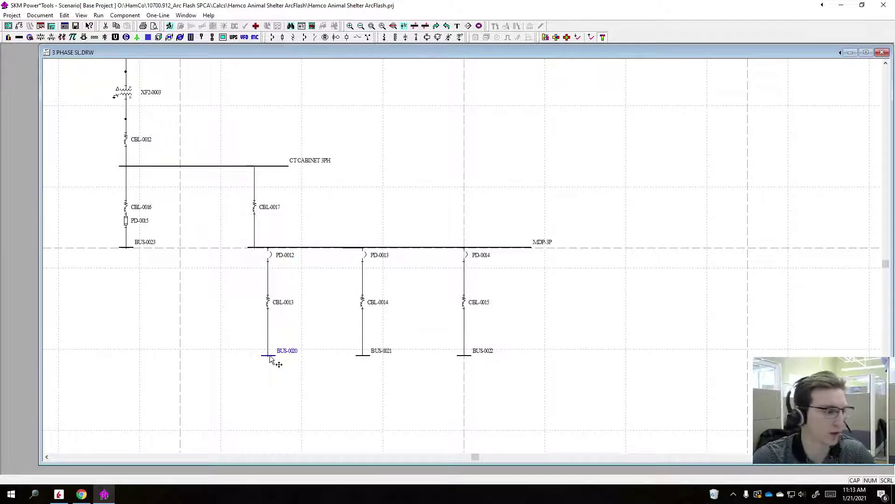
{"action": "double_click", "coordinate": [270, 357]}
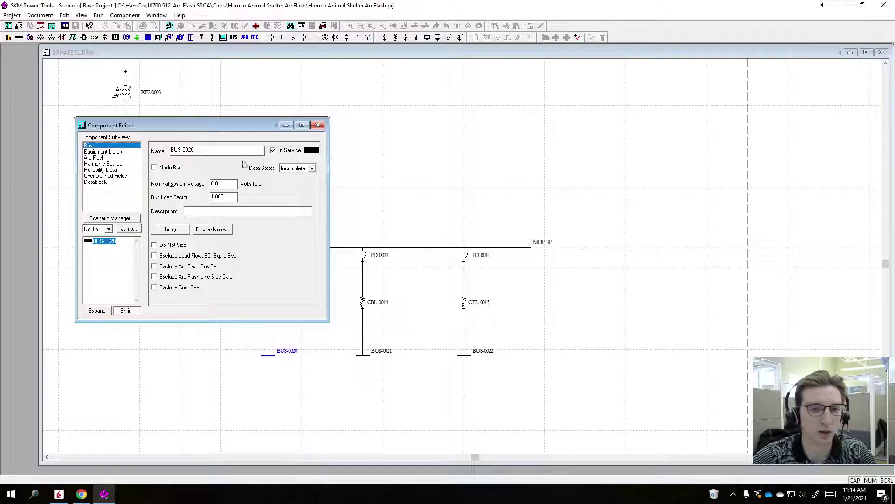
{"action": "double_click", "coordinate": [225, 151]}
{"action": "type", "text": "SUB"}
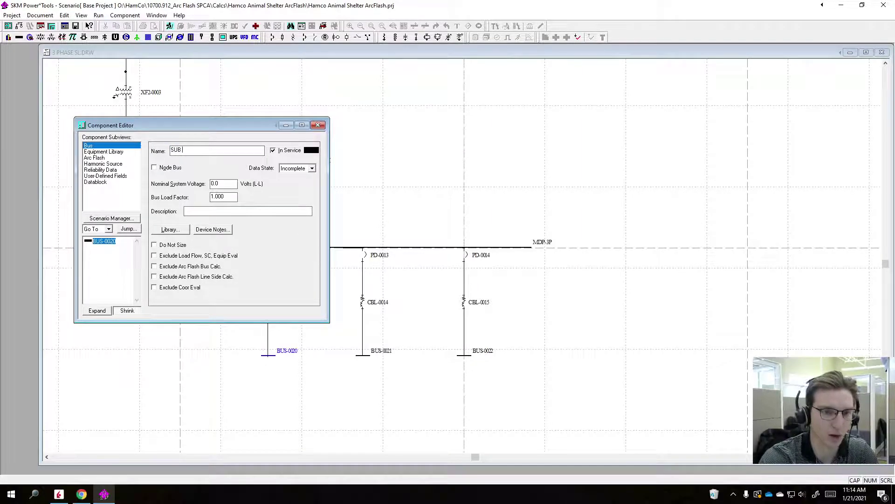
{"action": "type", "text": "-A"}
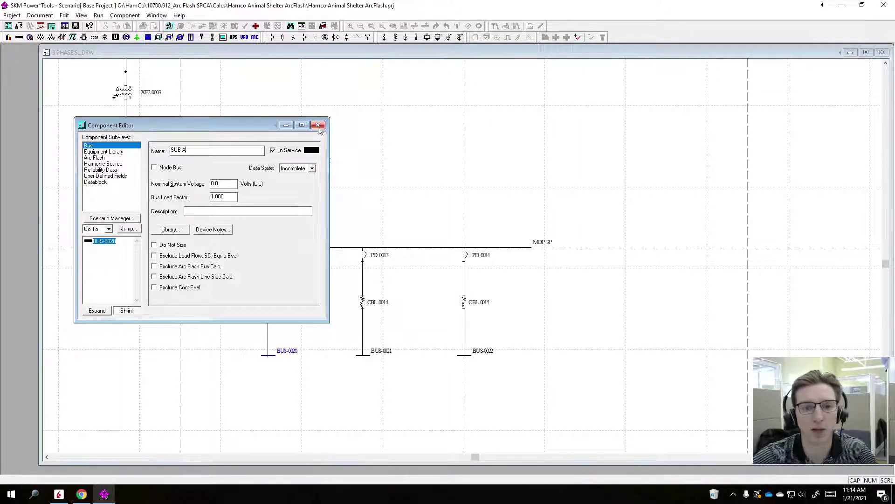
{"action": "left_click", "coordinate": [318, 124]}
{"action": "scroll", "coordinate": [345, 316], "scroll_direction": "up", "scroll_amount": 2}
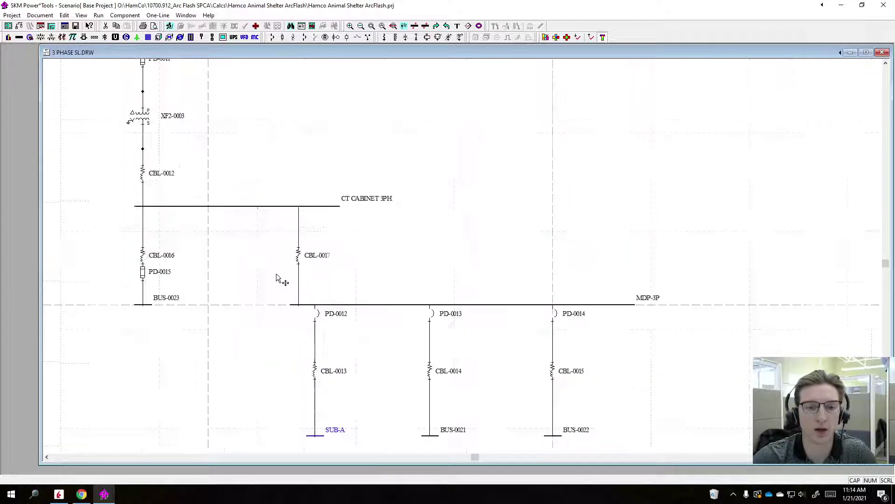
{"action": "key", "text": "alt+Tab"}
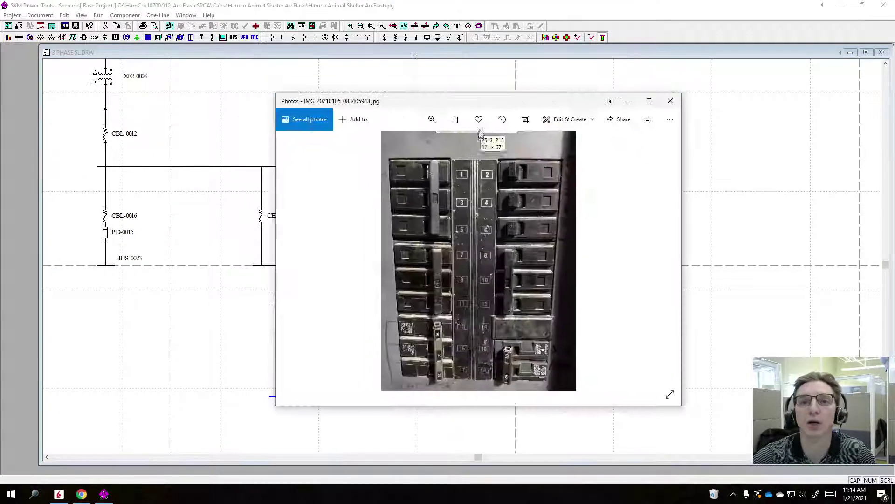
{"action": "left_click_drag", "start_coordinate": [443, 100], "coordinate": [399, 93]}
{"action": "double_click", "coordinate": [444, 104]}
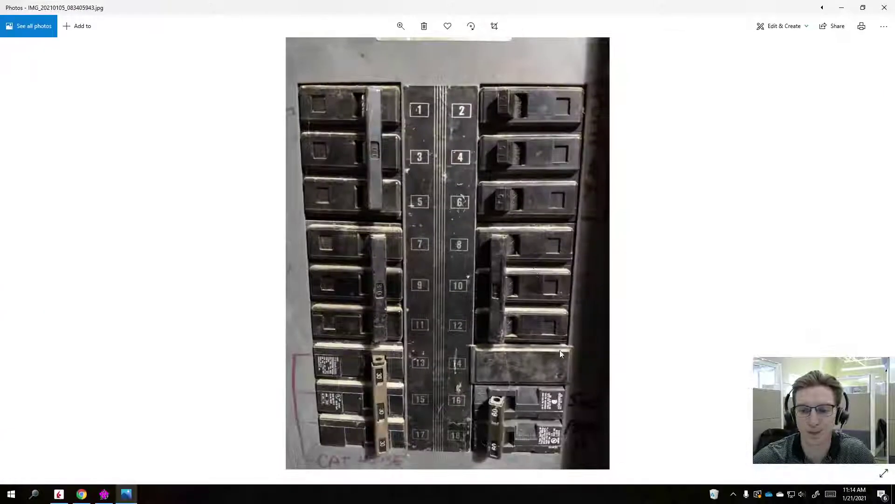
{"action": "scroll", "coordinate": [577, 385], "scroll_direction": "up", "scroll_amount": 5}
{"action": "scroll", "coordinate": [677, 351], "scroll_direction": "up", "scroll_amount": 3}
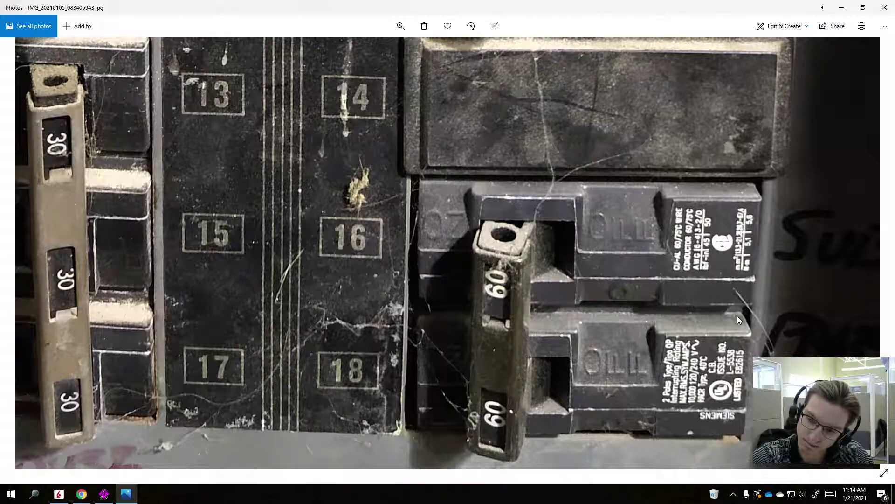
{"action": "left_click_drag", "start_coordinate": [558, 8], "coordinate": [451, 2]}
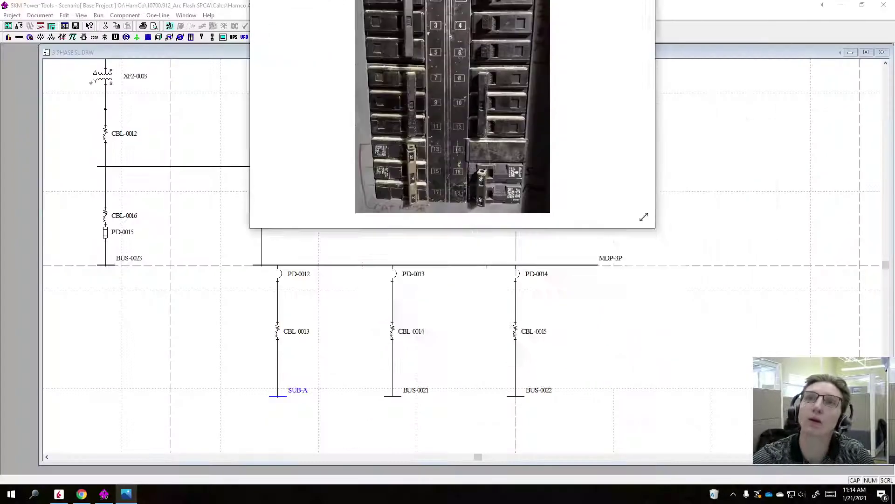
{"action": "key", "text": "alt+F4"}
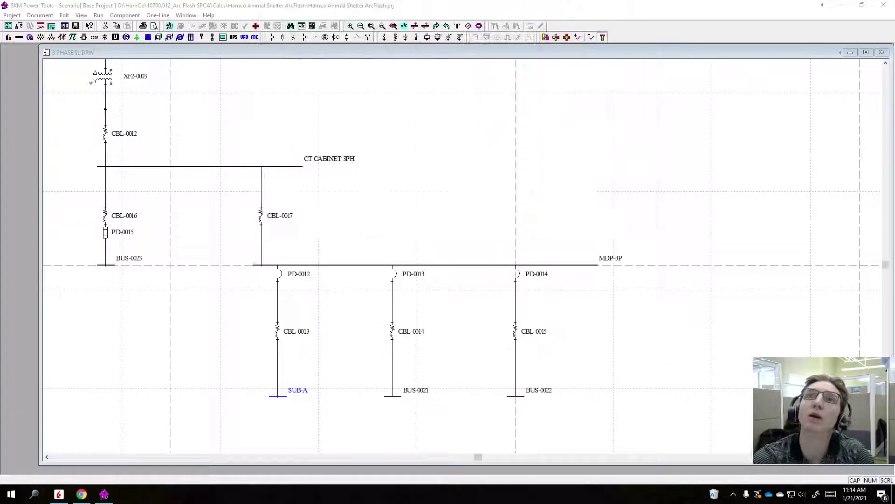
Open PD-0012's device library and list the Thermal Magnetic Molded Case breakers
{"action": "left_click", "coordinate": [279, 275]}
{"action": "double_click", "coordinate": [296, 295]}
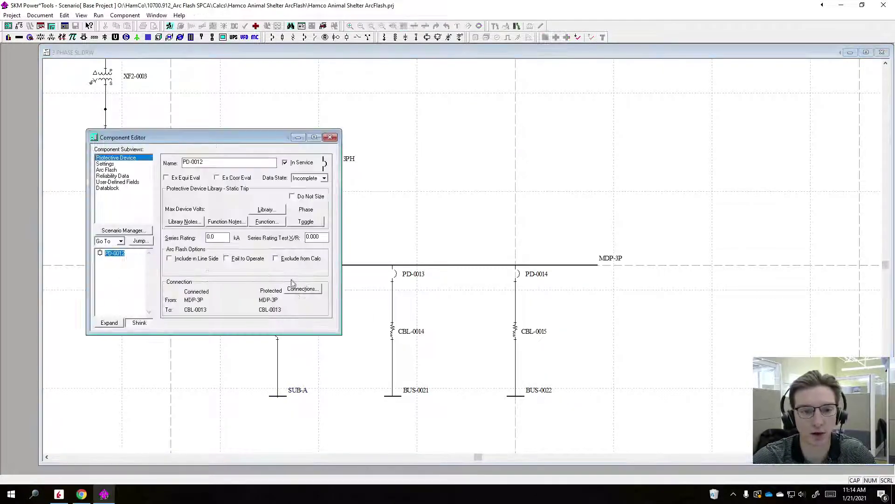
{"action": "left_click", "coordinate": [267, 210]}
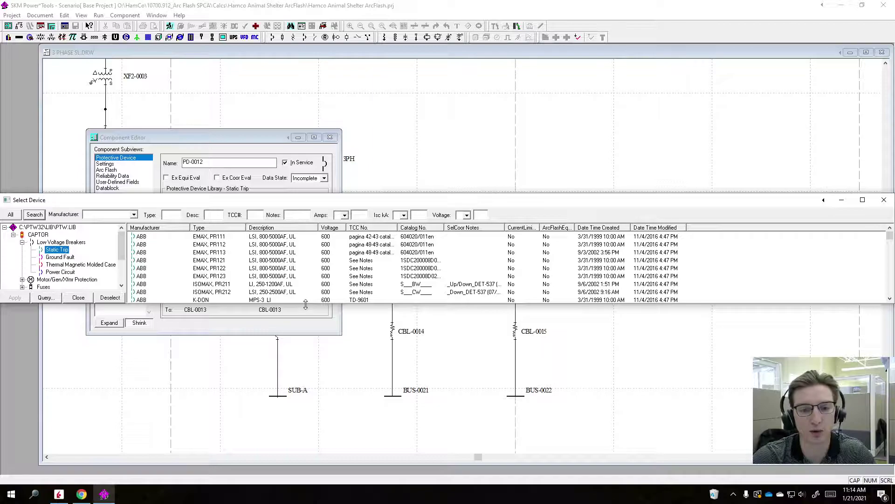
{"action": "left_click_drag", "start_coordinate": [306, 304], "coordinate": [309, 375]}
{"action": "left_click", "coordinate": [72, 264]}
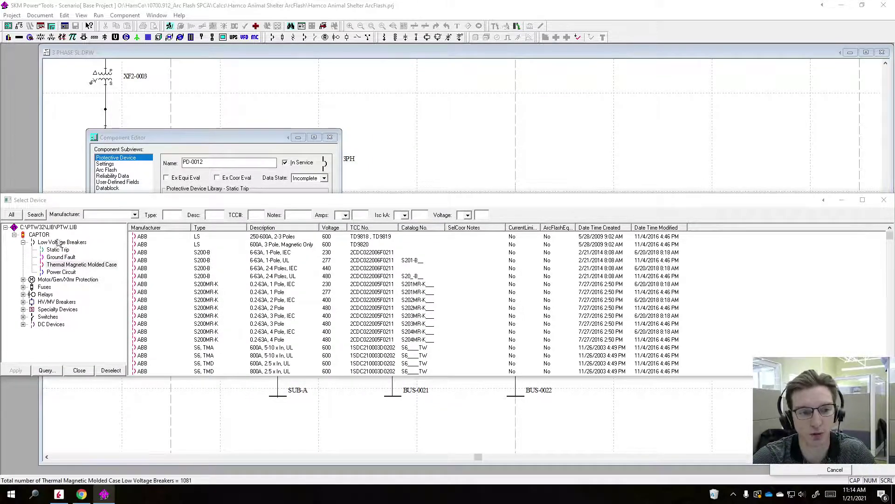
{"action": "left_click", "coordinate": [65, 264]}
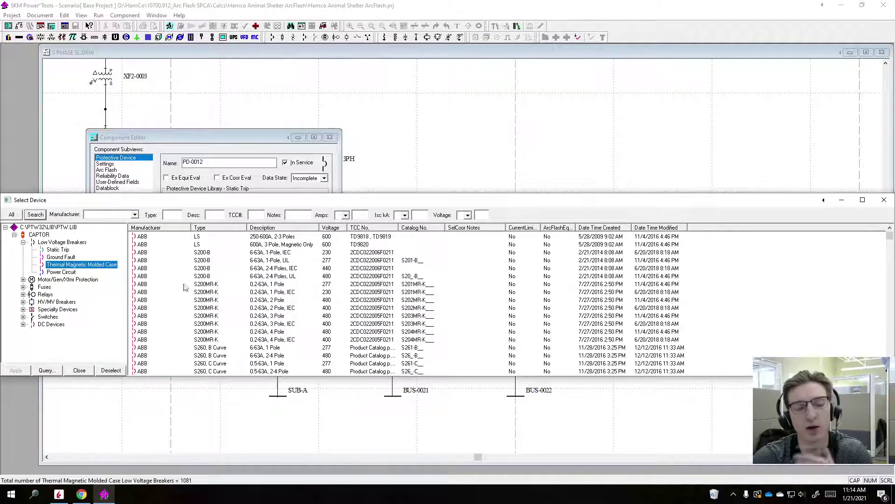
Filter to Siemens type QP and load the QP, 2 & 3-Pole breaker into PD-0012
{"action": "left_click", "coordinate": [124, 213]}
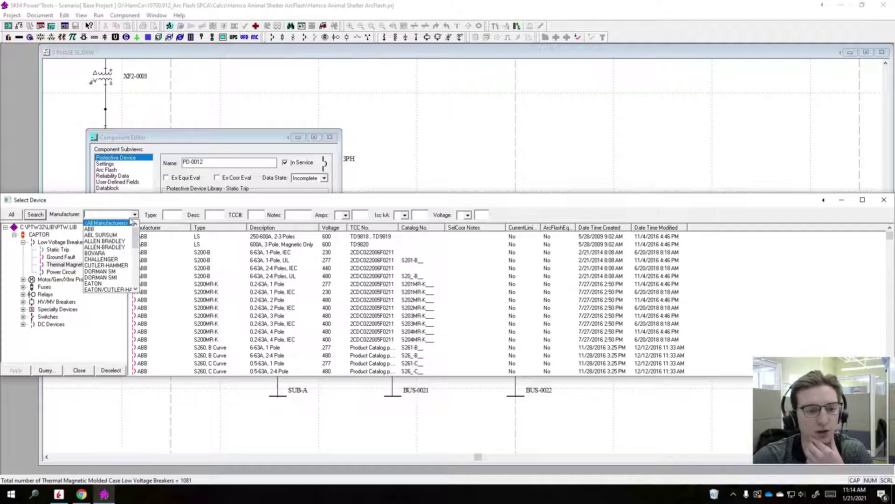
{"action": "scroll", "coordinate": [118, 265], "scroll_direction": "down", "scroll_amount": 10}
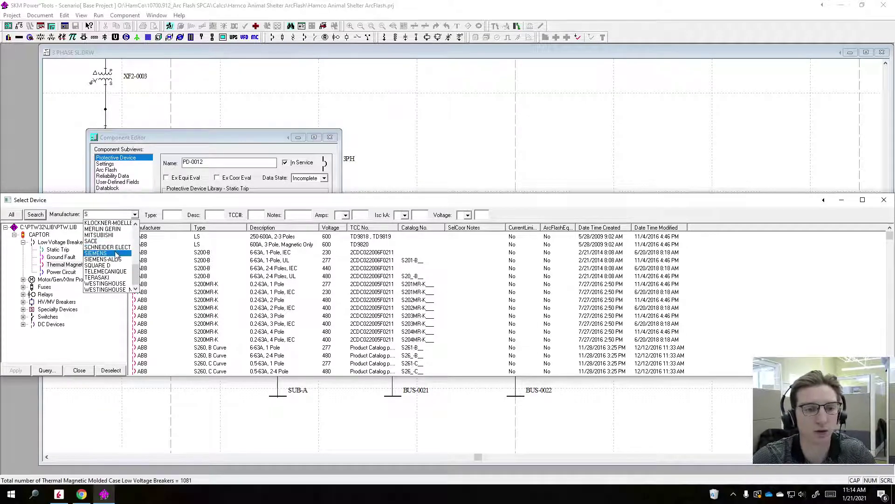
{"action": "left_click", "coordinate": [107, 256]}
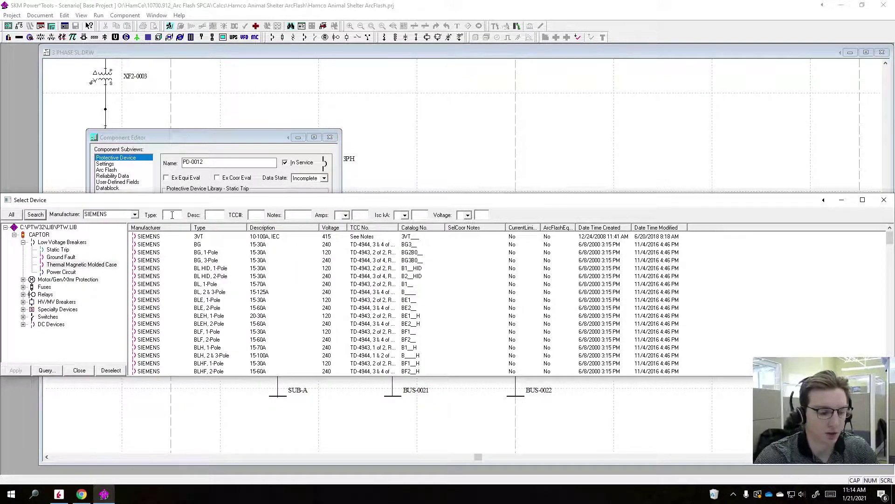
{"action": "type", "text": "QP"}
{"action": "key", "text": "Return"}
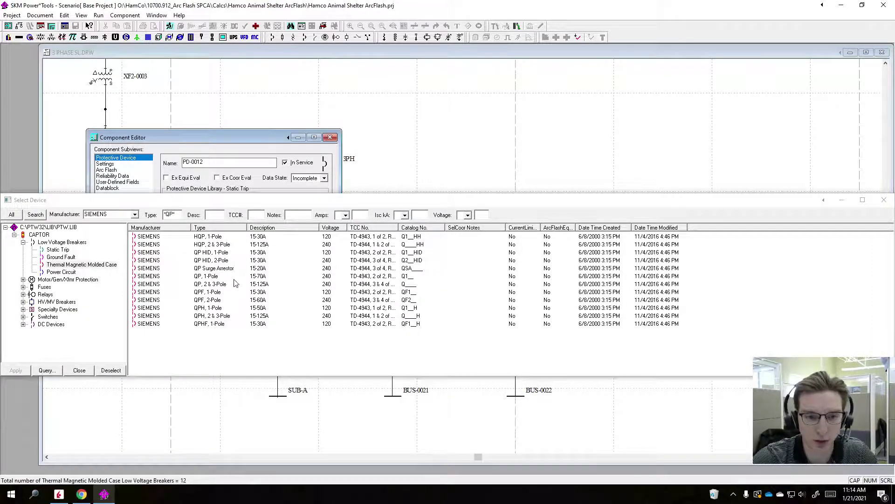
{"action": "left_click", "coordinate": [217, 285]}
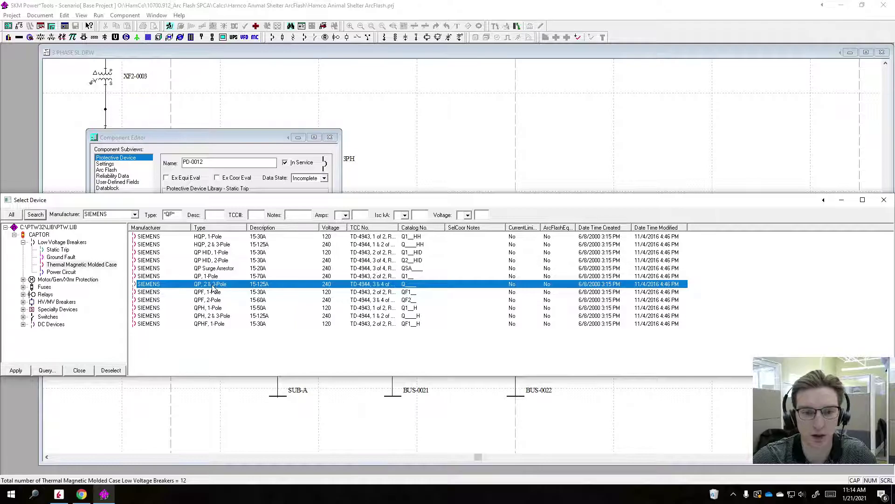
{"action": "double_click", "coordinate": [221, 287]}
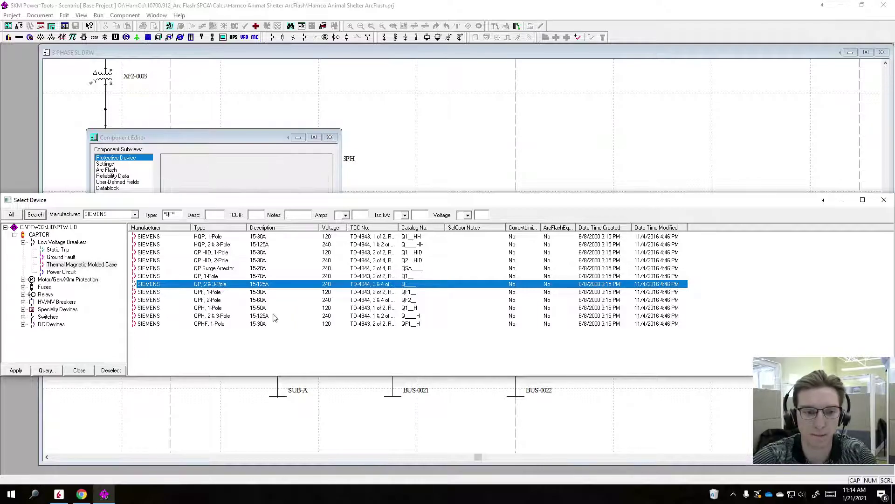
Change PD-0012's breaker frame to 240V QP 70A 10kA with a 60 A trip, leaving INST at Fixed
{"action": "left_click", "coordinate": [255, 150]}
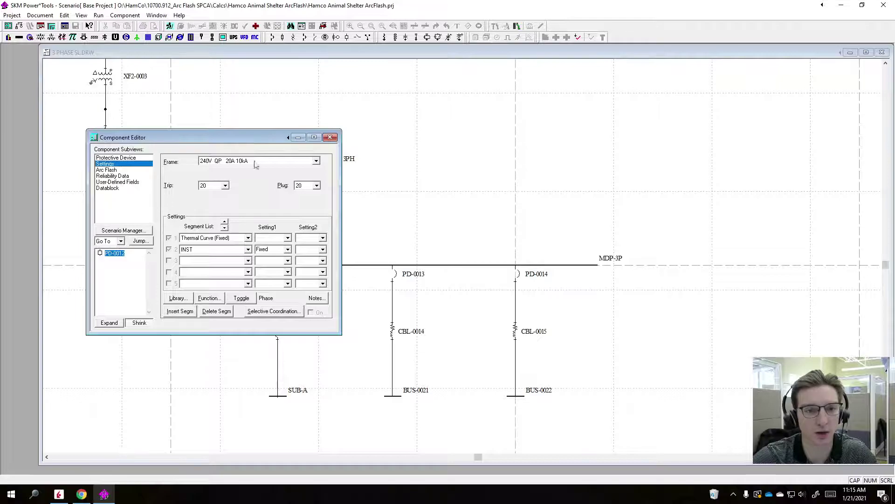
{"action": "left_click", "coordinate": [316, 161]}
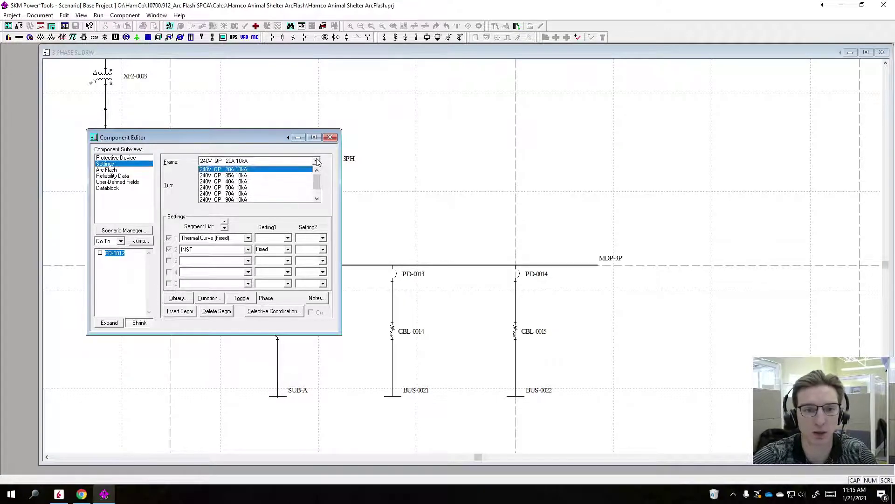
{"action": "left_click", "coordinate": [249, 193]}
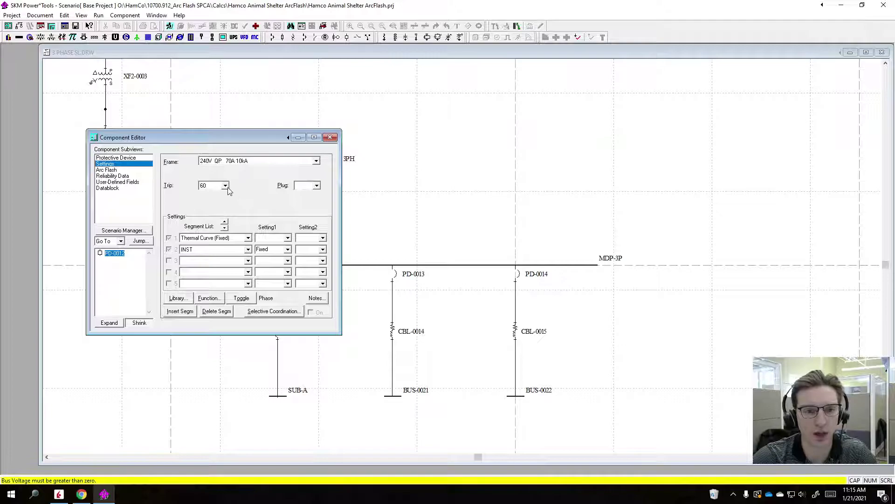
{"action": "left_click", "coordinate": [286, 238]}
{"action": "left_click", "coordinate": [287, 249]}
{"action": "left_click", "coordinate": [288, 249]}
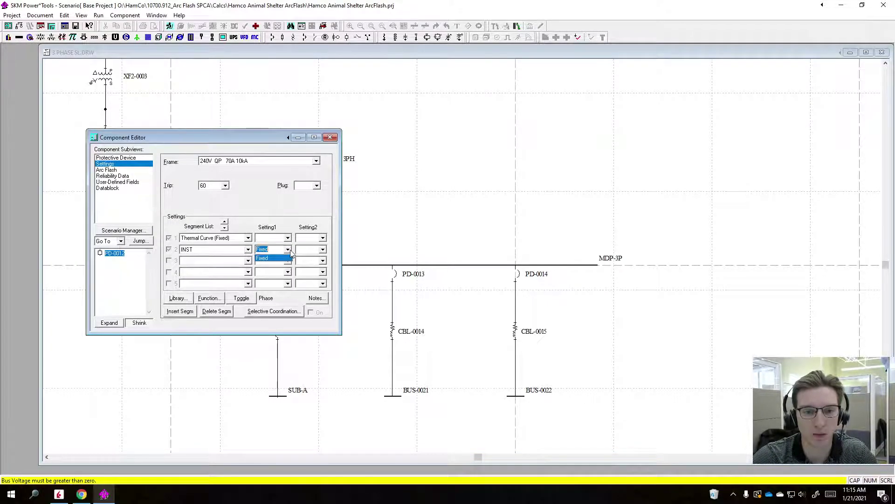
Confirm INST stays Fixed and close PD-0012's component editor
{"action": "left_click", "coordinate": [273, 257]}
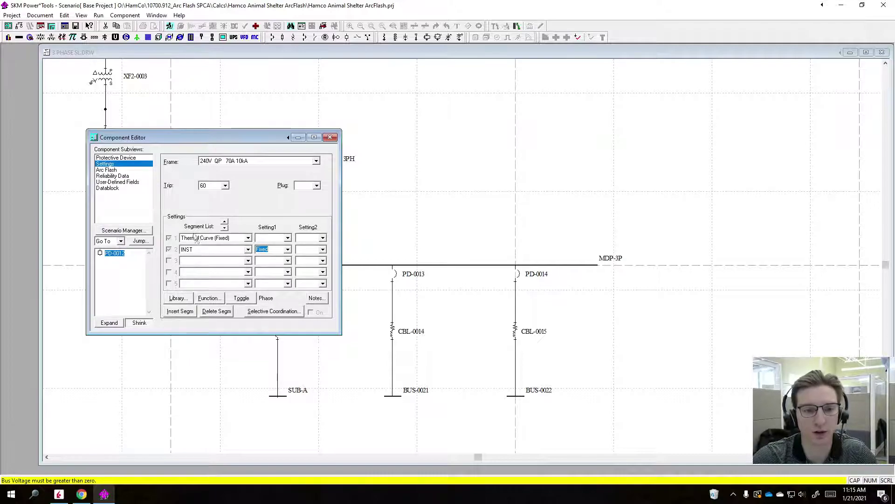
{"action": "left_click", "coordinate": [330, 138]}
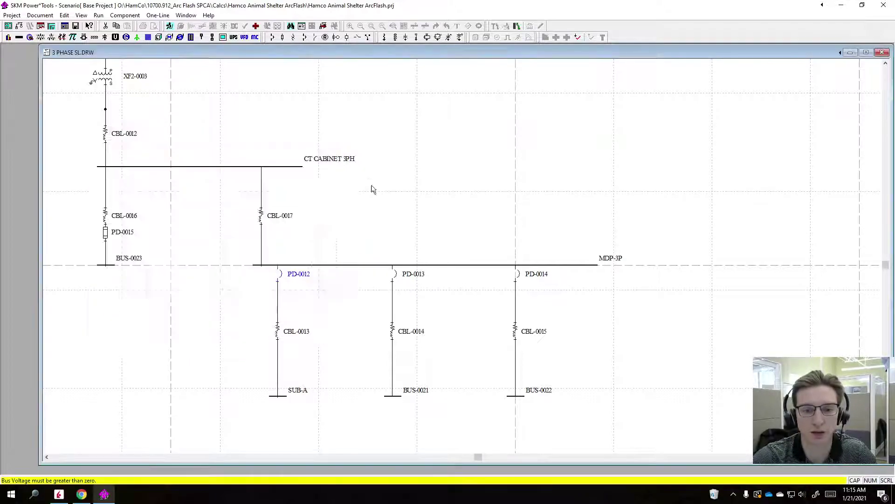
{"action": "scroll", "coordinate": [329, 279], "scroll_direction": "down", "scroll_amount": 2}
{"action": "scroll", "coordinate": [327, 289], "scroll_direction": "up", "scroll_amount": 2}
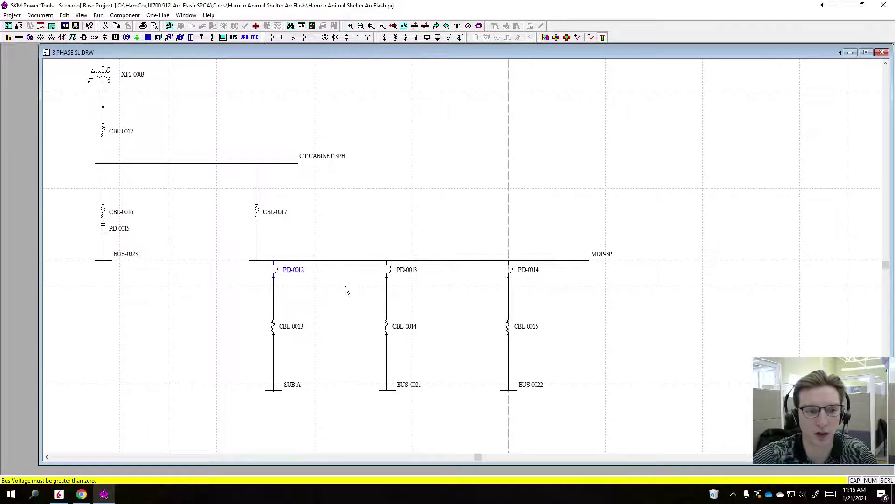
{"action": "scroll", "coordinate": [345, 286], "scroll_direction": "down", "scroll_amount": 1}
Drag BUS-0023 down level with SUB-A and move fuse PD-0015 lower along its riser
{"action": "left_click_drag", "start_coordinate": [104, 240], "coordinate": [112, 370]}
{"action": "left_click_drag", "start_coordinate": [101, 207], "coordinate": [103, 265]}
{"action": "scroll", "coordinate": [313, 282], "scroll_direction": "down", "scroll_amount": 1}
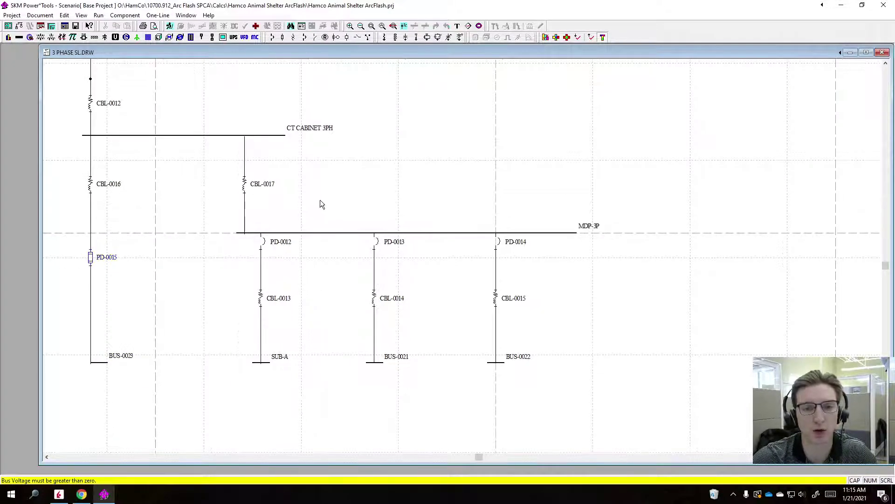
{"action": "scroll", "coordinate": [348, 210], "scroll_direction": "down", "scroll_amount": 1}
Apply the Input Data datablock format to the one-line
{"action": "right_click", "coordinate": [360, 219]}
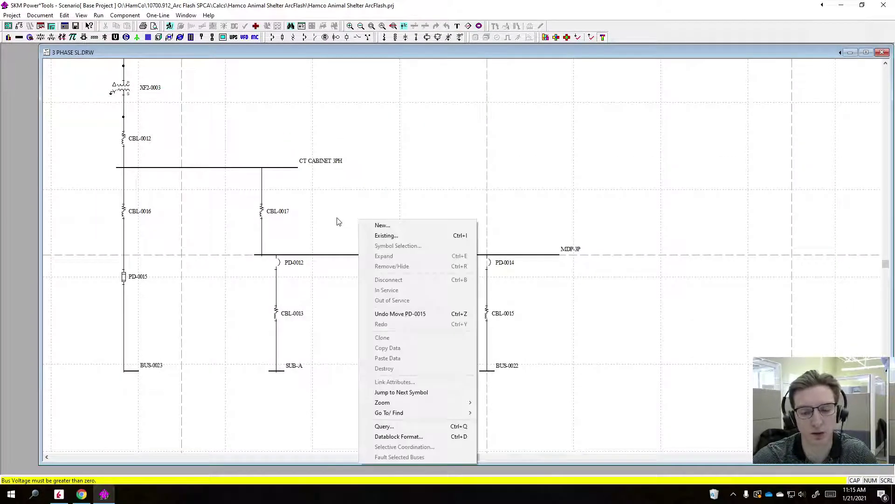
{"action": "right_click", "coordinate": [423, 166]}
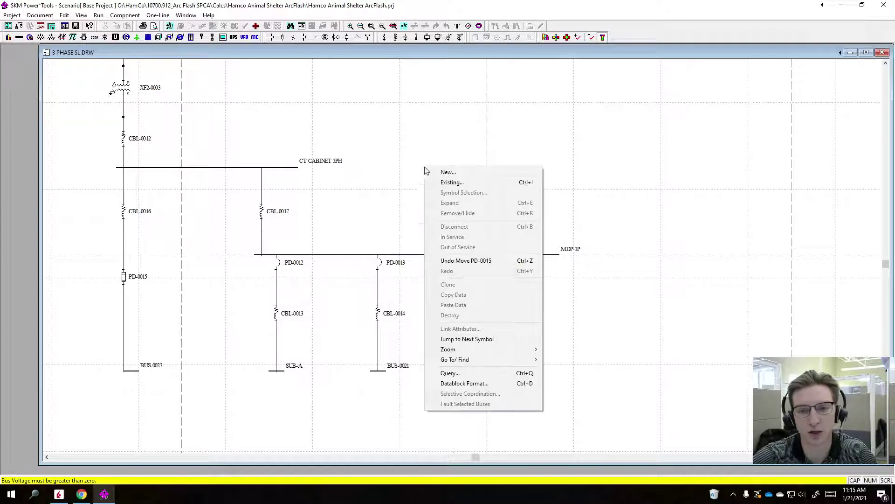
{"action": "left_click", "coordinate": [461, 385]}
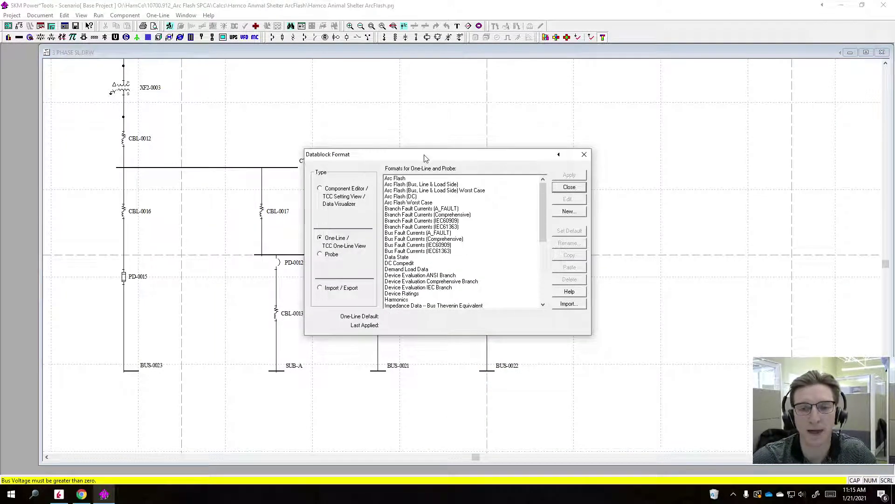
{"action": "left_click_drag", "start_coordinate": [424, 156], "coordinate": [474, 60]}
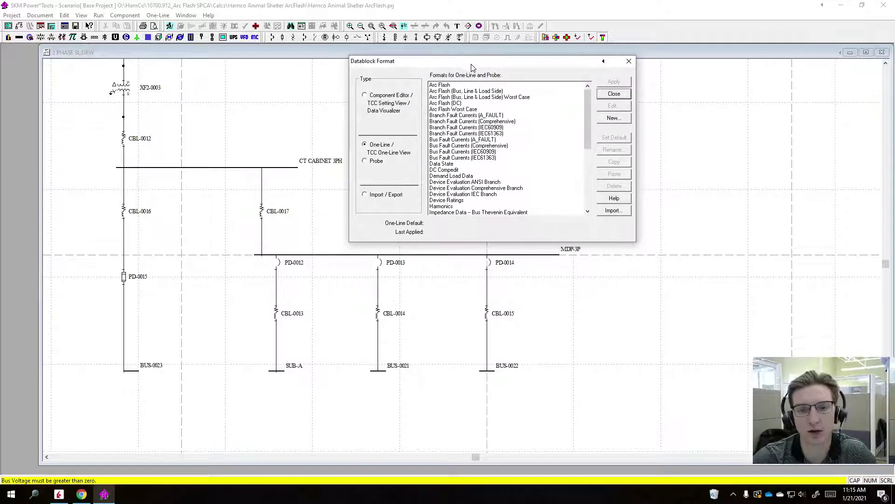
{"action": "scroll", "coordinate": [446, 187], "scroll_direction": "down", "scroll_amount": 3}
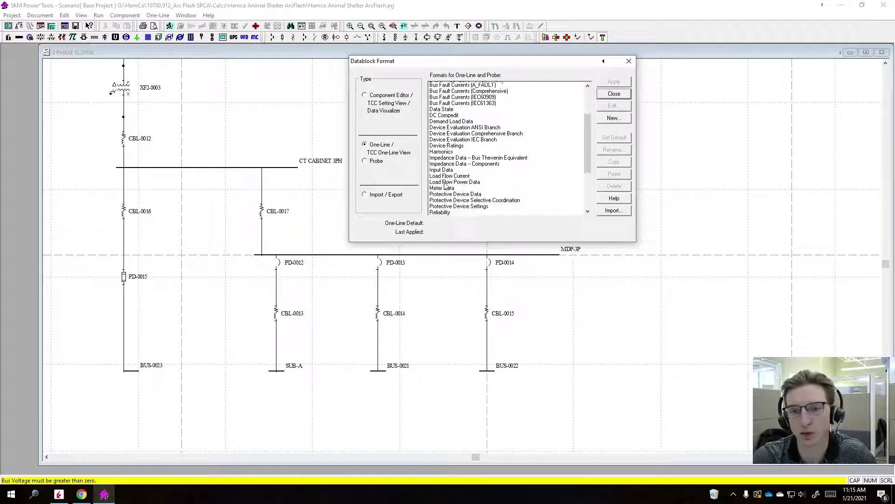
{"action": "left_click", "coordinate": [439, 170]}
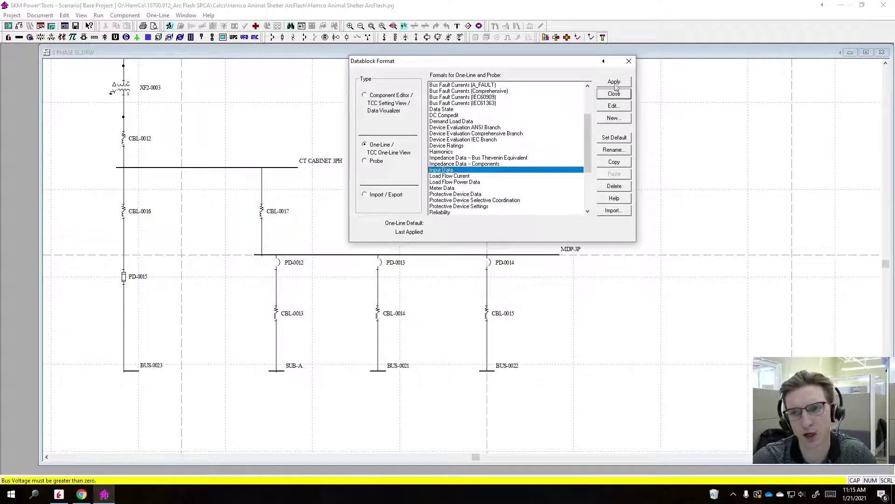
{"action": "left_click", "coordinate": [614, 84]}
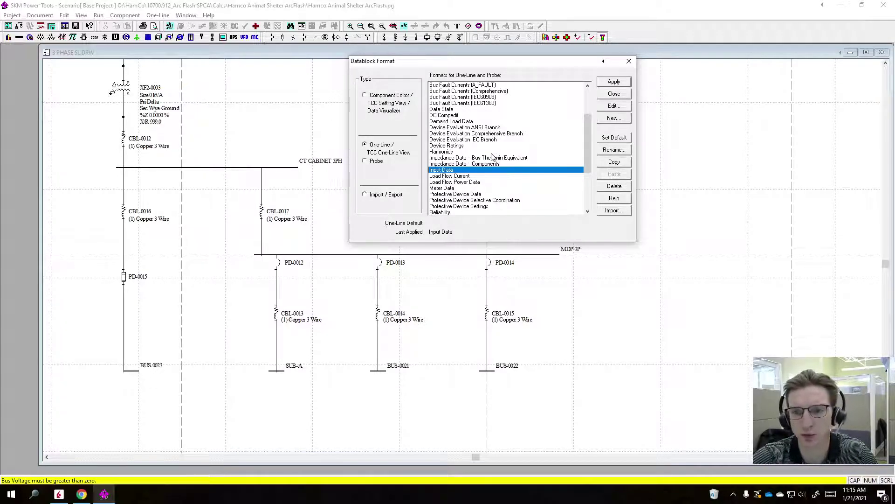
Switch the one-line datablocks to the Protective Device Data format
{"action": "scroll", "coordinate": [492, 157], "scroll_direction": "down", "scroll_amount": 2}
{"action": "left_click", "coordinate": [461, 159]}
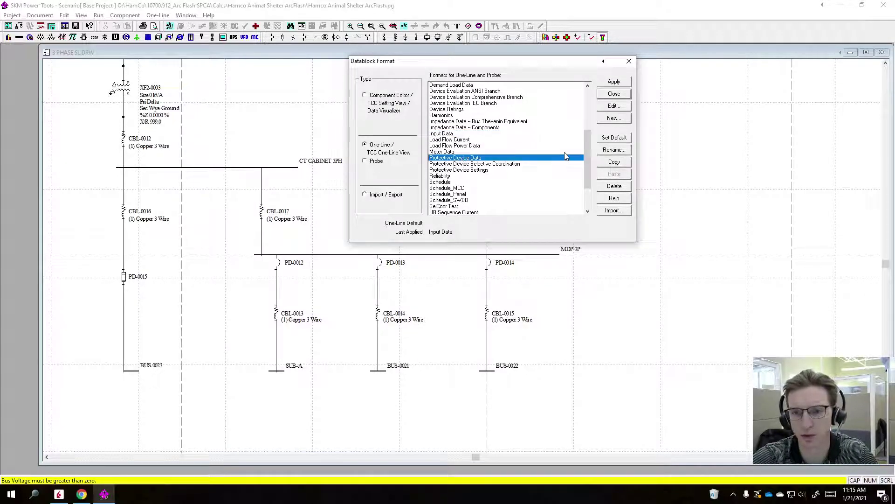
{"action": "left_click", "coordinate": [614, 82]}
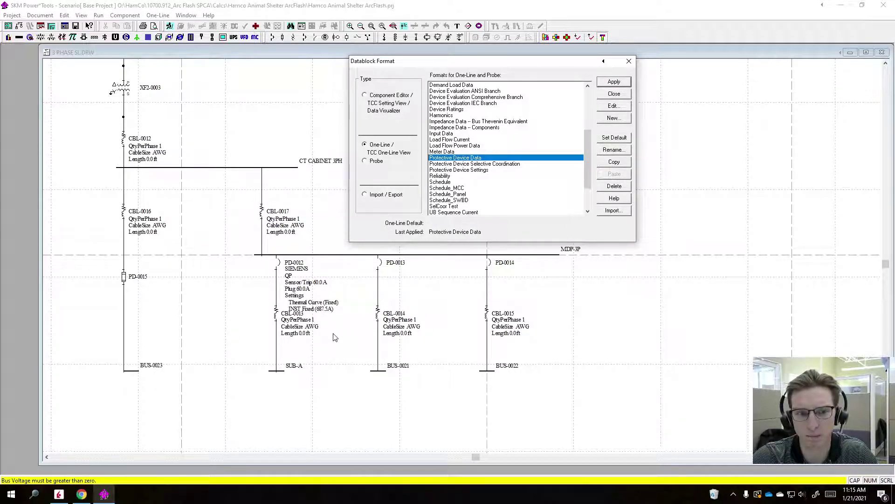
Close the datablock format settings and connect CBL-0013 straight down to SUB-A
{"action": "left_click", "coordinate": [614, 94]}
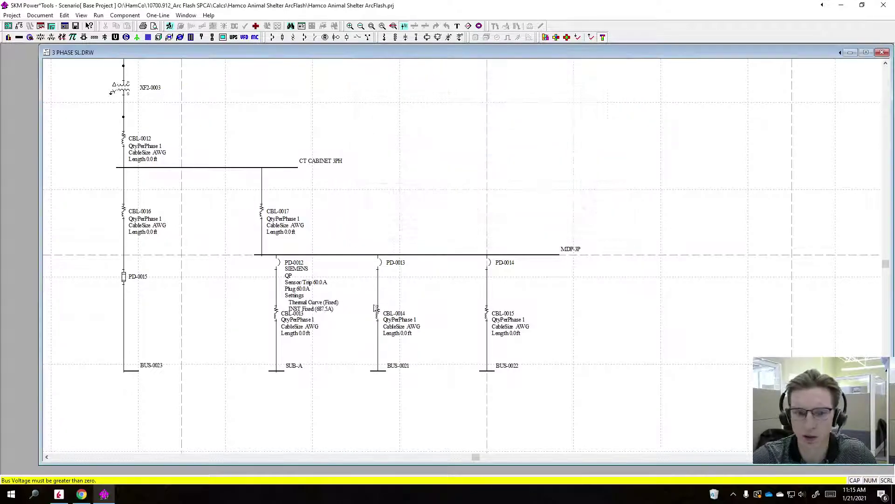
{"action": "scroll", "coordinate": [304, 236], "scroll_direction": "up", "scroll_amount": 2}
{"action": "scroll", "coordinate": [304, 236], "scroll_direction": "down", "scroll_amount": 3}
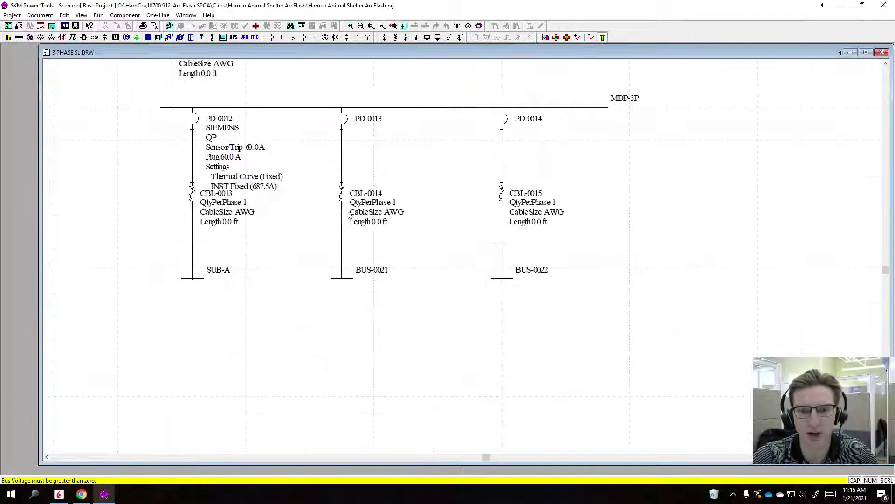
{"action": "scroll", "coordinate": [268, 227], "scroll_direction": "up", "scroll_amount": 3}
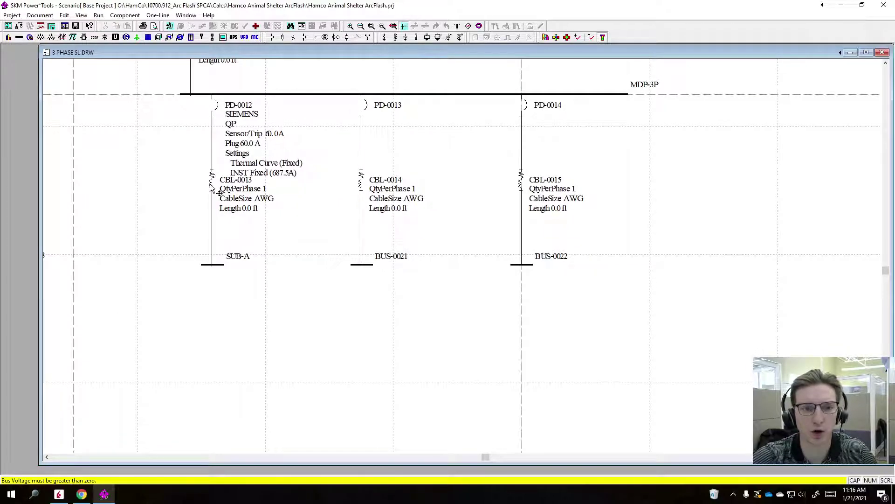
{"action": "scroll", "coordinate": [252, 237], "scroll_direction": "down", "scroll_amount": 3}
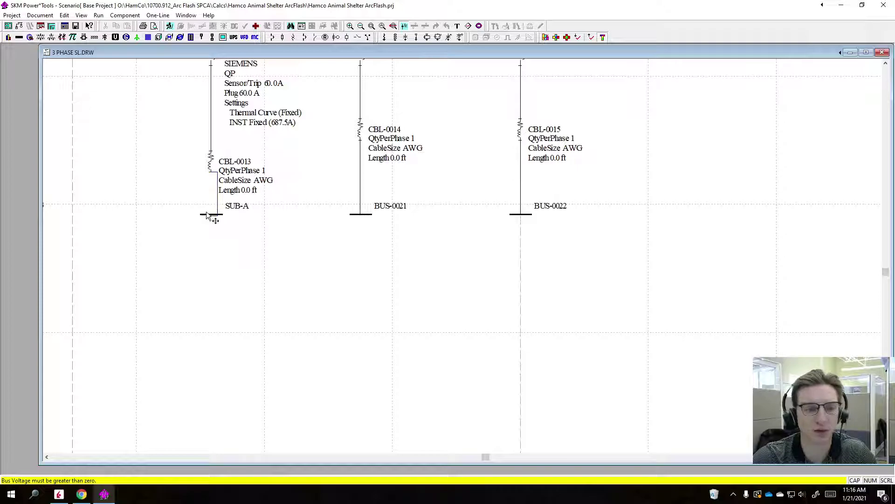
{"action": "left_click", "coordinate": [207, 214]}
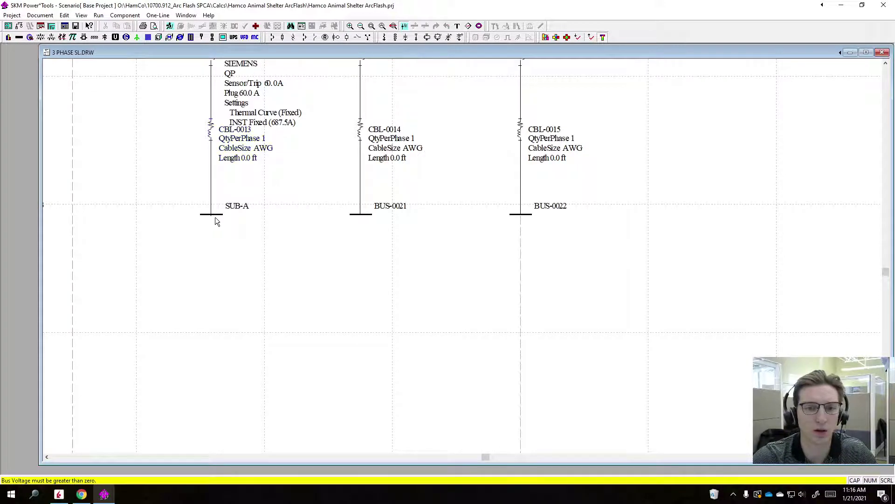
Lower SUB-A, BUS-0021 and BUS-0022 clear of the cable labels, and nudge BUS-0023 slightly left
{"action": "left_click_drag", "start_coordinate": [162, 170], "coordinate": [584, 264]}
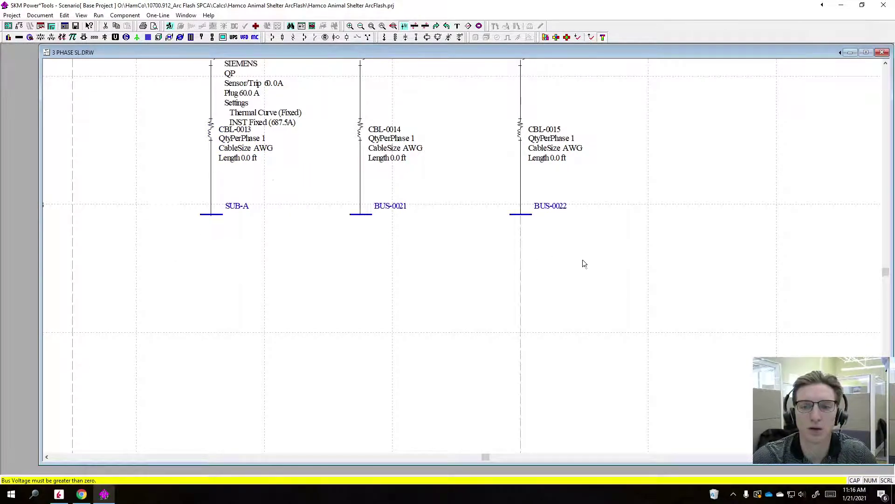
{"action": "left_click_drag", "start_coordinate": [527, 217], "coordinate": [526, 291]}
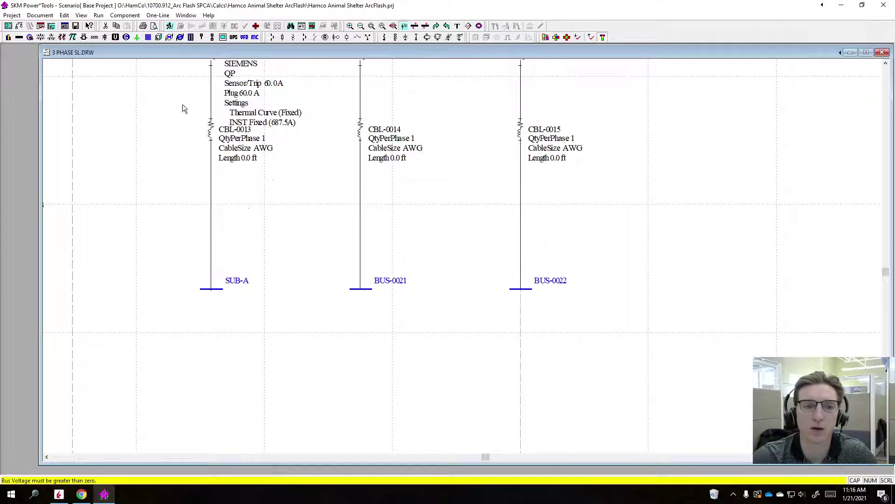
{"action": "left_click_drag", "start_coordinate": [180, 101], "coordinate": [616, 201]}
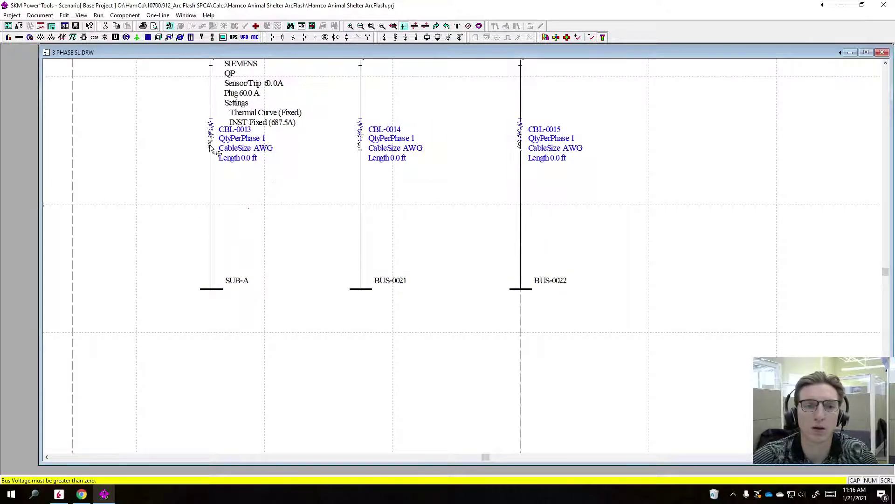
{"action": "scroll", "coordinate": [213, 196], "scroll_direction": "up", "scroll_amount": 3}
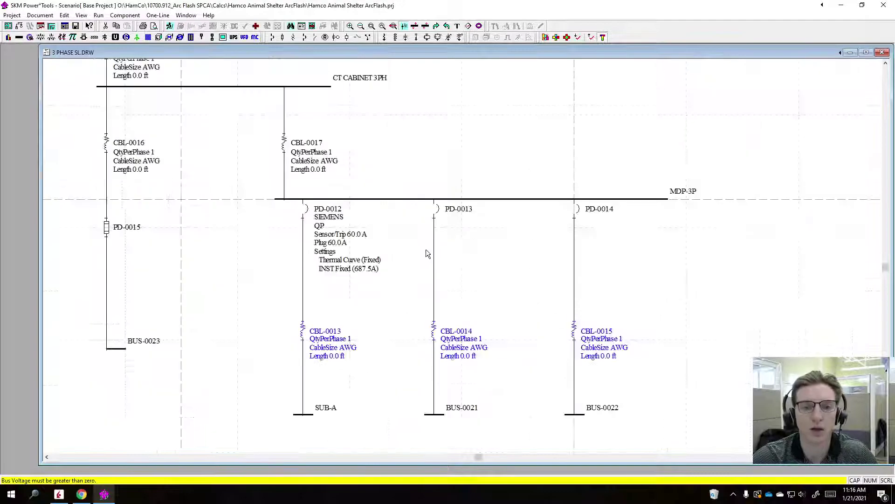
{"action": "scroll", "coordinate": [426, 251], "scroll_direction": "up", "scroll_amount": 3}
{"action": "left_click", "coordinate": [472, 237]}
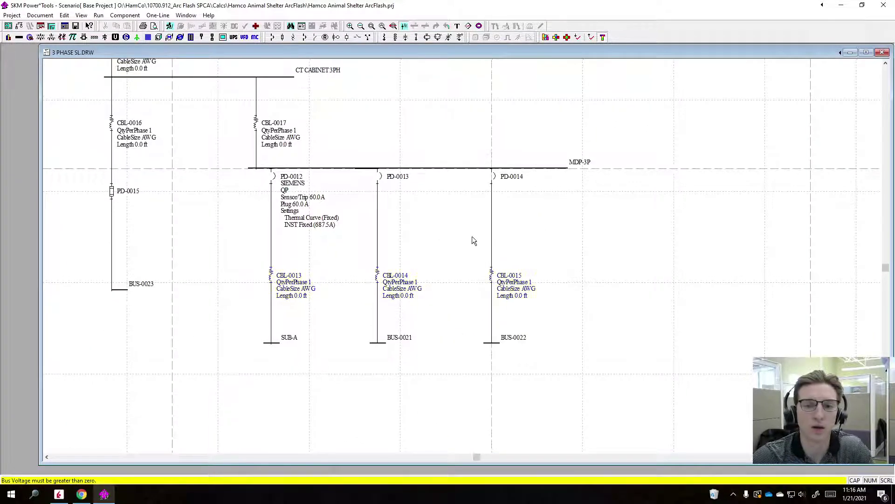
{"action": "left_click_drag", "start_coordinate": [120, 291], "coordinate": [112, 293]}
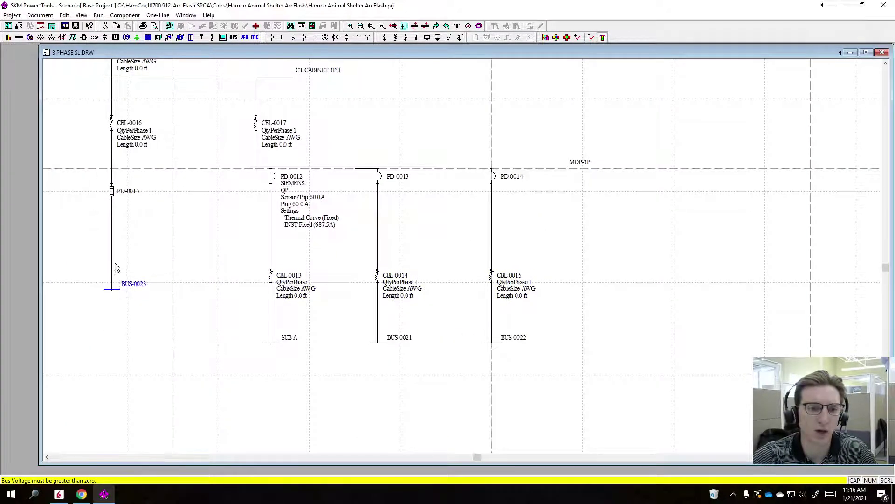
{"action": "left_click", "coordinate": [456, 109]}
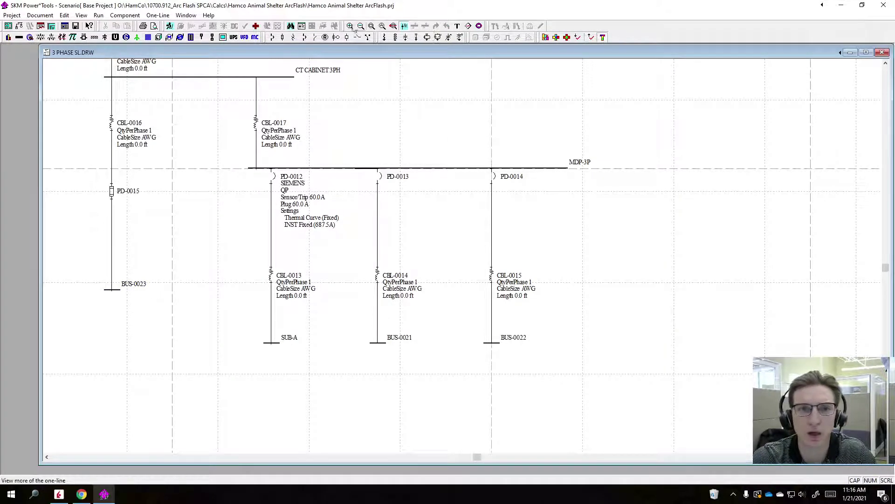
Look through the One-Line > Align options without applying one, then zoom around MDP-3P
{"action": "left_click", "coordinate": [124, 15]}
{"action": "mouse_move", "coordinate": [154, 18]}
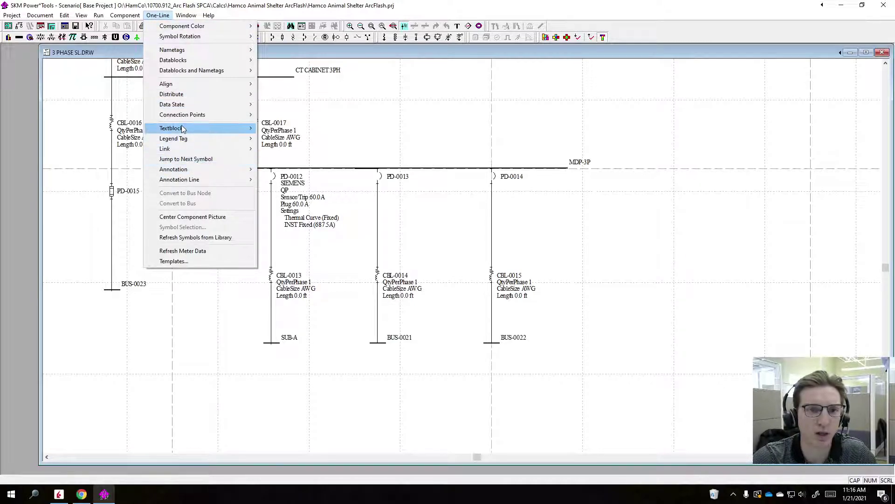
{"action": "mouse_move", "coordinate": [187, 84]}
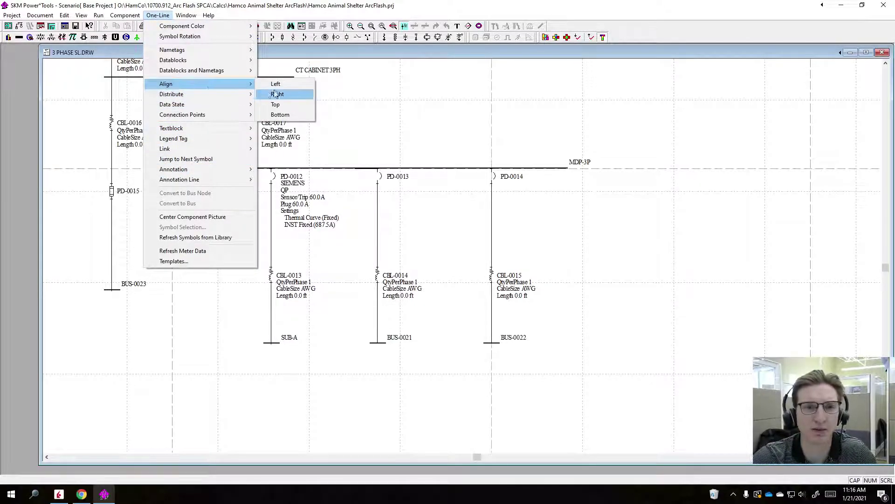
{"action": "left_click", "coordinate": [381, 130]}
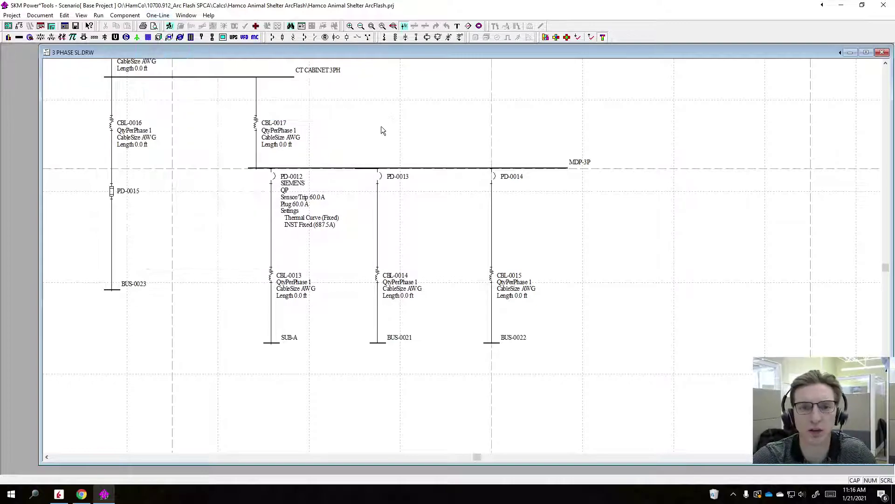
{"action": "scroll", "coordinate": [382, 129], "scroll_direction": "down", "scroll_amount": 2}
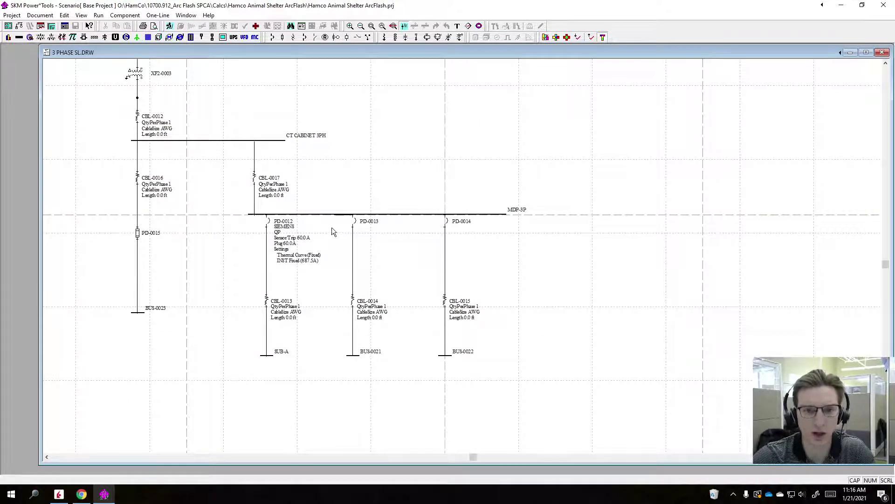
{"action": "scroll", "coordinate": [333, 230], "scroll_direction": "up", "scroll_amount": 3}
Open the Protective Device Data format for editing and browse the cable, transformer and bus attributes
{"action": "right_click", "coordinate": [382, 99]}
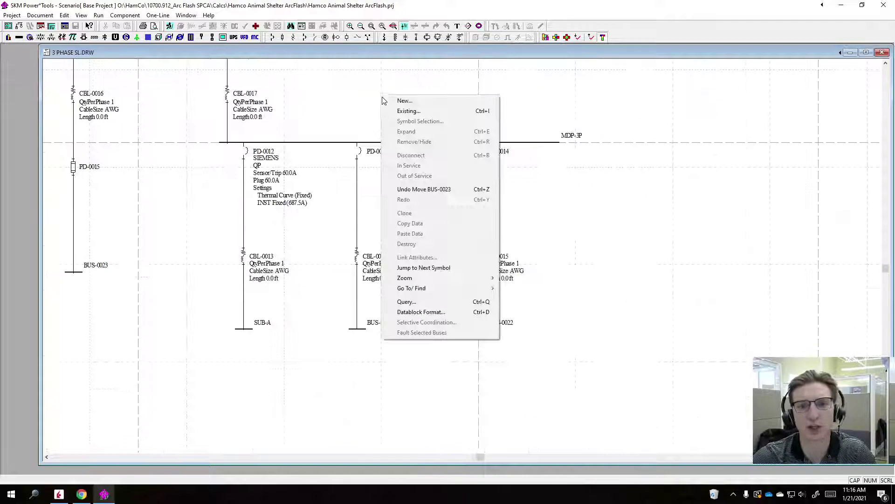
{"action": "left_click", "coordinate": [425, 313]}
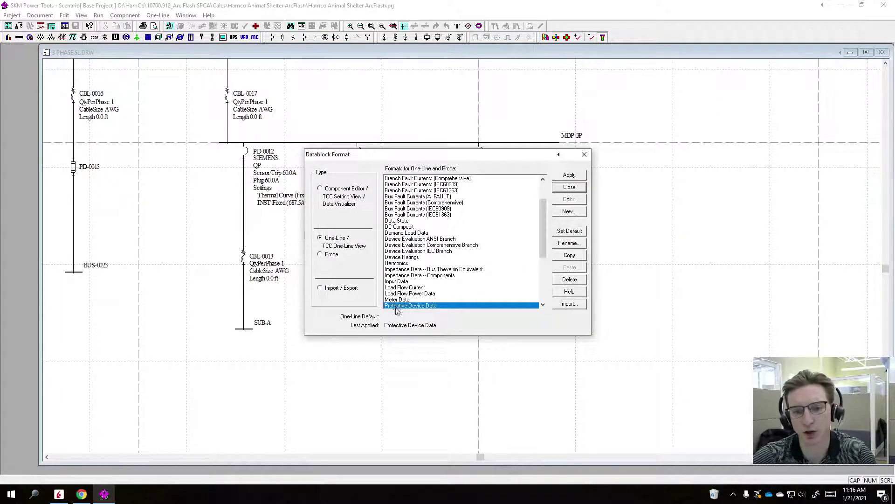
{"action": "left_click", "coordinate": [583, 200]}
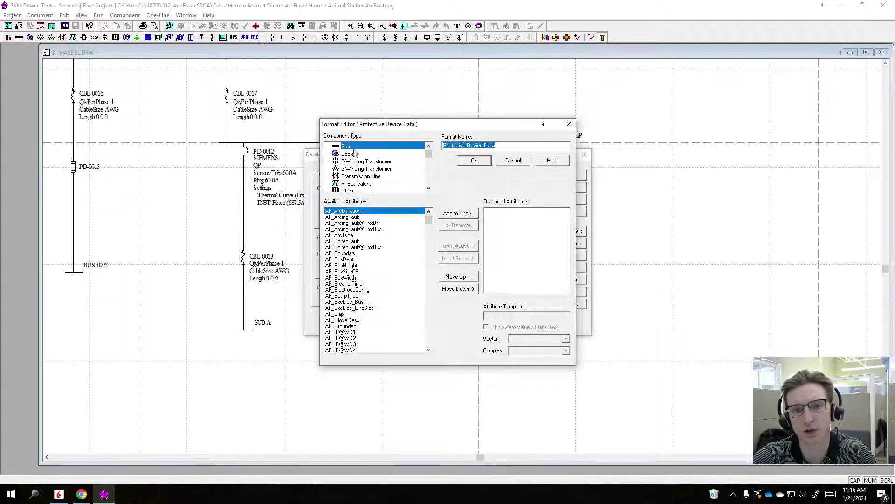
{"action": "left_click", "coordinate": [354, 154]}
{"action": "left_click", "coordinate": [352, 162]}
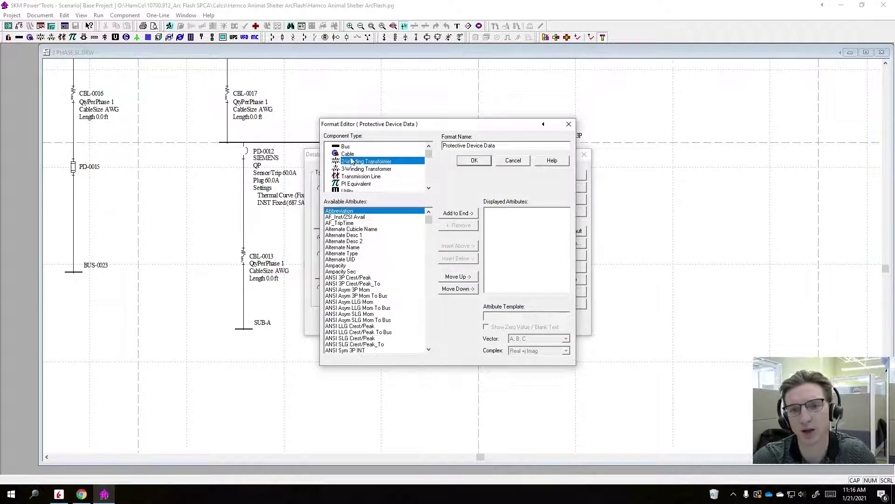
{"action": "left_click", "coordinate": [348, 147]}
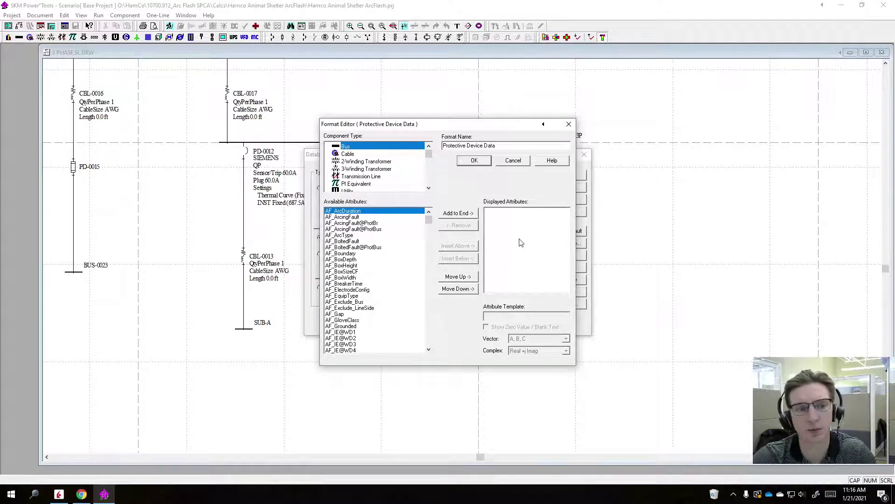
Review the displayed cable and protective device attributes: CT Ratio, Sensor/Trip, Plug and Settings templates
{"action": "left_click", "coordinate": [354, 153]}
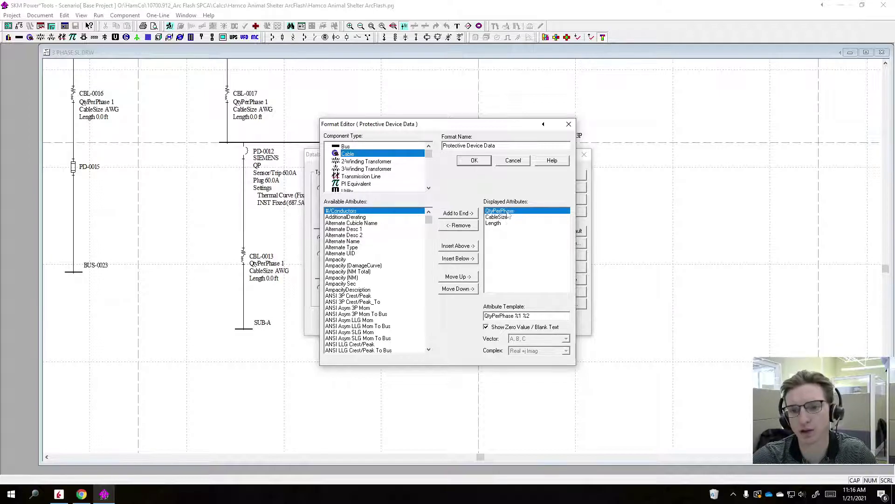
{"action": "scroll", "coordinate": [390, 181], "scroll_direction": "down", "scroll_amount": 4}
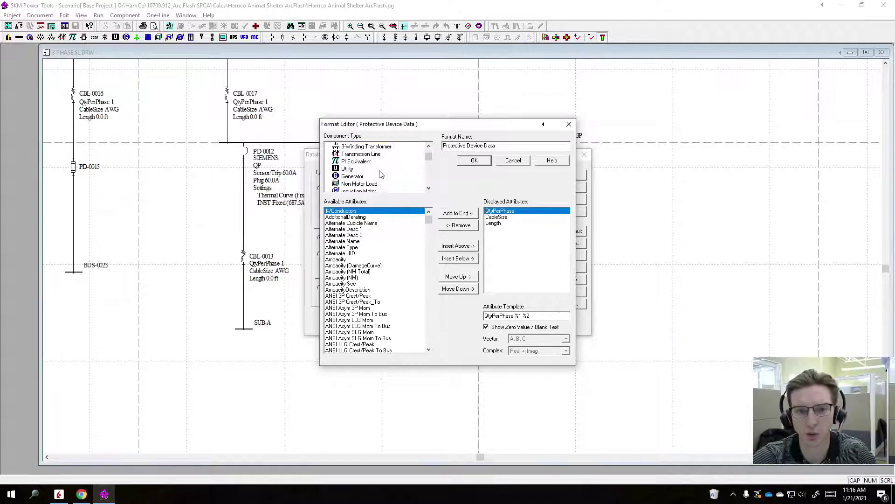
{"action": "left_click", "coordinate": [368, 162]}
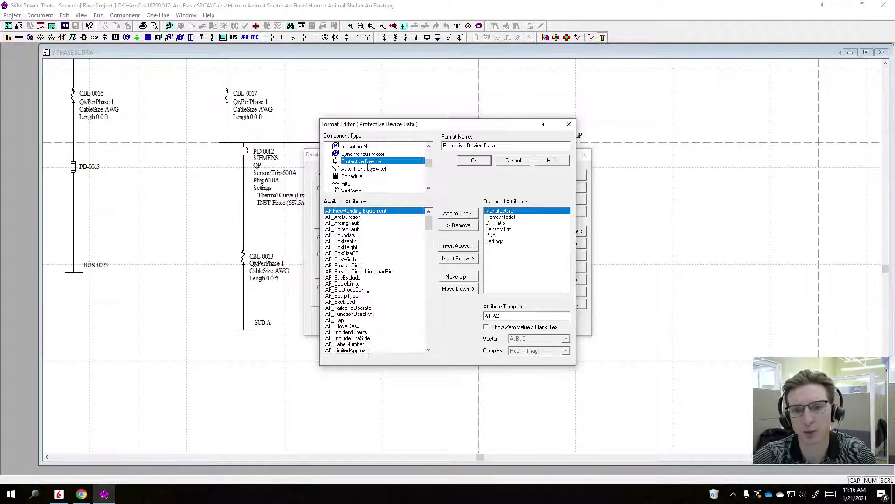
{"action": "left_click", "coordinate": [502, 224]}
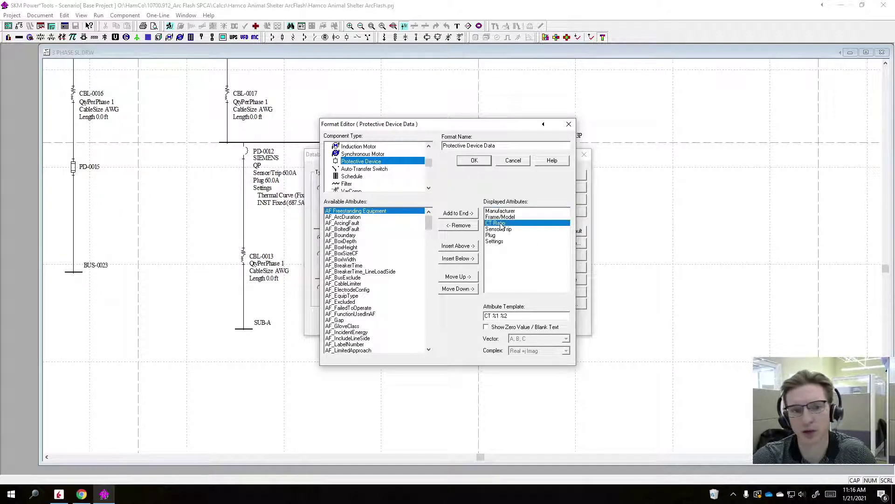
{"action": "left_click", "coordinate": [506, 229]}
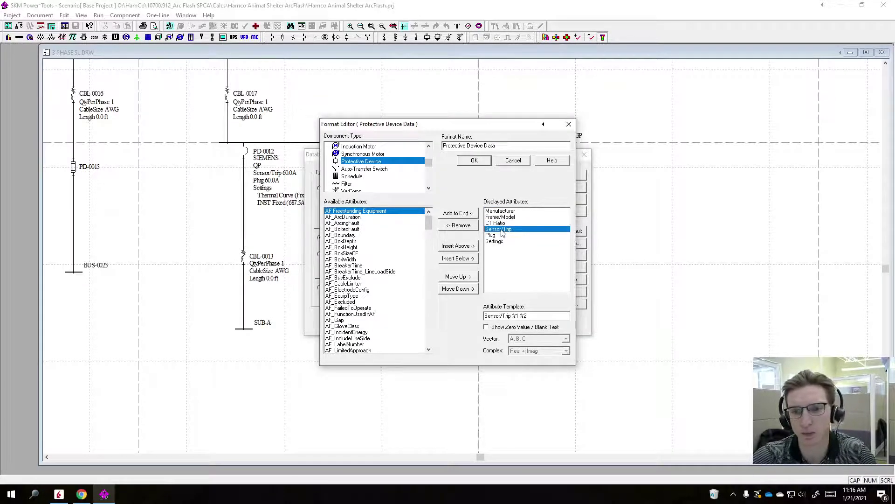
{"action": "left_click", "coordinate": [498, 235]}
{"action": "left_click", "coordinate": [498, 241]}
{"action": "left_click", "coordinate": [499, 230]}
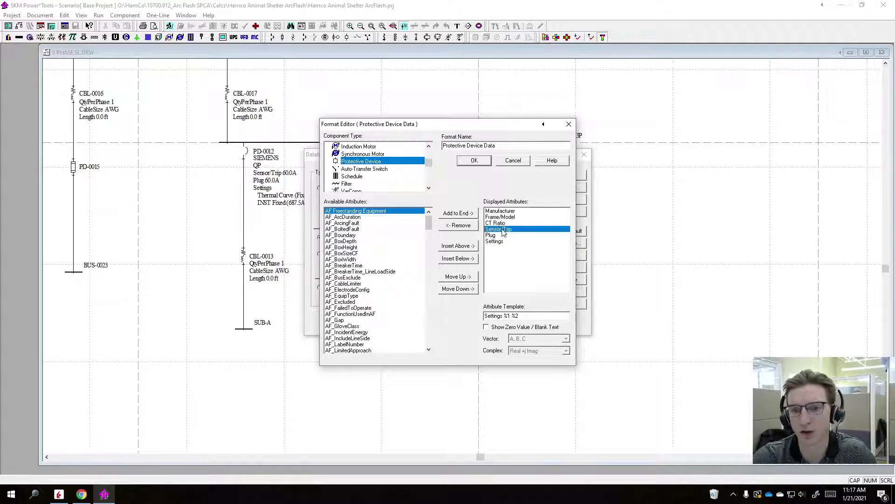
Close both datablock dialogs unchanged and pan the diagram toward the CT Cabinet bus
{"action": "left_click", "coordinate": [568, 124]}
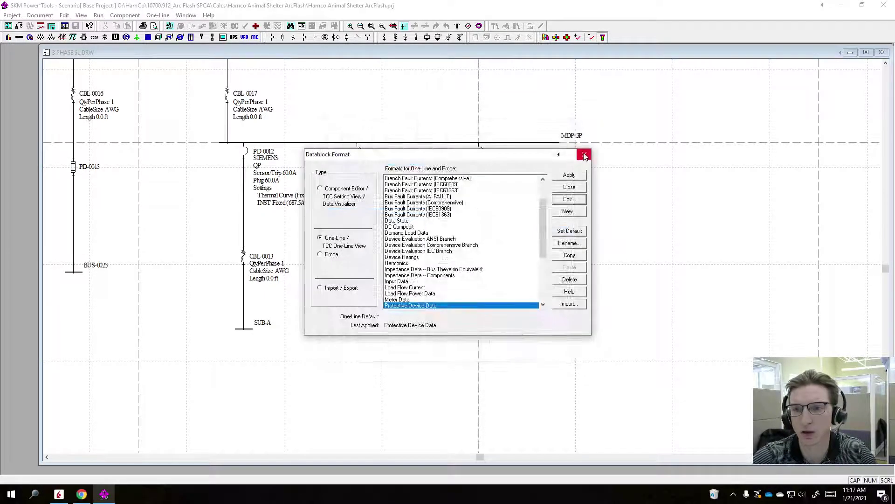
{"action": "left_click", "coordinate": [584, 154]}
{"action": "left_click_drag", "start_coordinate": [615, 238], "coordinate": [566, 320]}
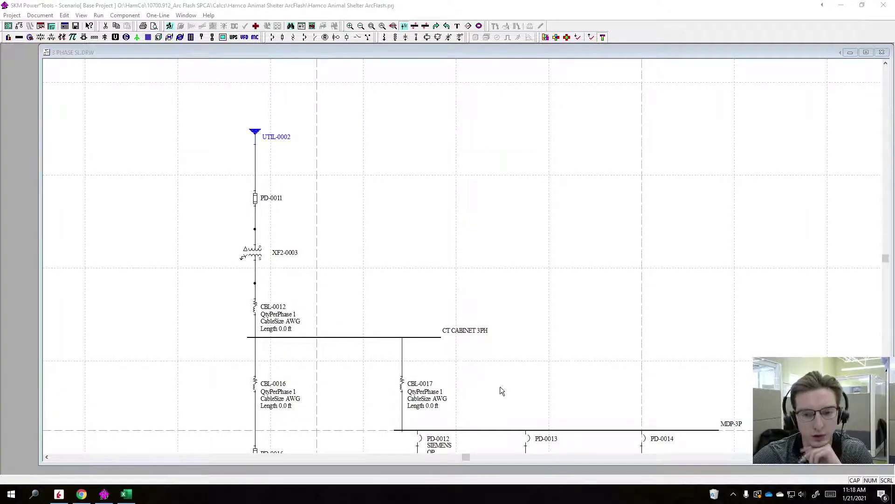
Copy breaker PD-0012's data and paste it onto breaker PD-0013
{"action": "left_click_drag", "start_coordinate": [499, 389], "coordinate": [373, 156]}
{"action": "left_click_drag", "start_coordinate": [458, 272], "coordinate": [426, 236]}
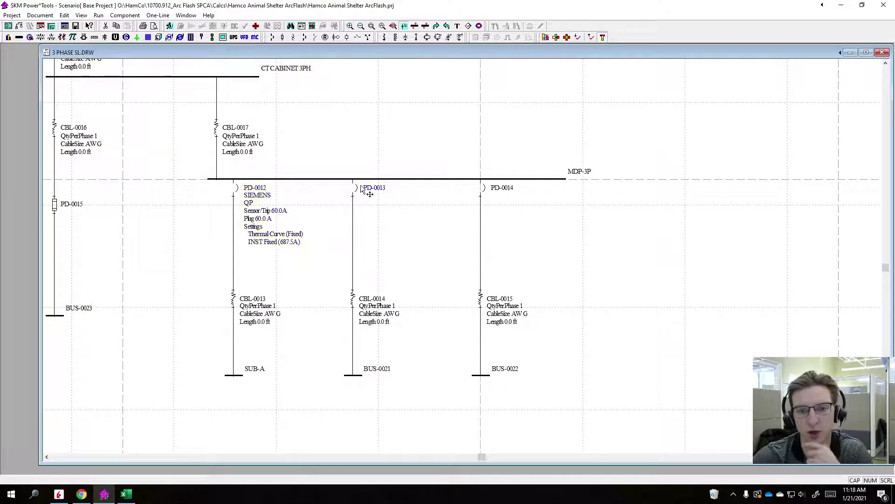
{"action": "right_click", "coordinate": [235, 187]}
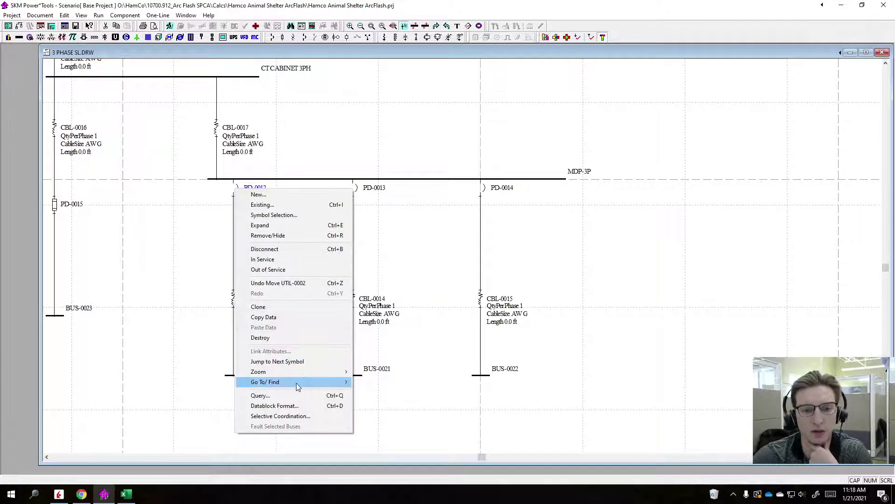
{"action": "left_click", "coordinate": [276, 318]}
{"action": "right_click", "coordinate": [354, 190]}
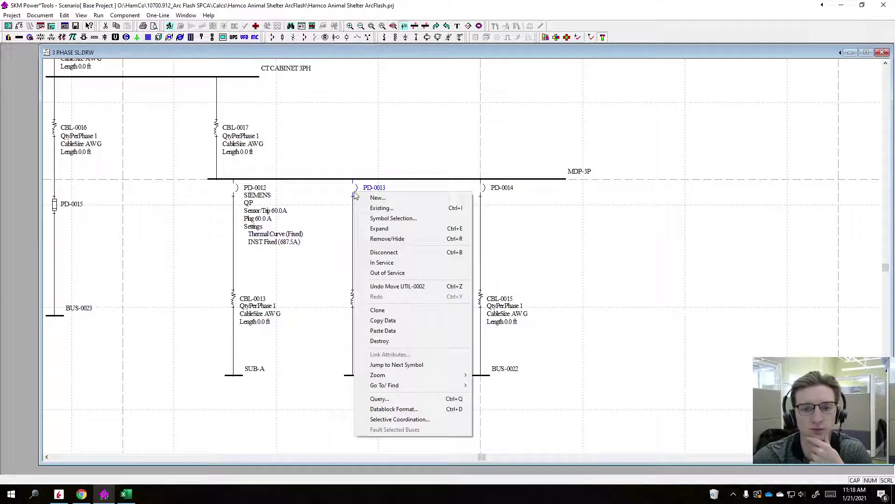
{"action": "left_click", "coordinate": [393, 331]}
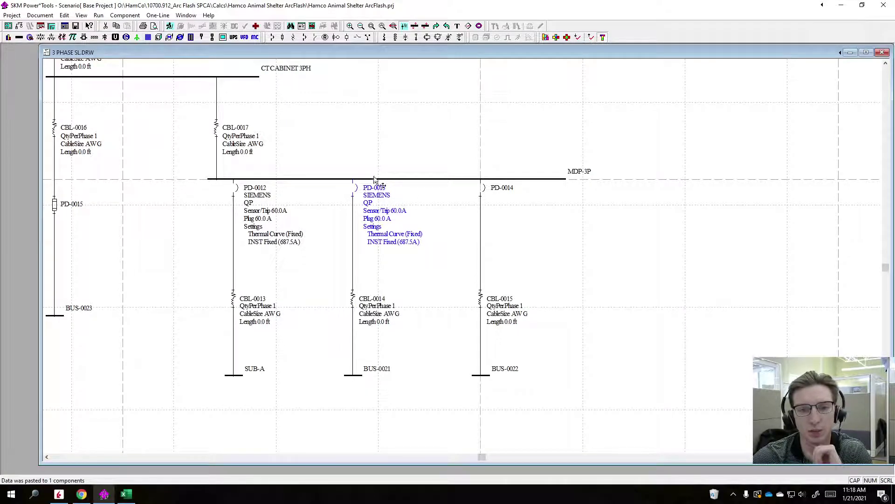
Verify PD-0013's trip settings keep the 70A 10kA frame, then close its component details
{"action": "scroll", "coordinate": [375, 179], "scroll_direction": "up", "scroll_amount": 3}
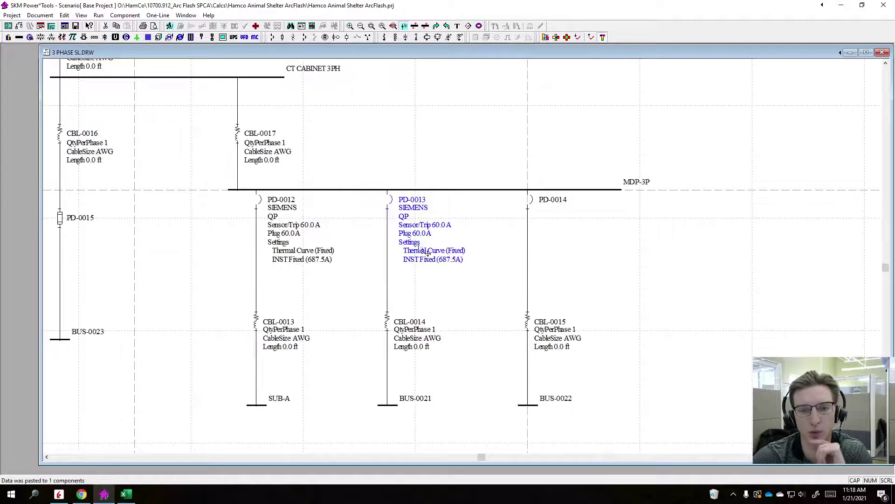
{"action": "double_click", "coordinate": [385, 214]}
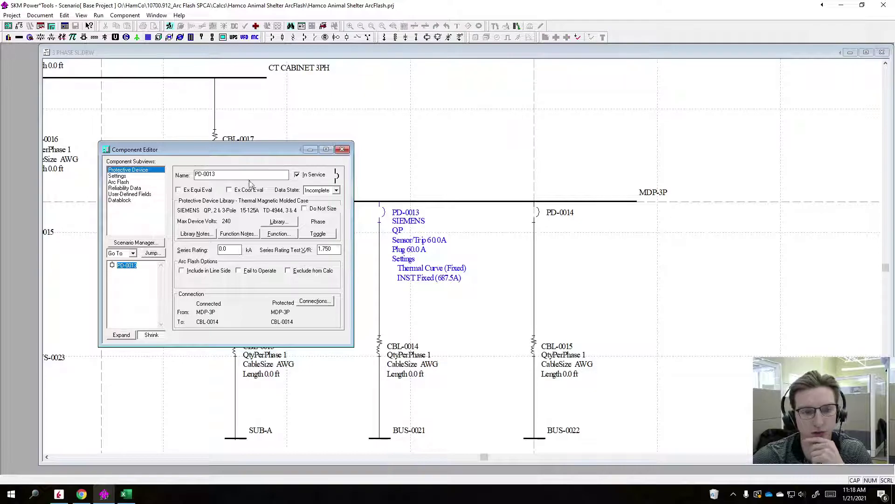
{"action": "left_click", "coordinate": [117, 176]}
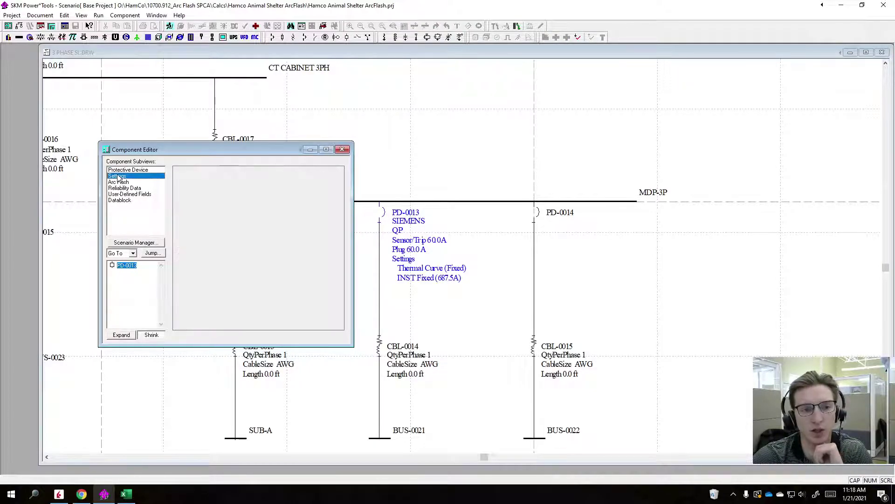
{"action": "left_click", "coordinate": [329, 173]}
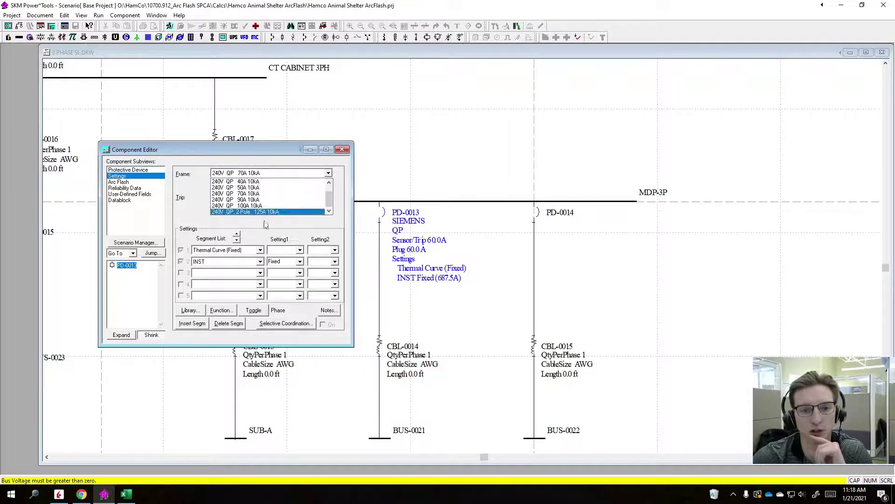
{"action": "left_click", "coordinate": [343, 151]}
{"action": "left_click", "coordinate": [343, 150]}
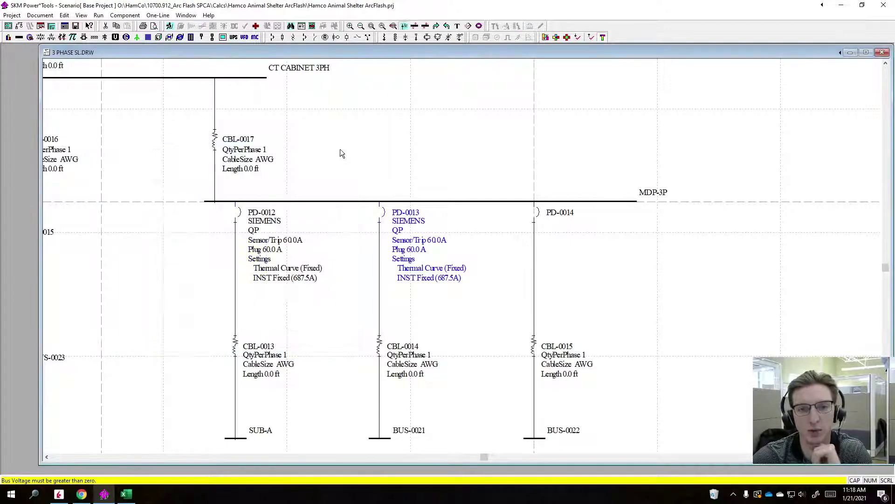
{"action": "scroll", "coordinate": [351, 160], "scroll_direction": "down", "scroll_amount": 3}
{"action": "scroll", "coordinate": [410, 294], "scroll_direction": "up", "scroll_amount": 2}
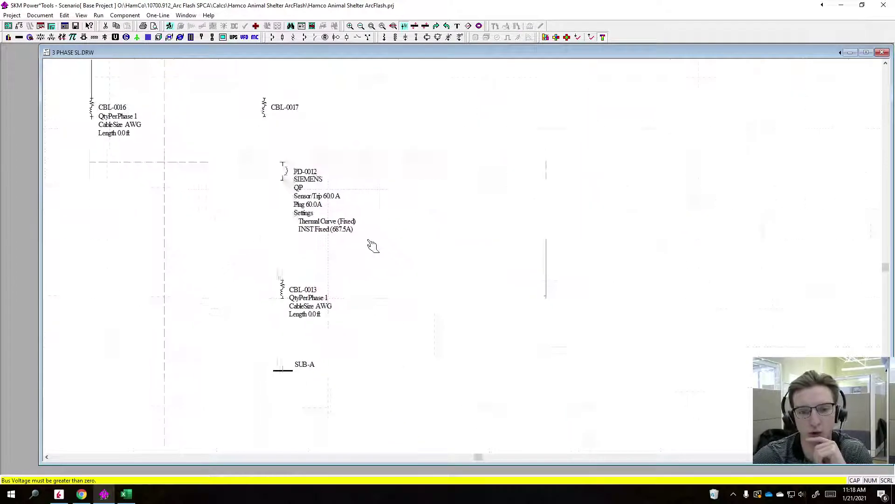
{"action": "scroll", "coordinate": [370, 244], "scroll_direction": "down", "scroll_amount": 2}
{"action": "scroll", "coordinate": [466, 308], "scroll_direction": "up", "scroll_amount": 1}
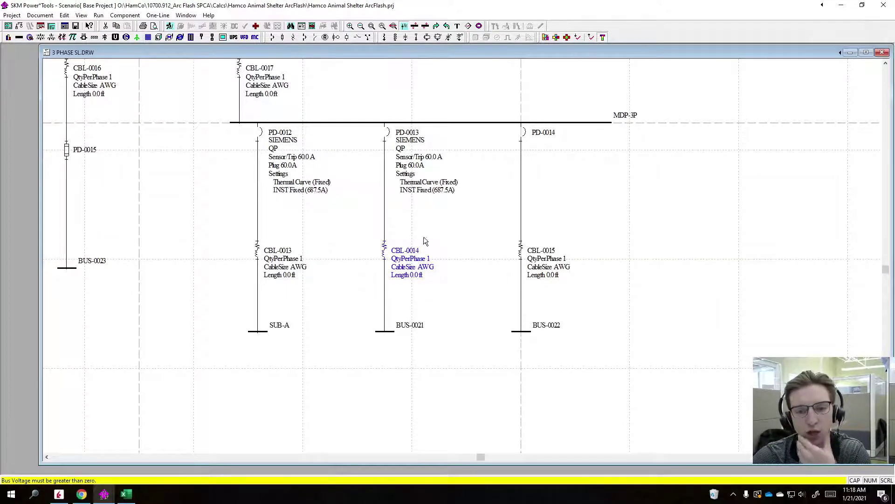
{"action": "scroll", "coordinate": [606, 228], "scroll_direction": "down", "scroll_amount": 1}
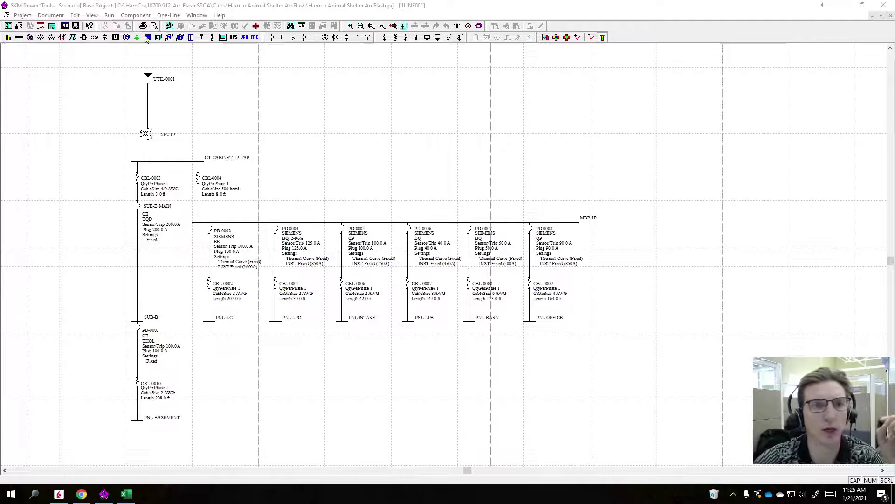
Launch Run > Arc Flash Evaluation and move the IEEE 1584 2018 Study Options dialog aside
{"action": "left_click", "coordinate": [172, 57]}
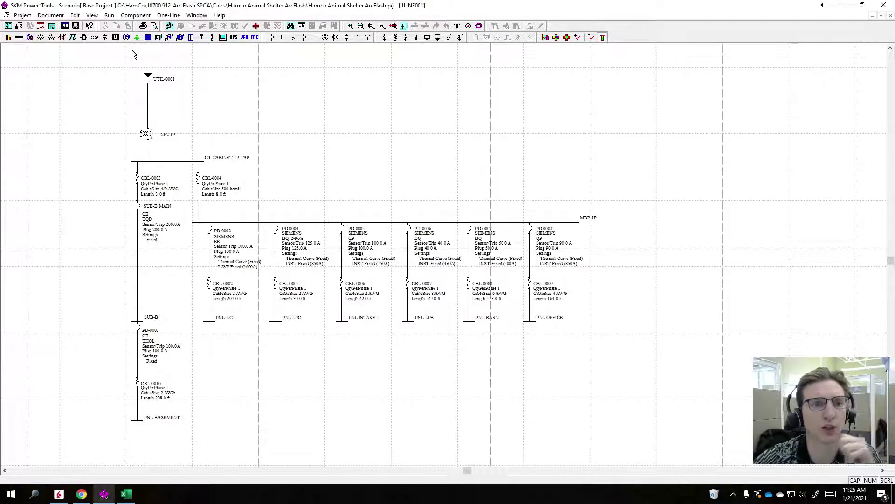
{"action": "left_click", "coordinate": [110, 15]}
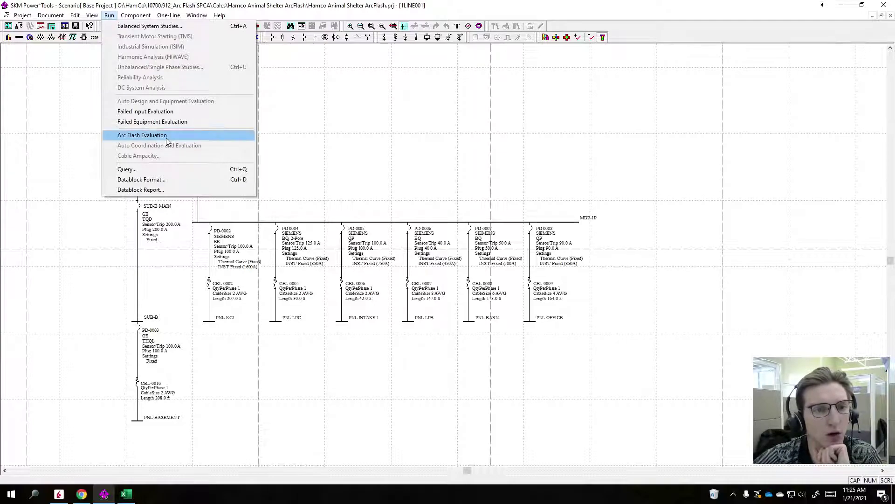
{"action": "left_click", "coordinate": [256, 137]}
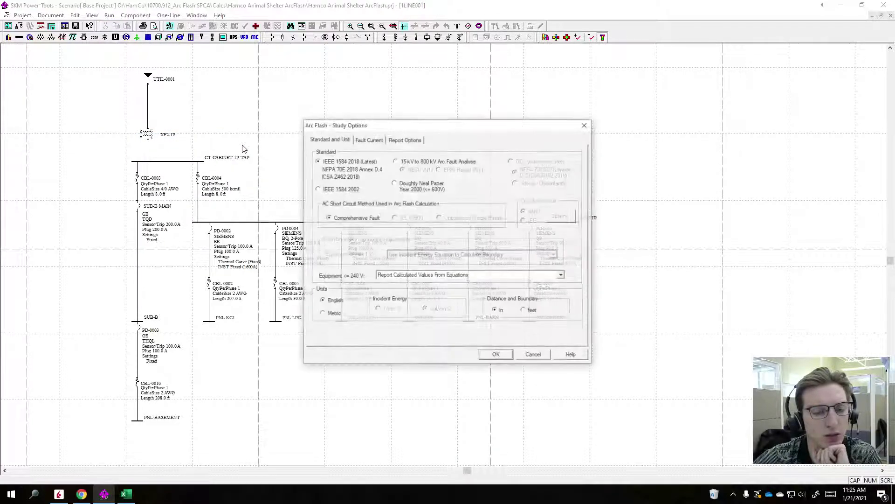
{"action": "left_click_drag", "start_coordinate": [411, 127], "coordinate": [318, 116]}
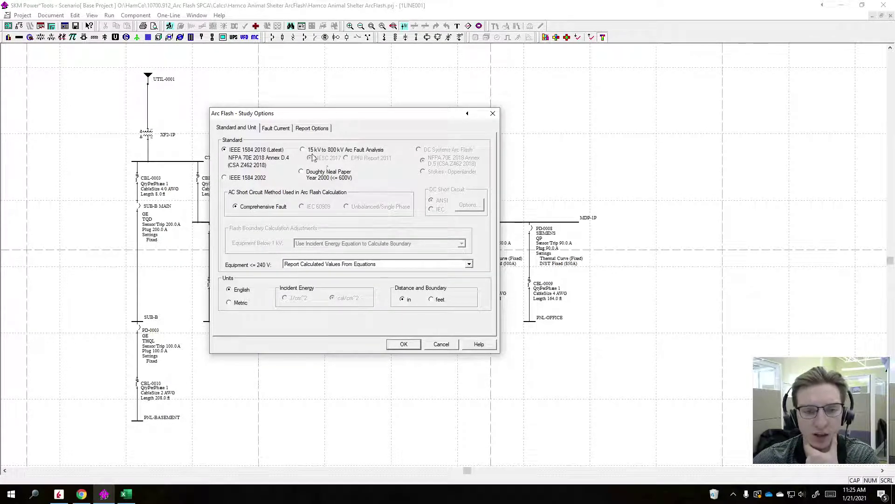
Confirm the max arcing time above 240 V remains 2.000 s, then view the Report Options page
{"action": "left_click", "coordinate": [276, 130]}
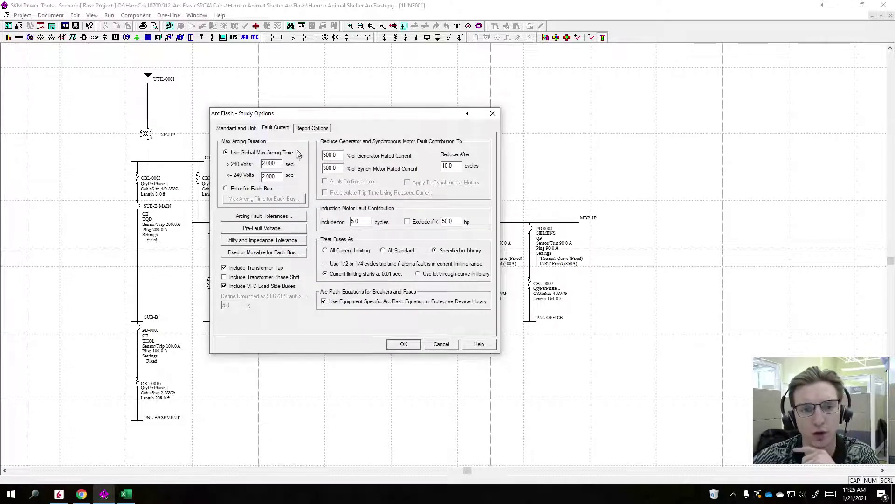
{"action": "double_click", "coordinate": [269, 163]}
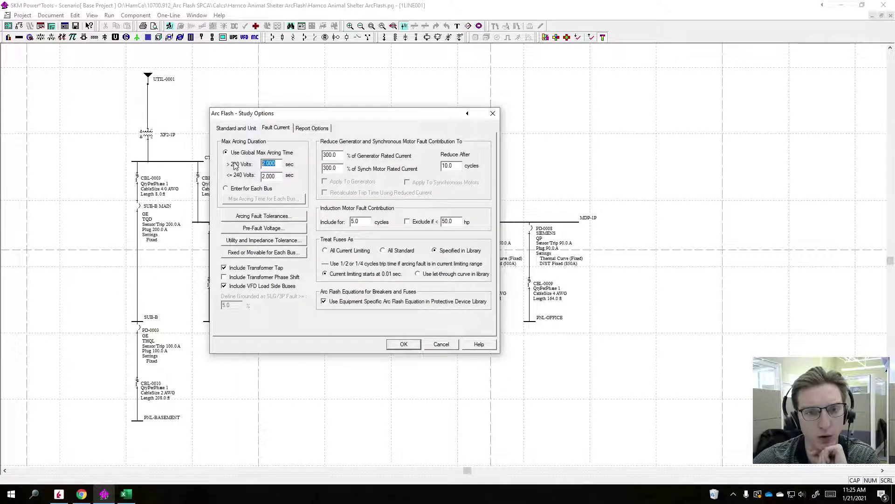
{"action": "left_click", "coordinate": [278, 165]}
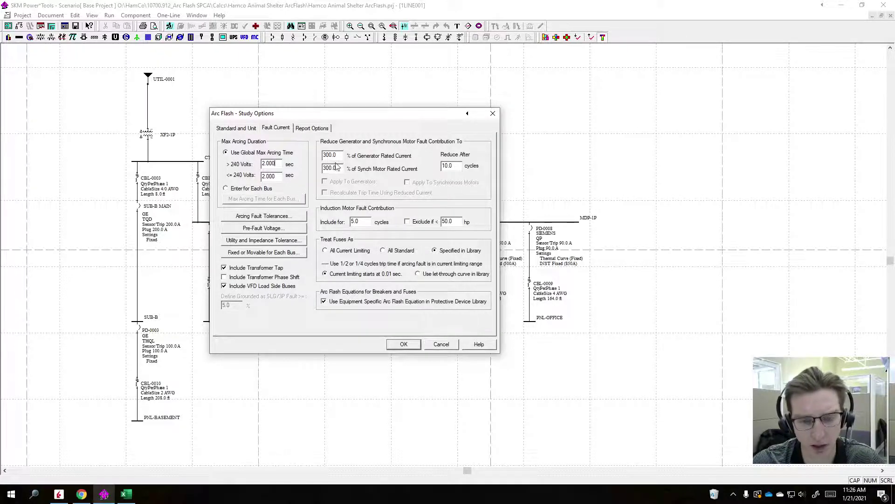
{"action": "left_click", "coordinate": [309, 130]}
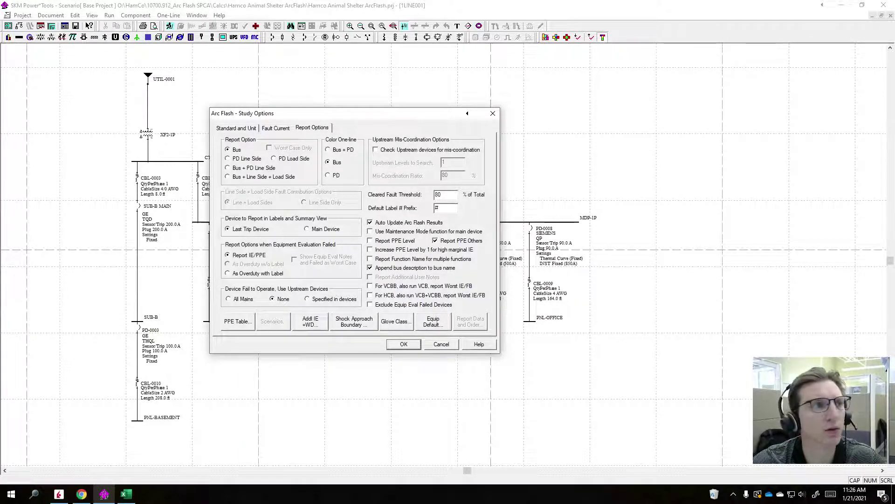
In the SKM disclaimer PDF, highlight the upstream-device sentence and scroll to page 2's option illustration
{"action": "key", "text": "alt+Tab"}
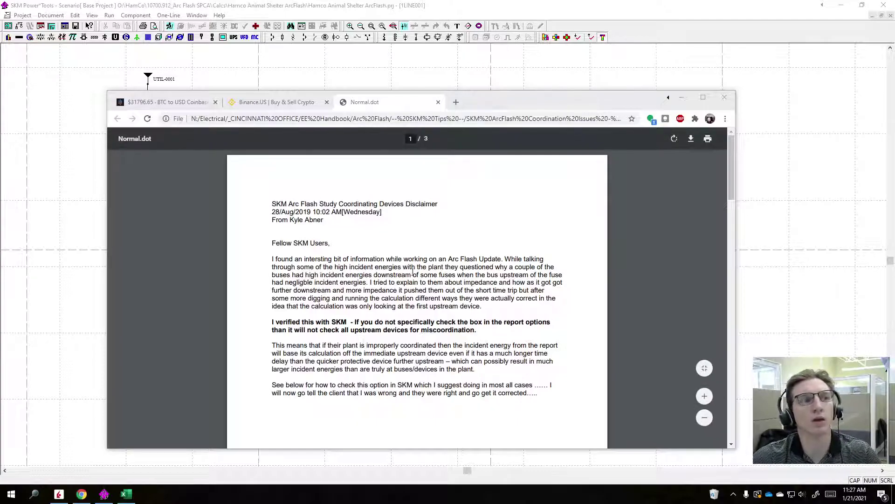
{"action": "mouse_move", "coordinate": [501, 100]}
{"action": "left_mouse_down"}
{"action": "mouse_move", "coordinate": [527, 404]}
{"action": "mouse_move", "coordinate": [516, 105]}
{"action": "left_mouse_up"}
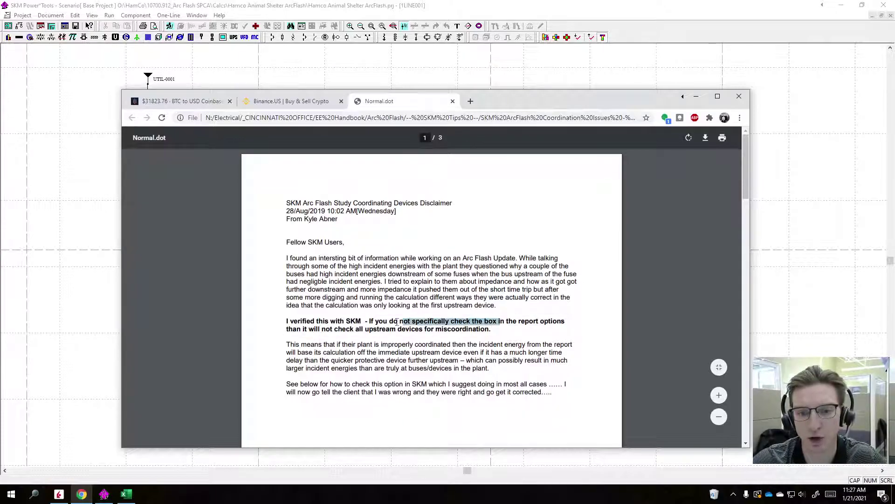
{"action": "left_click_drag", "start_coordinate": [369, 322], "coordinate": [476, 332]}
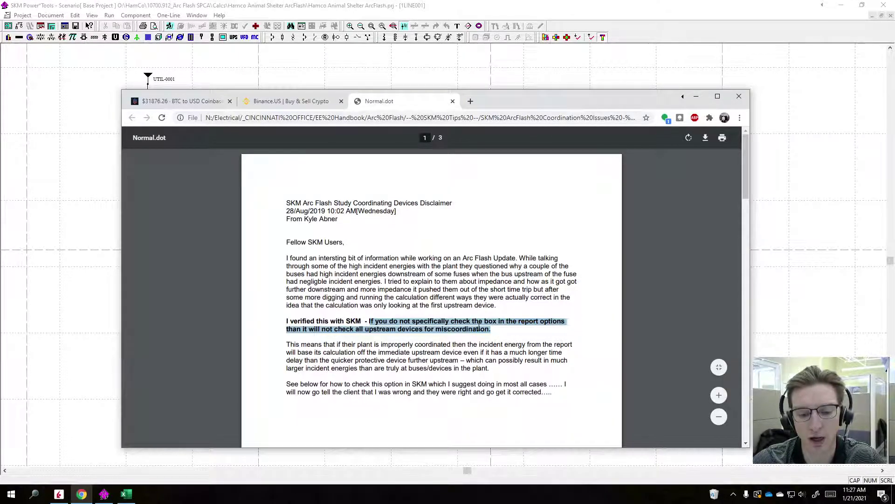
{"action": "scroll", "coordinate": [462, 316], "scroll_direction": "down", "scroll_amount": 10}
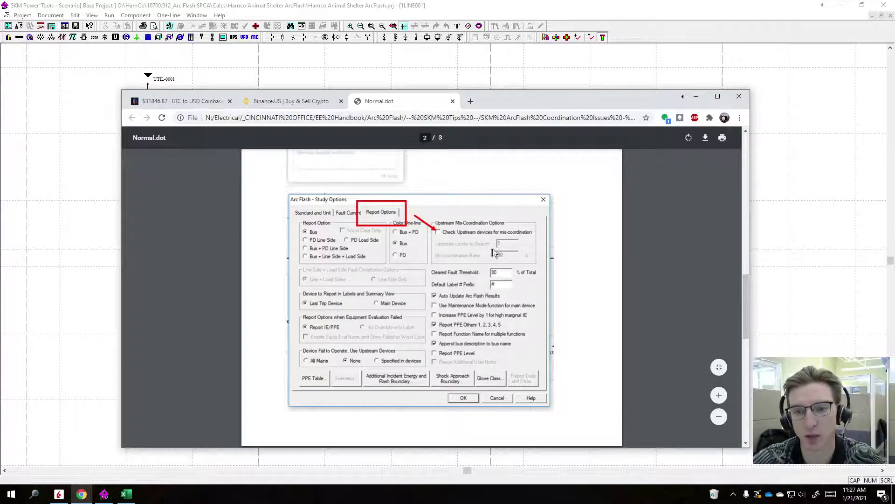
Enable upstream mis-coordination checking at 5 levels with an 80% ratio, then run the arc flash study
{"action": "left_click", "coordinate": [694, 98]}
{"action": "left_click", "coordinate": [376, 149]}
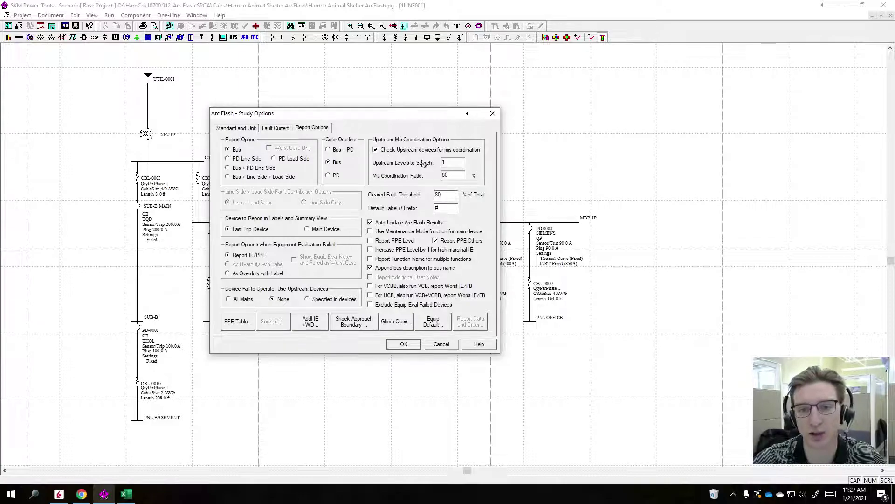
{"action": "key", "text": "Tab"}
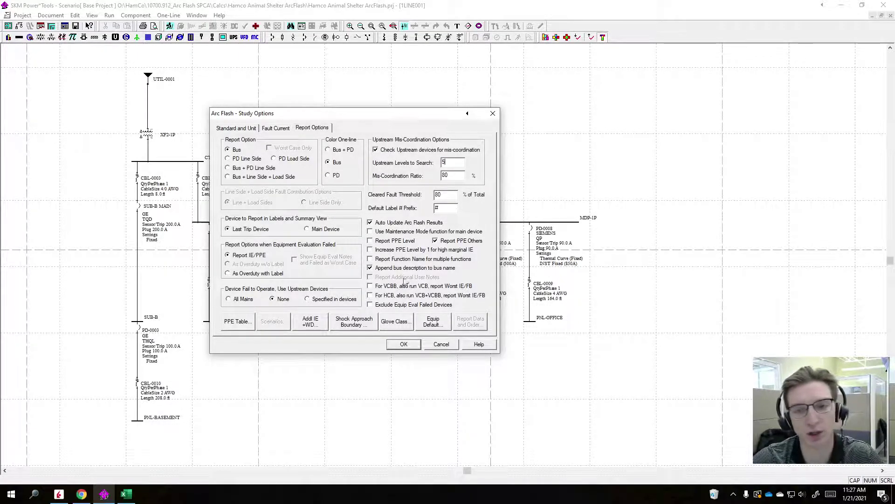
{"action": "left_click", "coordinate": [452, 175]}
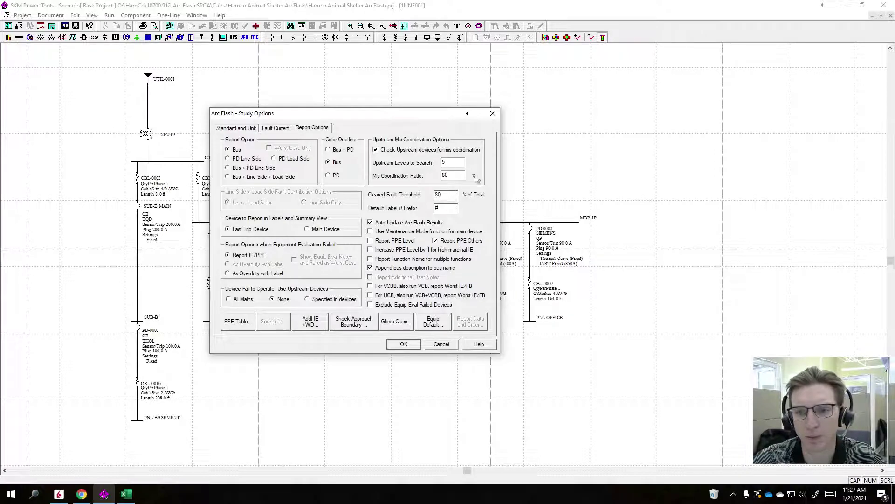
{"action": "left_click", "coordinate": [403, 344]}
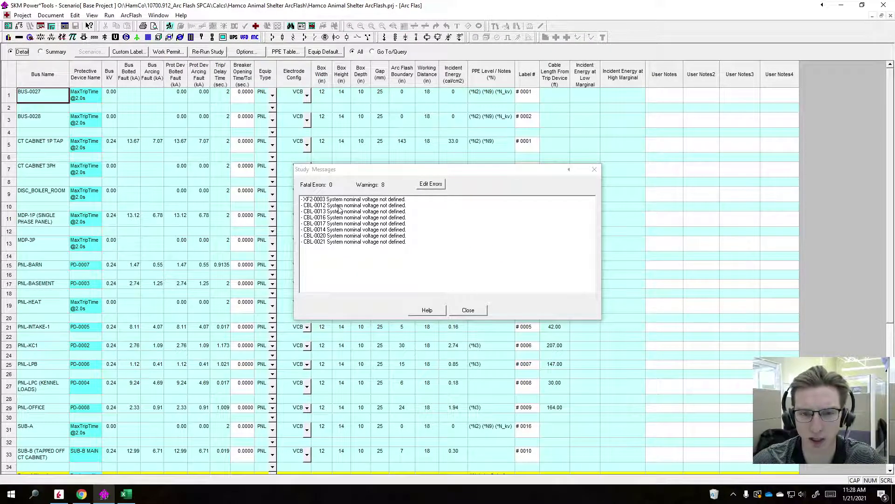
Dismiss the 8 study warnings, select the Incident Energy column, and review the footnotes below the table
{"action": "left_click", "coordinate": [468, 310]}
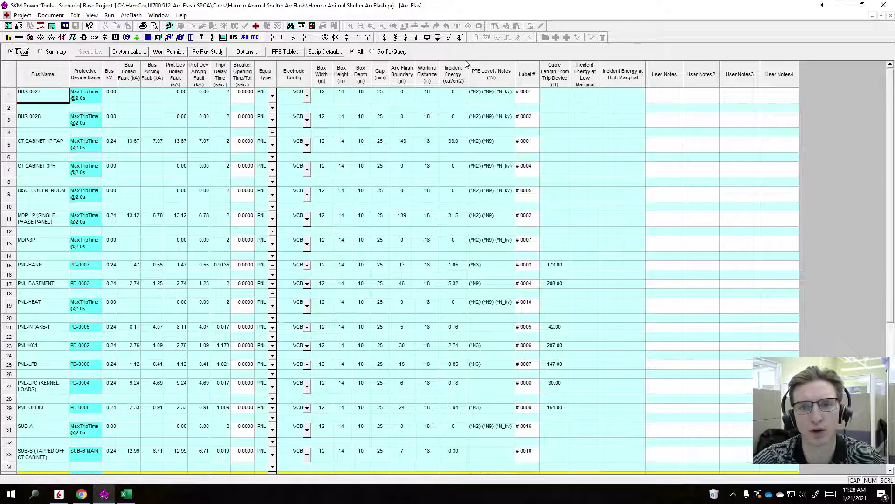
{"action": "left_click", "coordinate": [452, 73]}
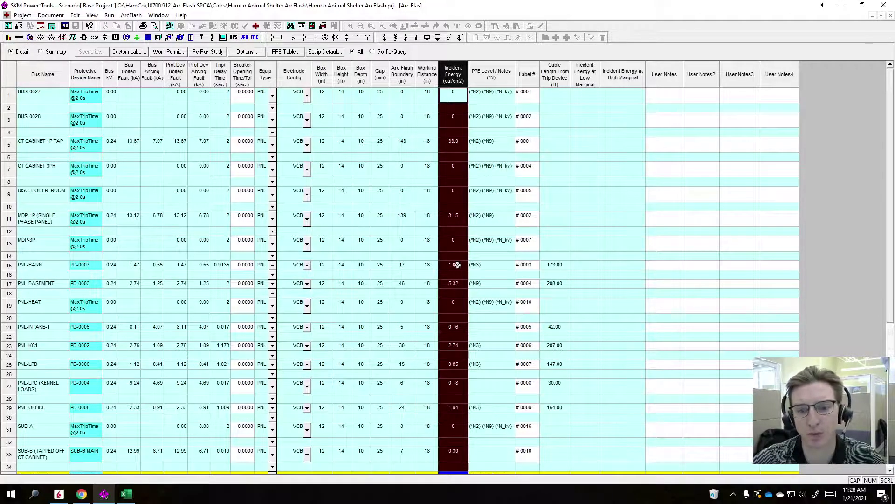
{"action": "scroll", "coordinate": [454, 261], "scroll_direction": "down", "scroll_amount": 5}
{"action": "scroll", "coordinate": [448, 259], "scroll_direction": "up", "scroll_amount": 5}
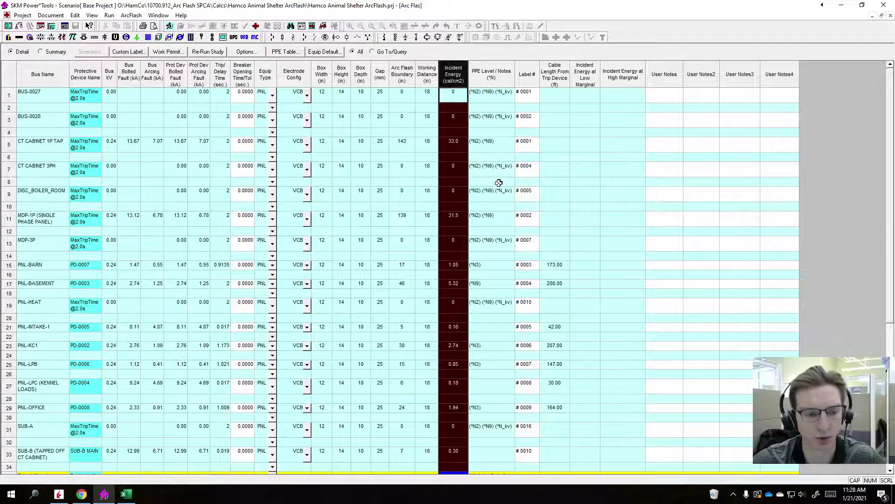
{"action": "scroll", "coordinate": [514, 231], "scroll_direction": "down", "scroll_amount": 5}
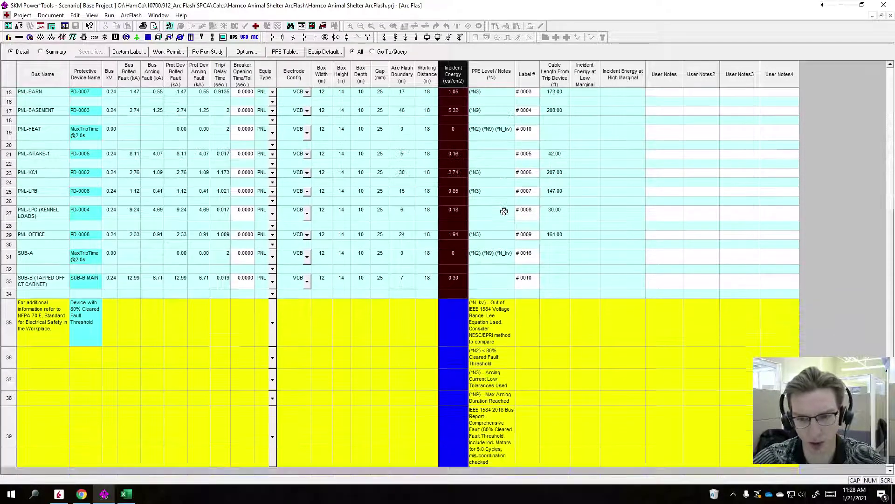
{"action": "scroll", "coordinate": [499, 208], "scroll_direction": "up", "scroll_amount": 5}
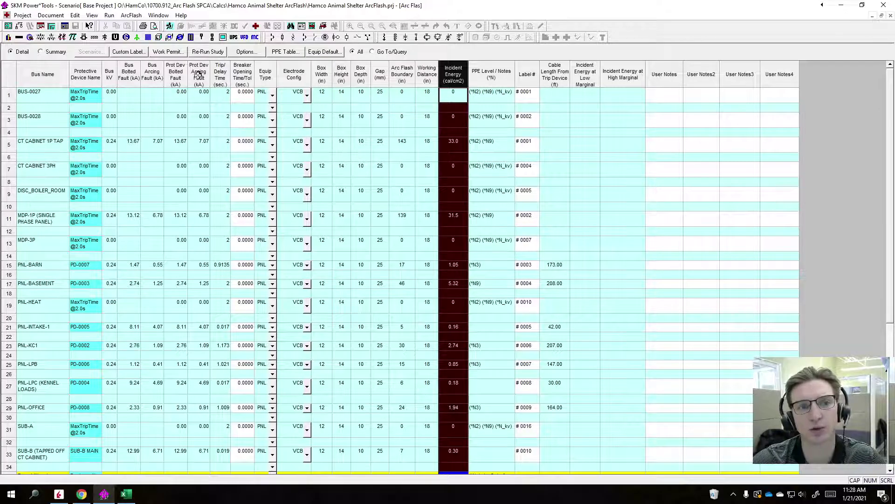
Preview the BUS-0027 custom label using the Sample 01 - Avery 6878 - Portrait style
{"action": "left_click", "coordinate": [128, 53]}
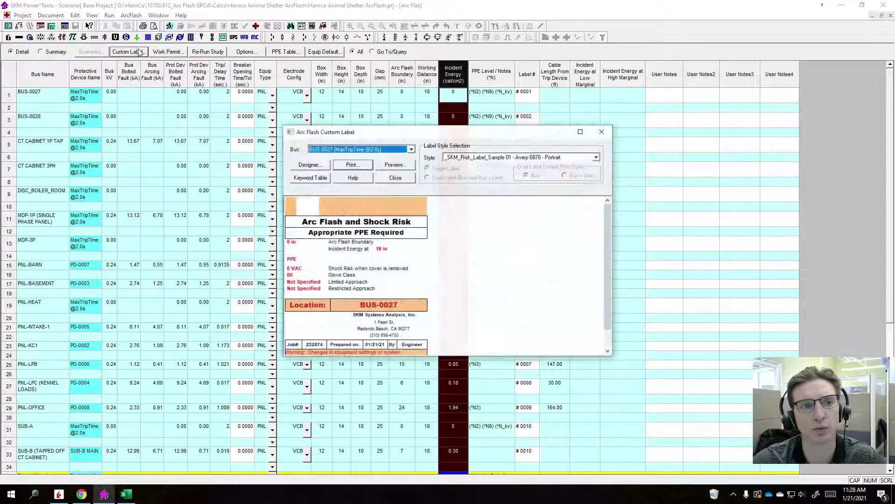
{"action": "left_click", "coordinate": [596, 157]}
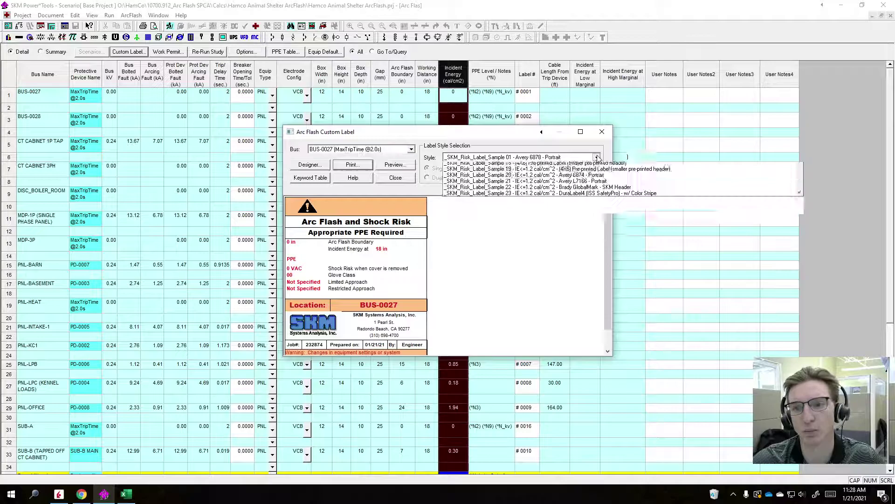
{"action": "left_click", "coordinate": [596, 158]}
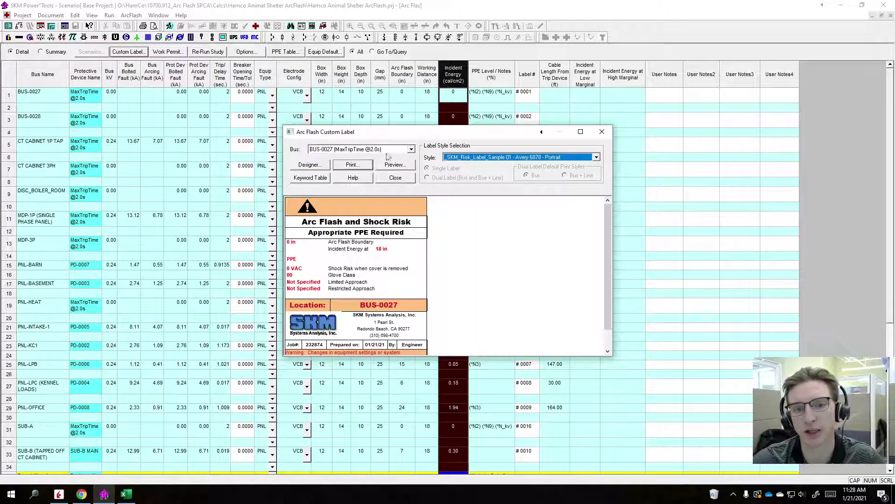